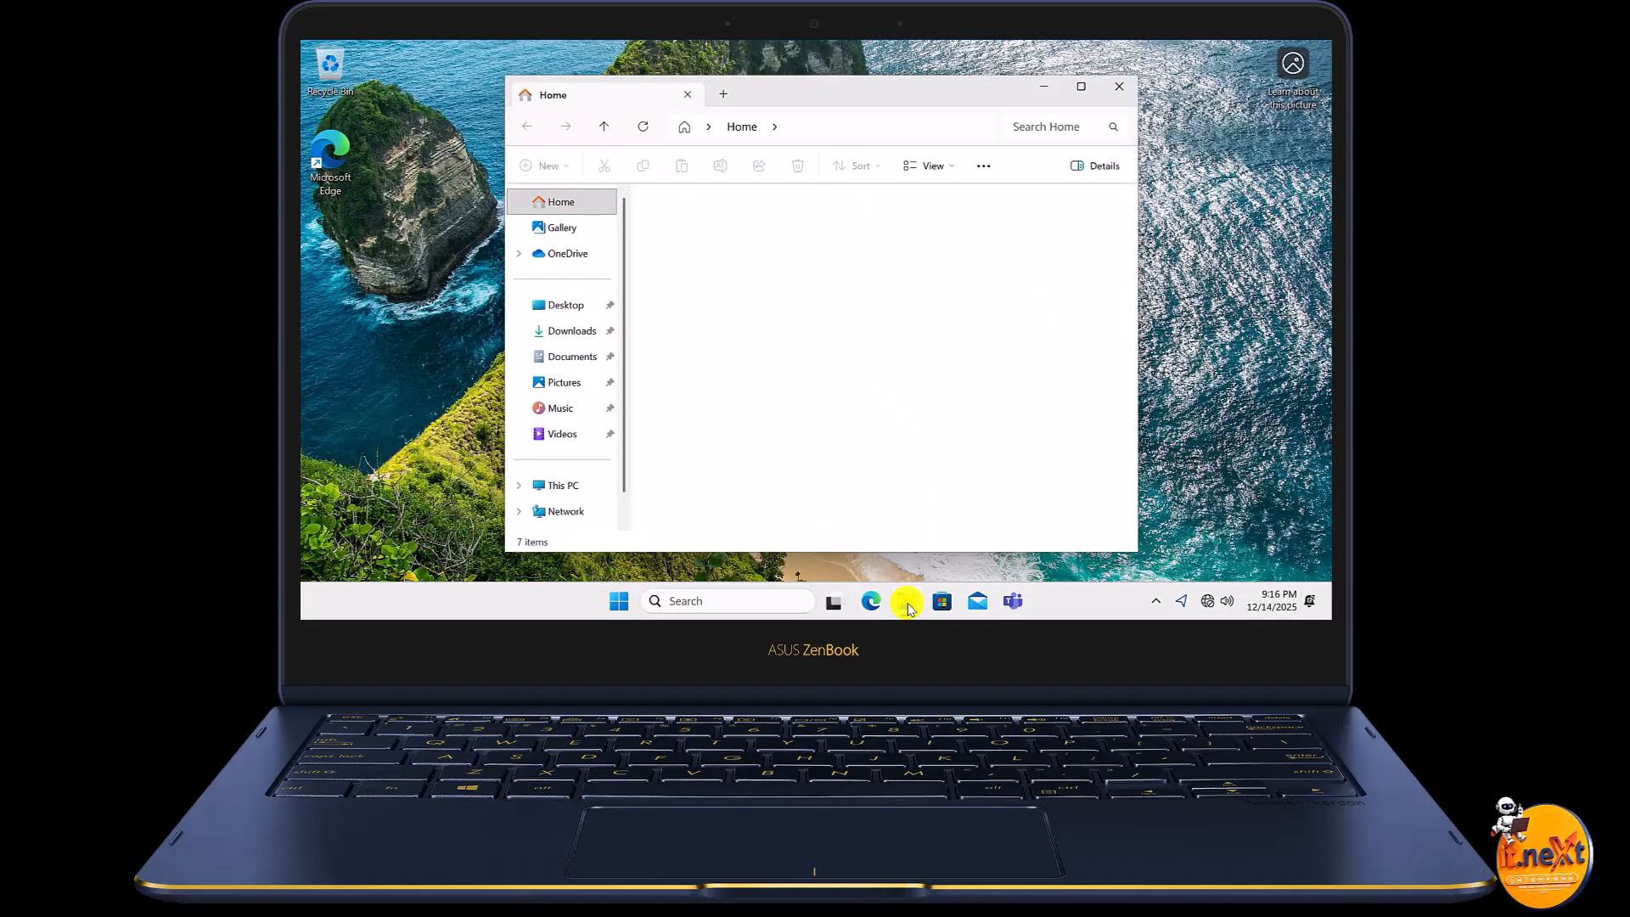
pyautogui.rightClick(560, 201)
pyautogui.press('Escape')
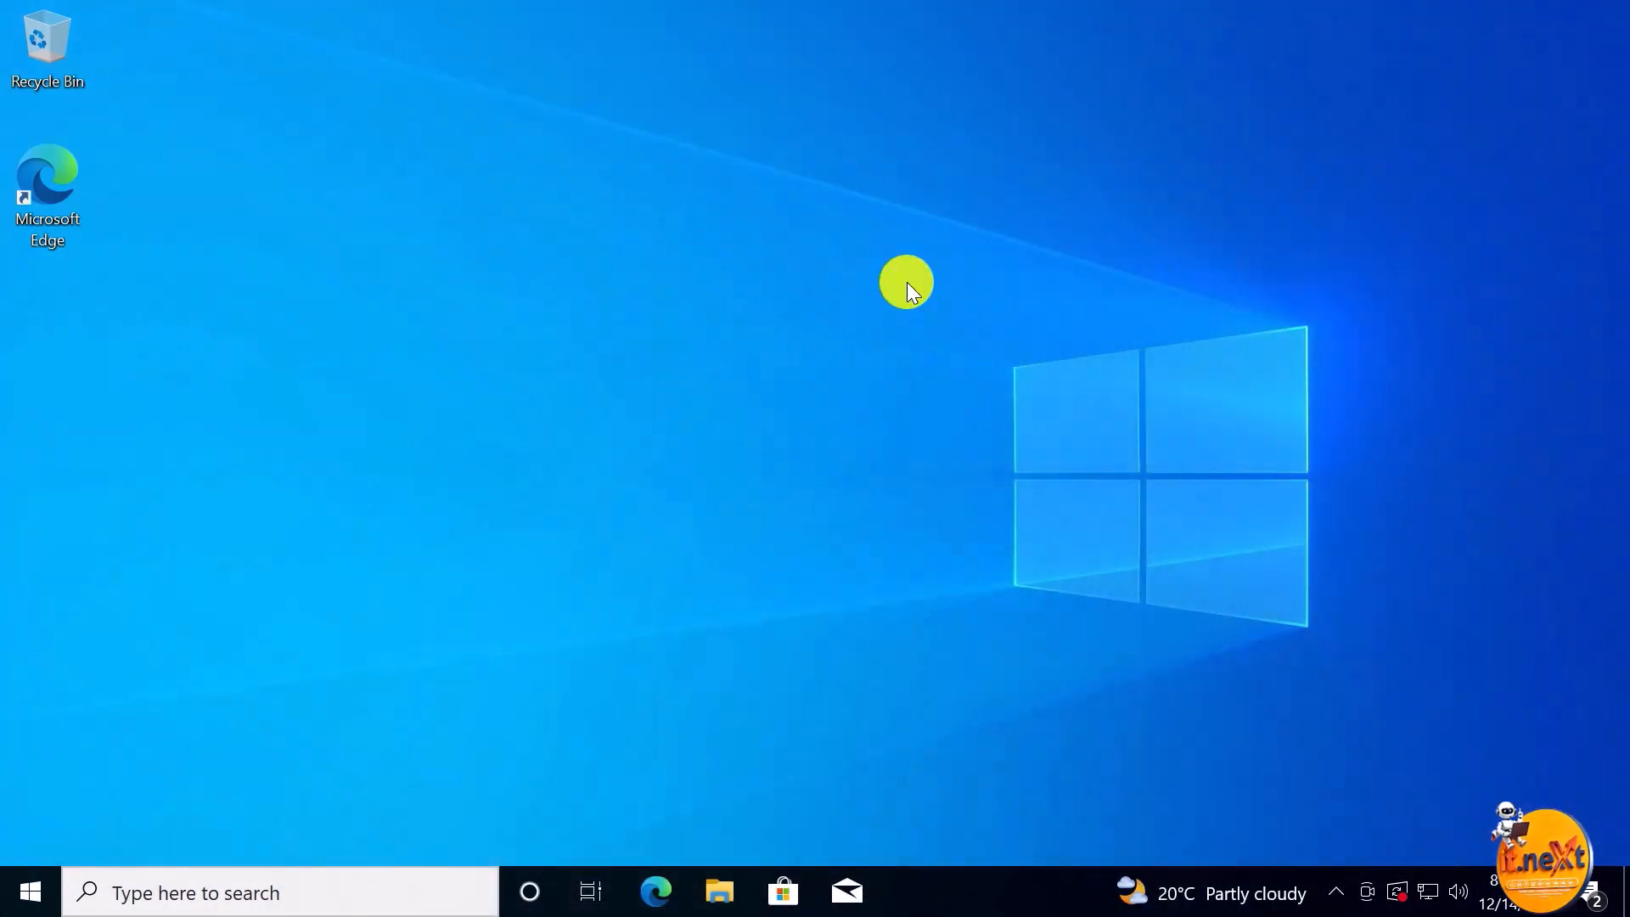
# - Switch to Microsoft Edge and load the Google home page
pyautogui.click(654, 887)
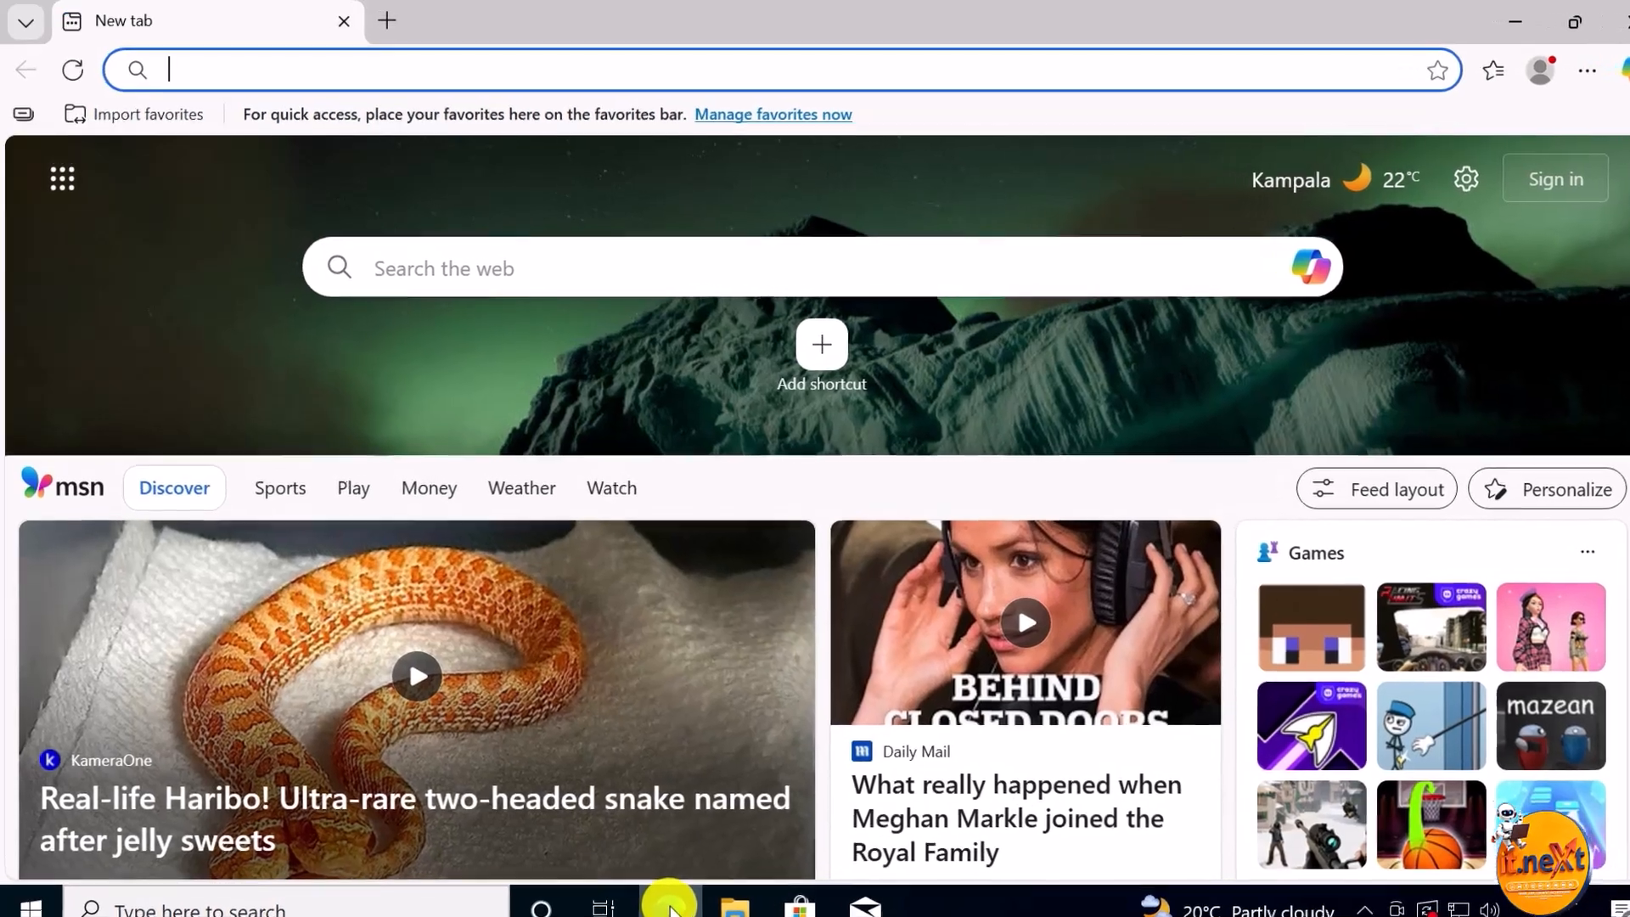
pyautogui.write('gooogle.com')
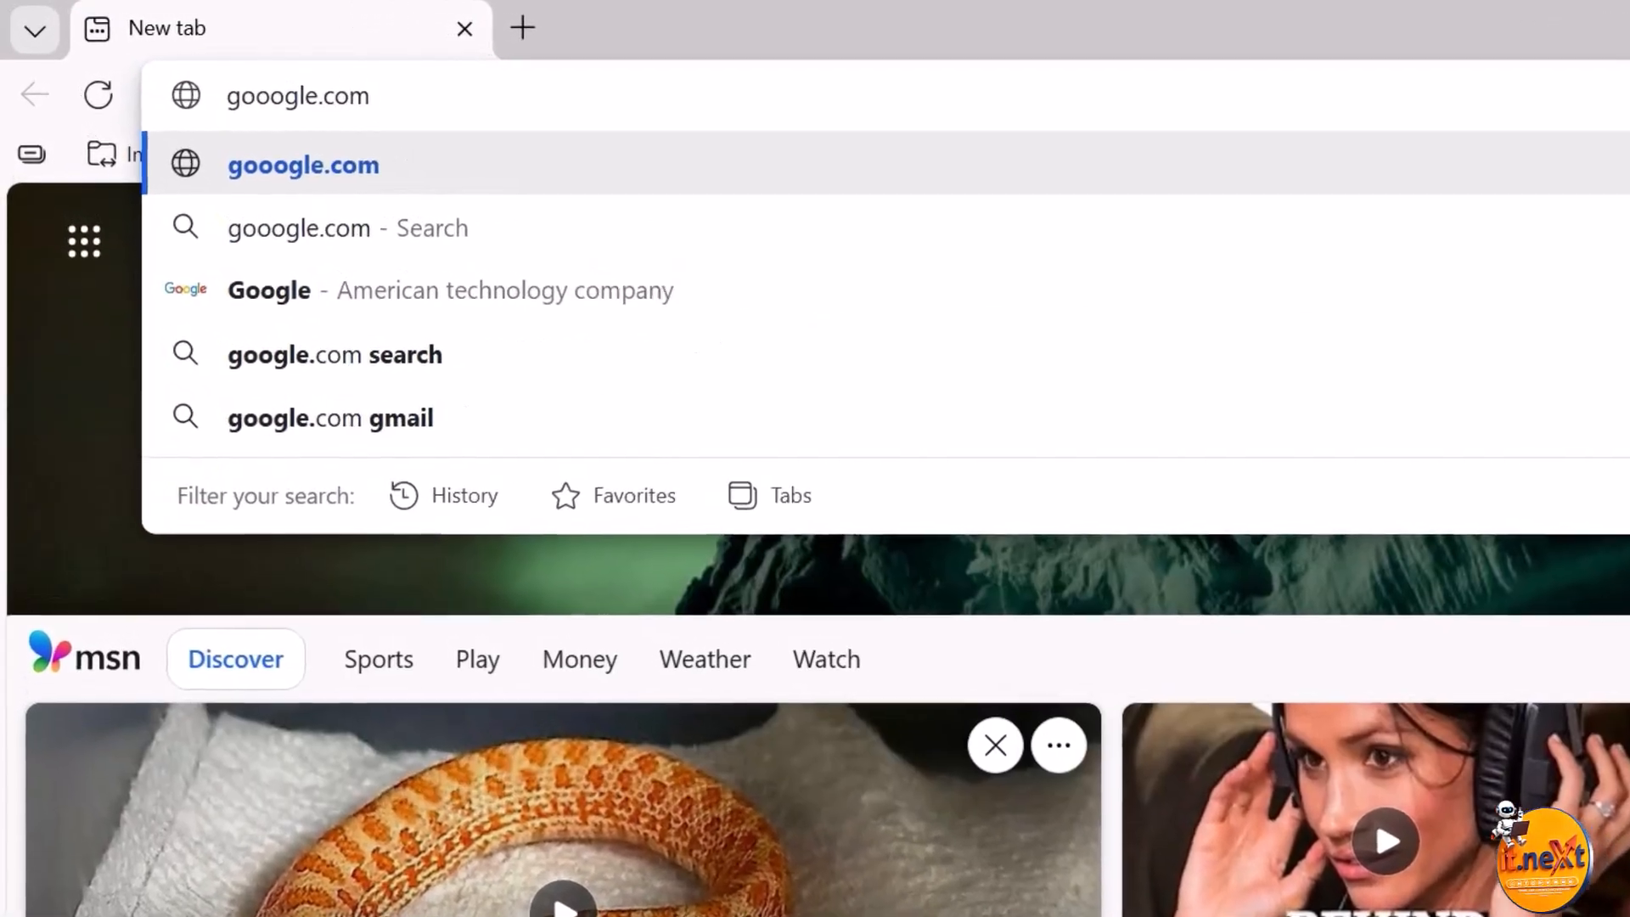
pyautogui.press('Return')
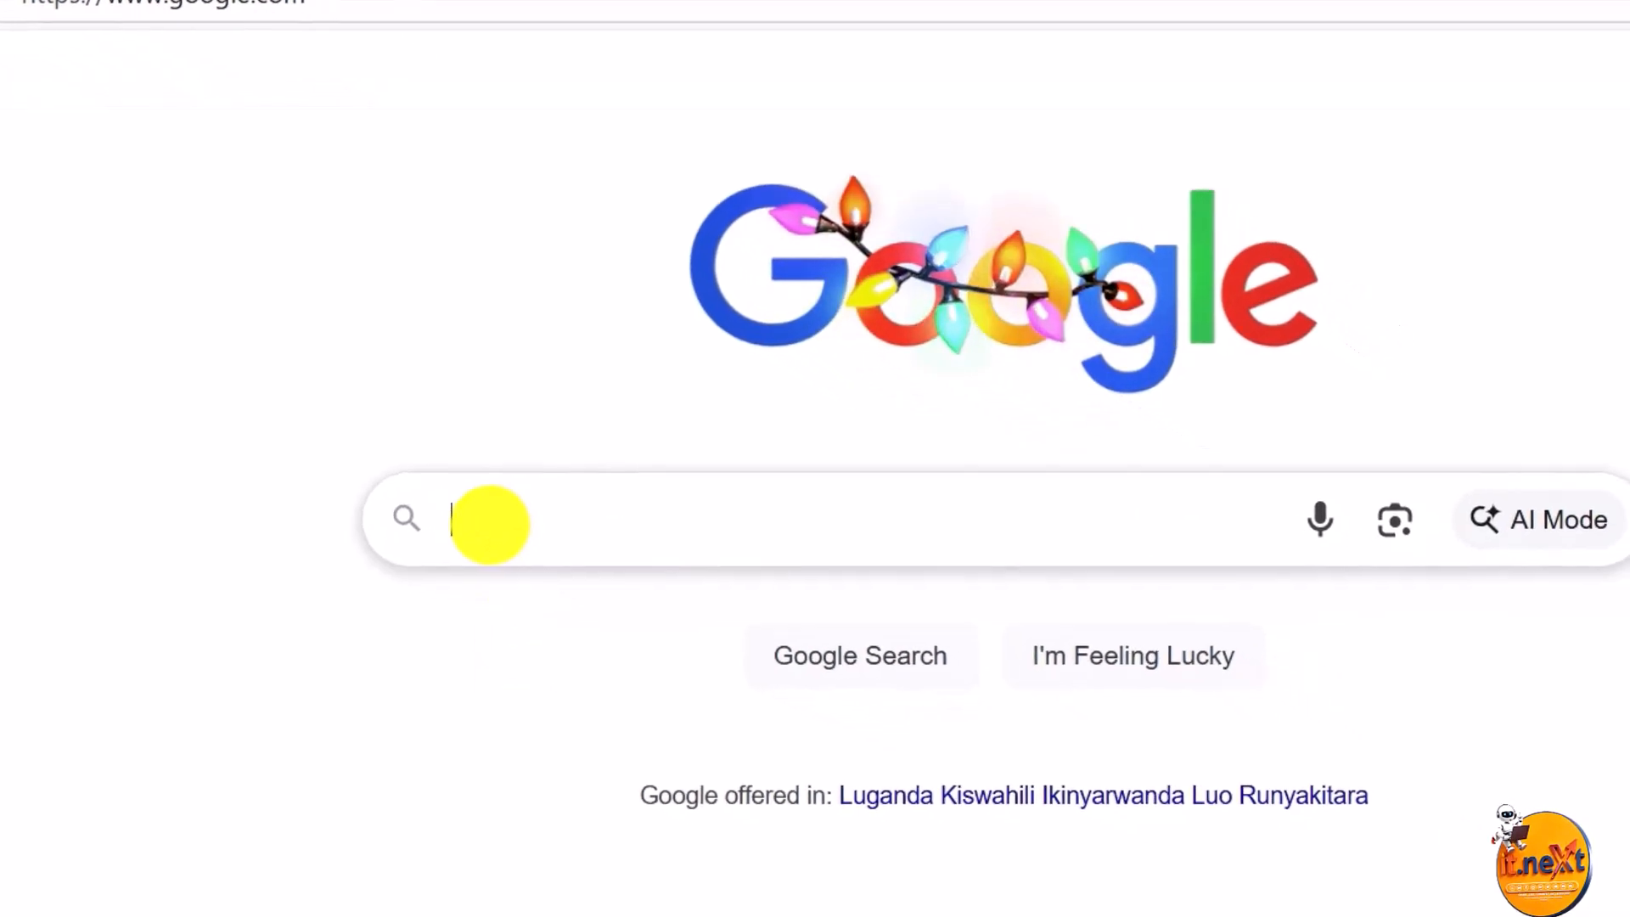
# - Search Google for "download windows 11 disk image" and open Microsoft's Download Windows 11 page
pyautogui.write('download windows ')
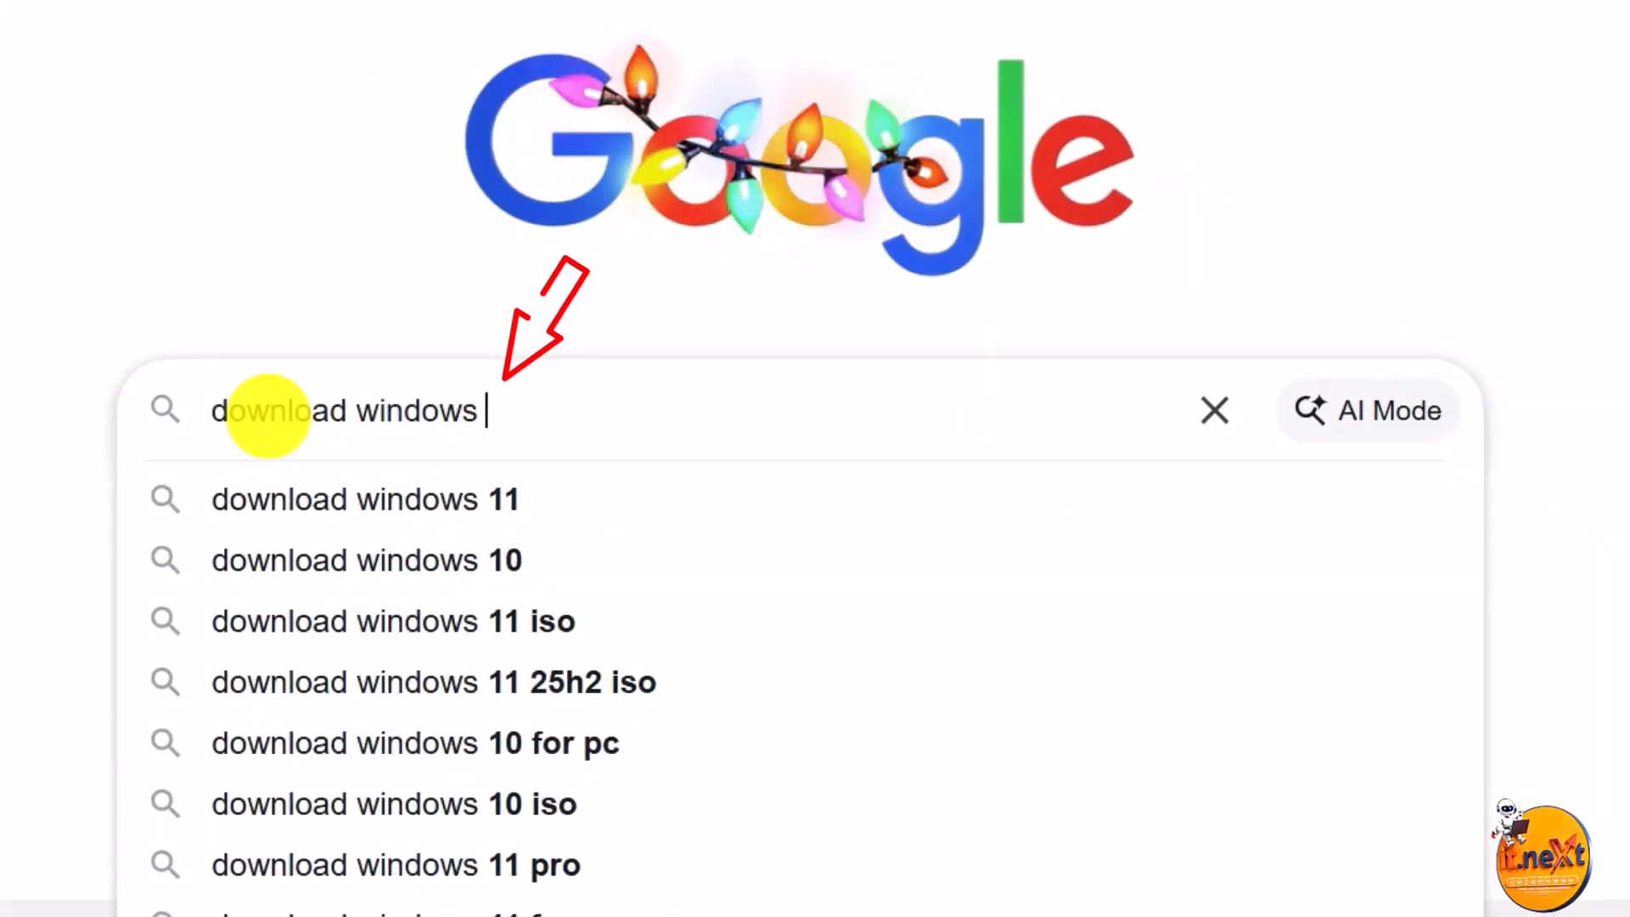
pyautogui.write('11 disk image')
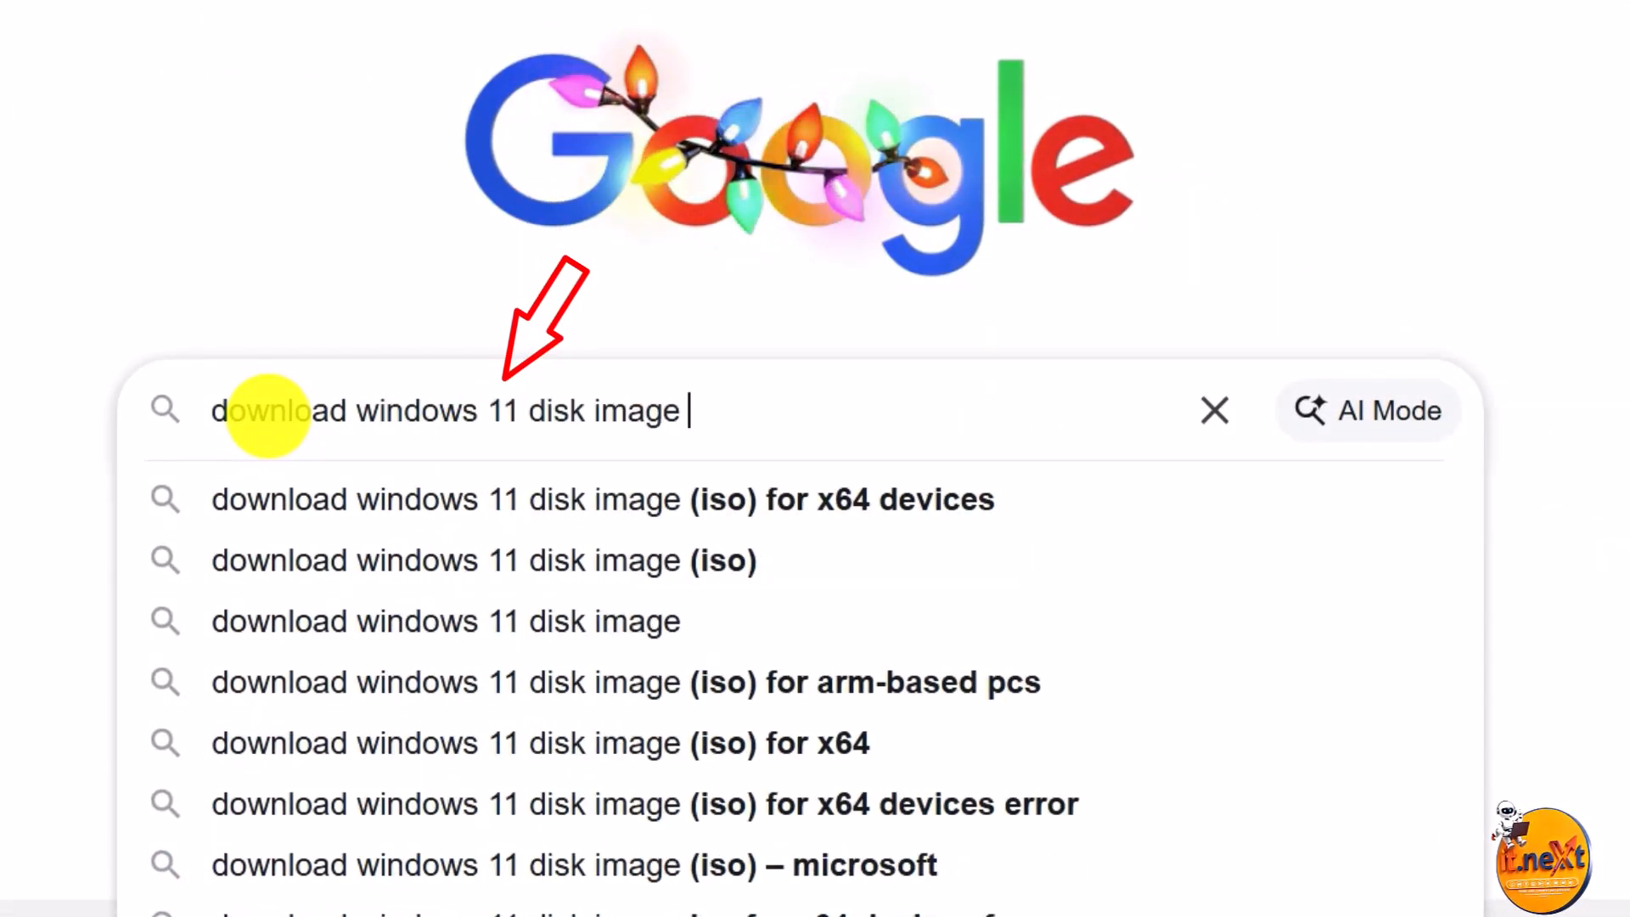
pyautogui.press('Return')
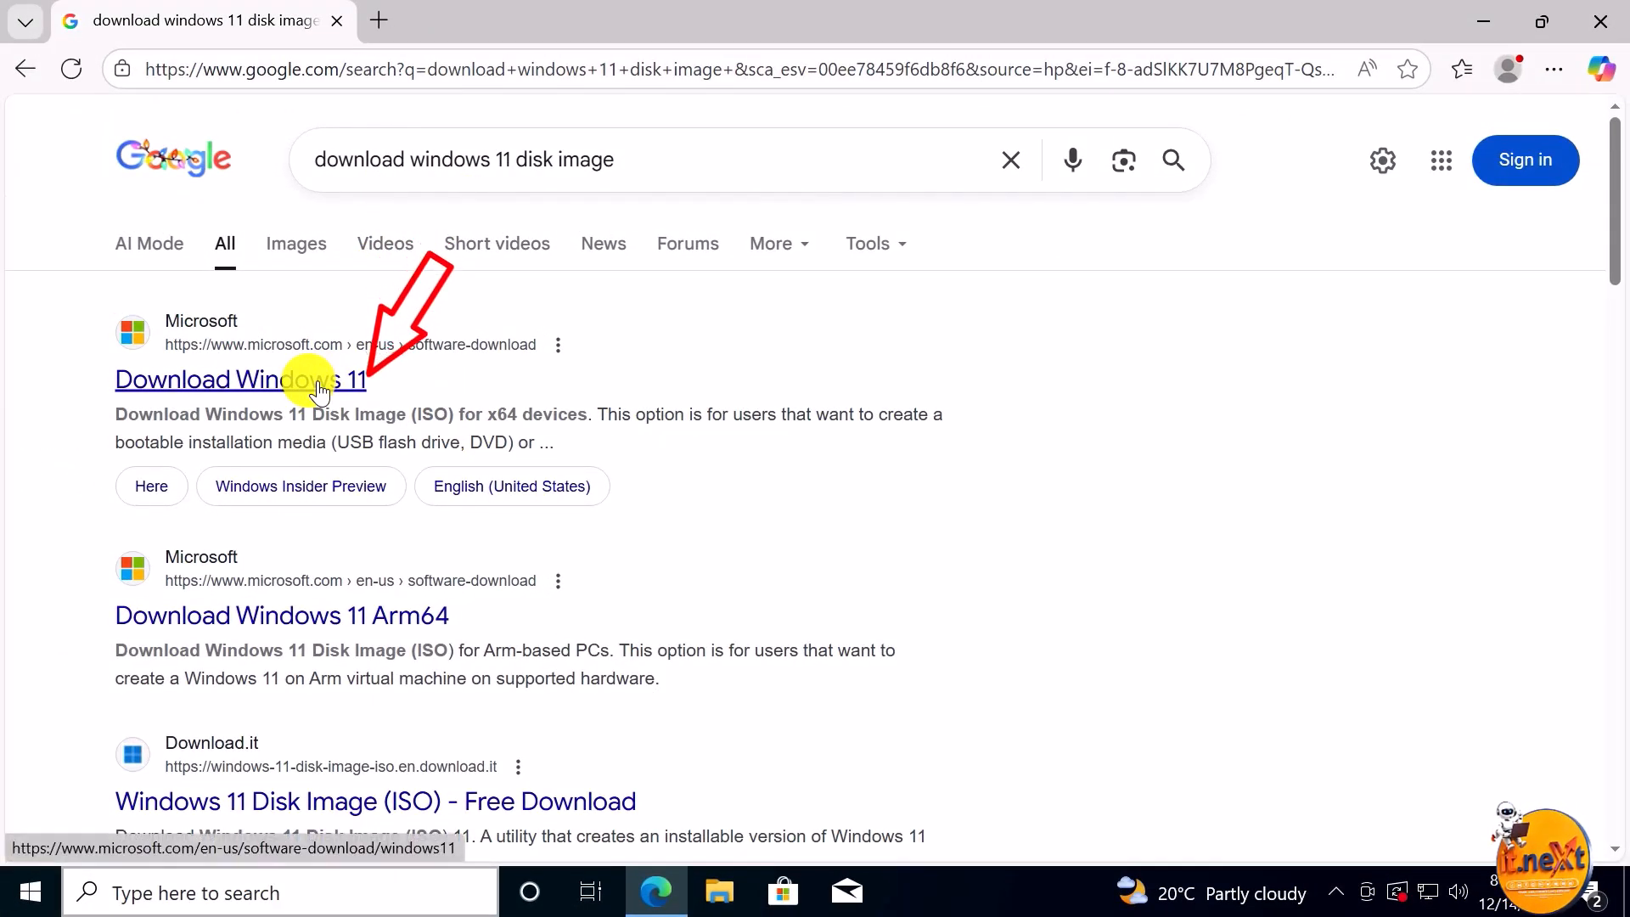
pyautogui.click(320, 391)
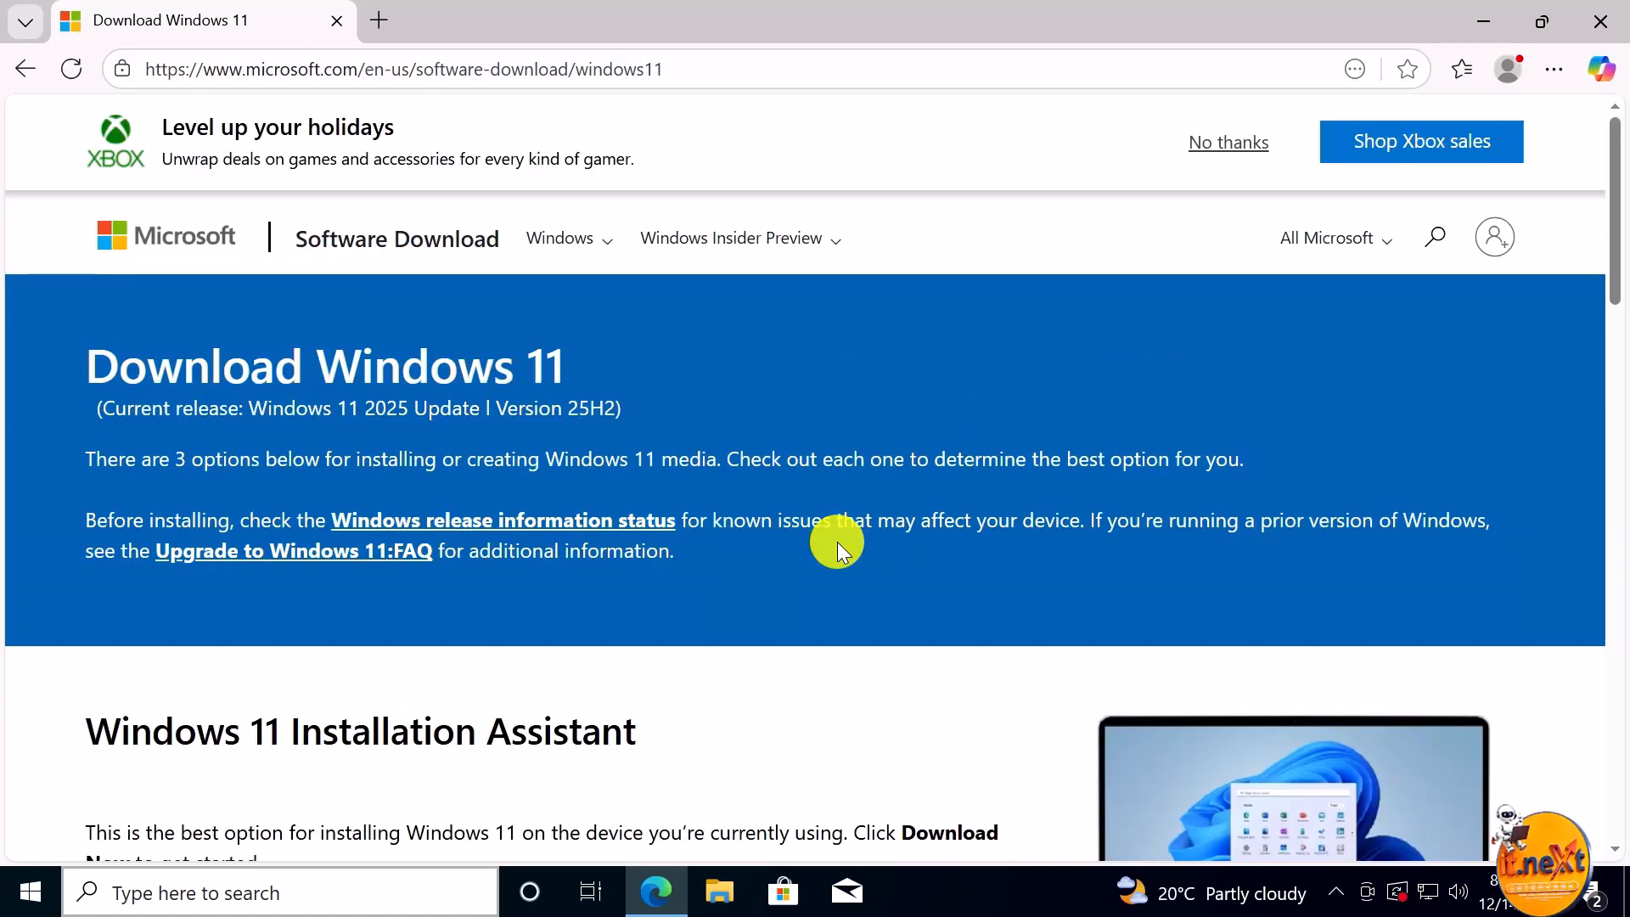
# - In the Disk Image (ISO) section, select Windows 11 (multi-edition ISO for x64 devices) and confirm the choice
pyautogui.scroll(-6, 837, 542)
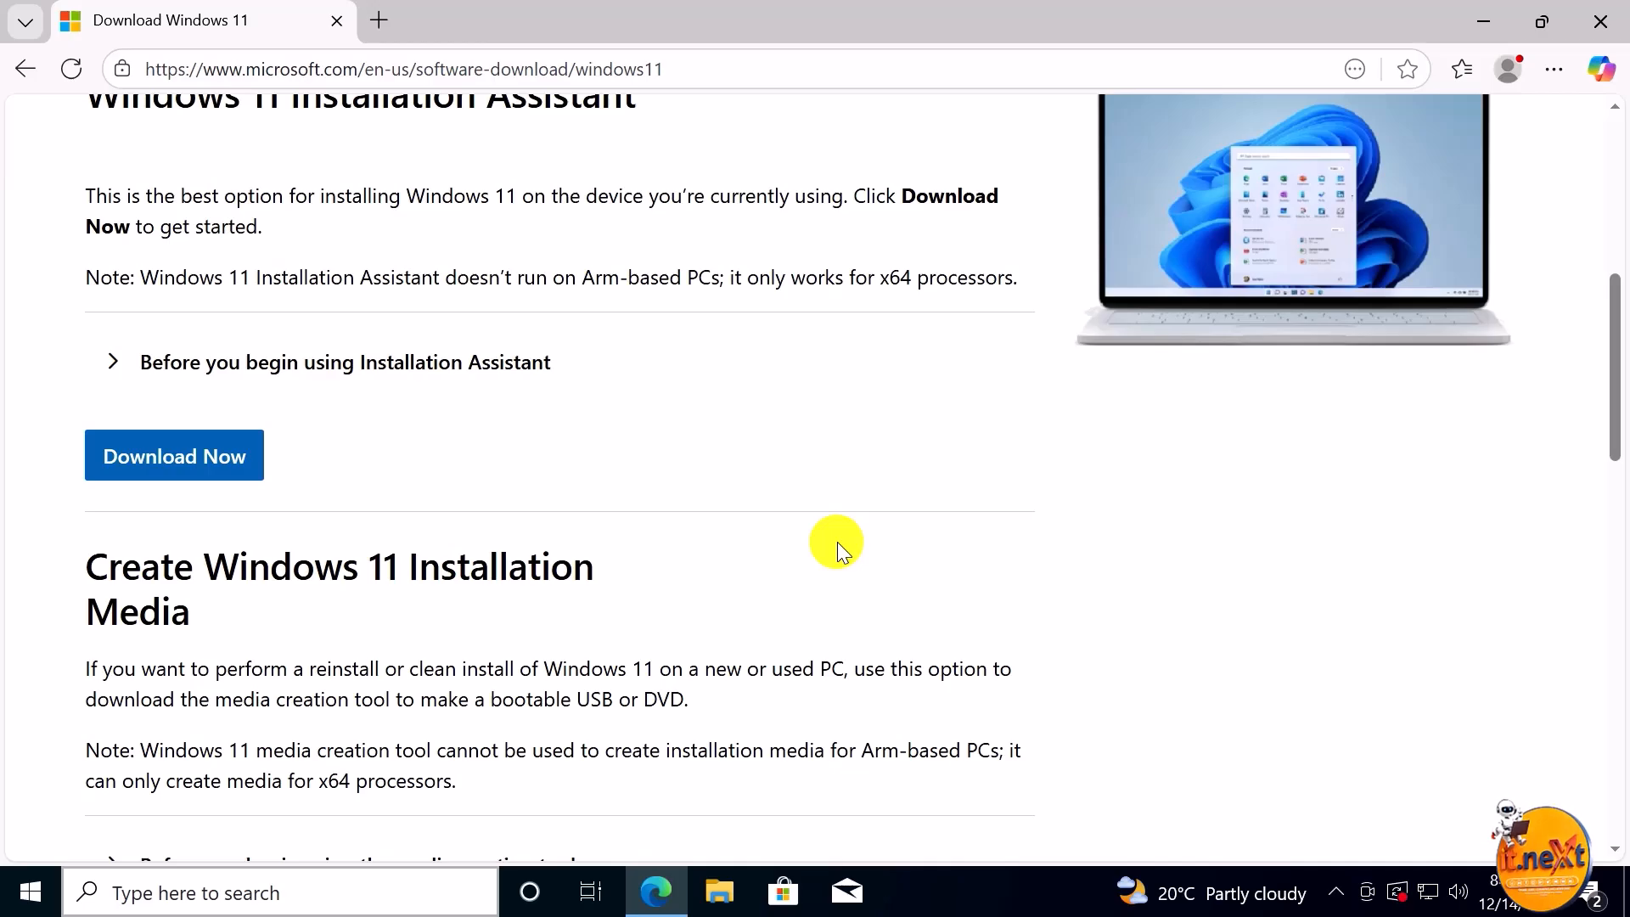
pyautogui.scroll(-6, 837, 544)
pyautogui.scroll(-1, 837, 542)
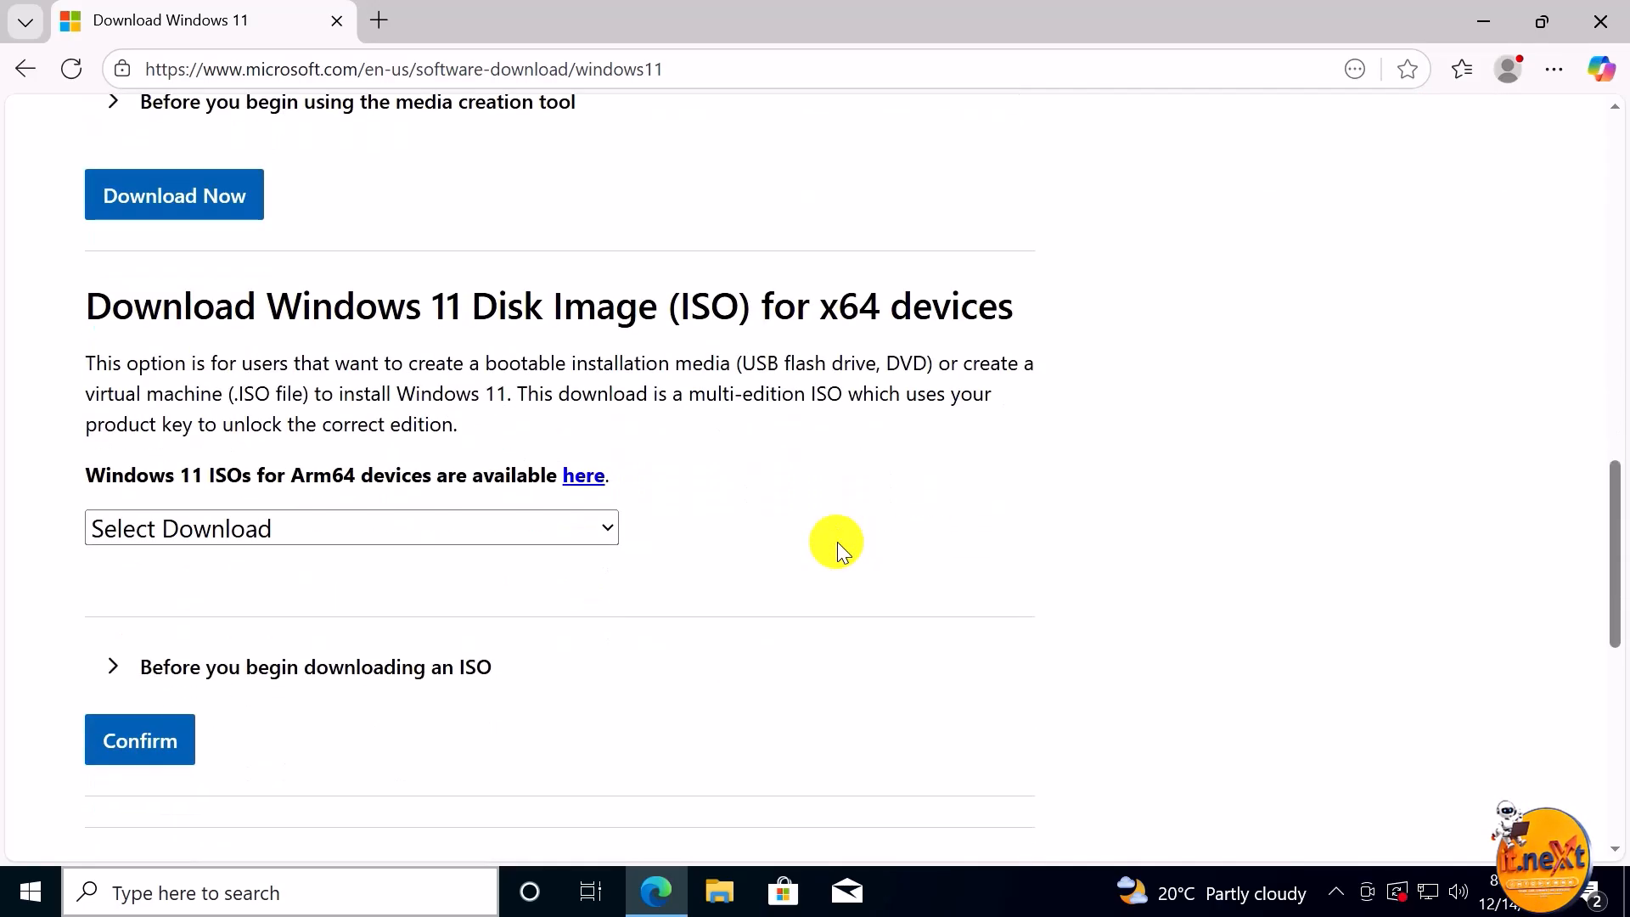
pyautogui.click(306, 531)
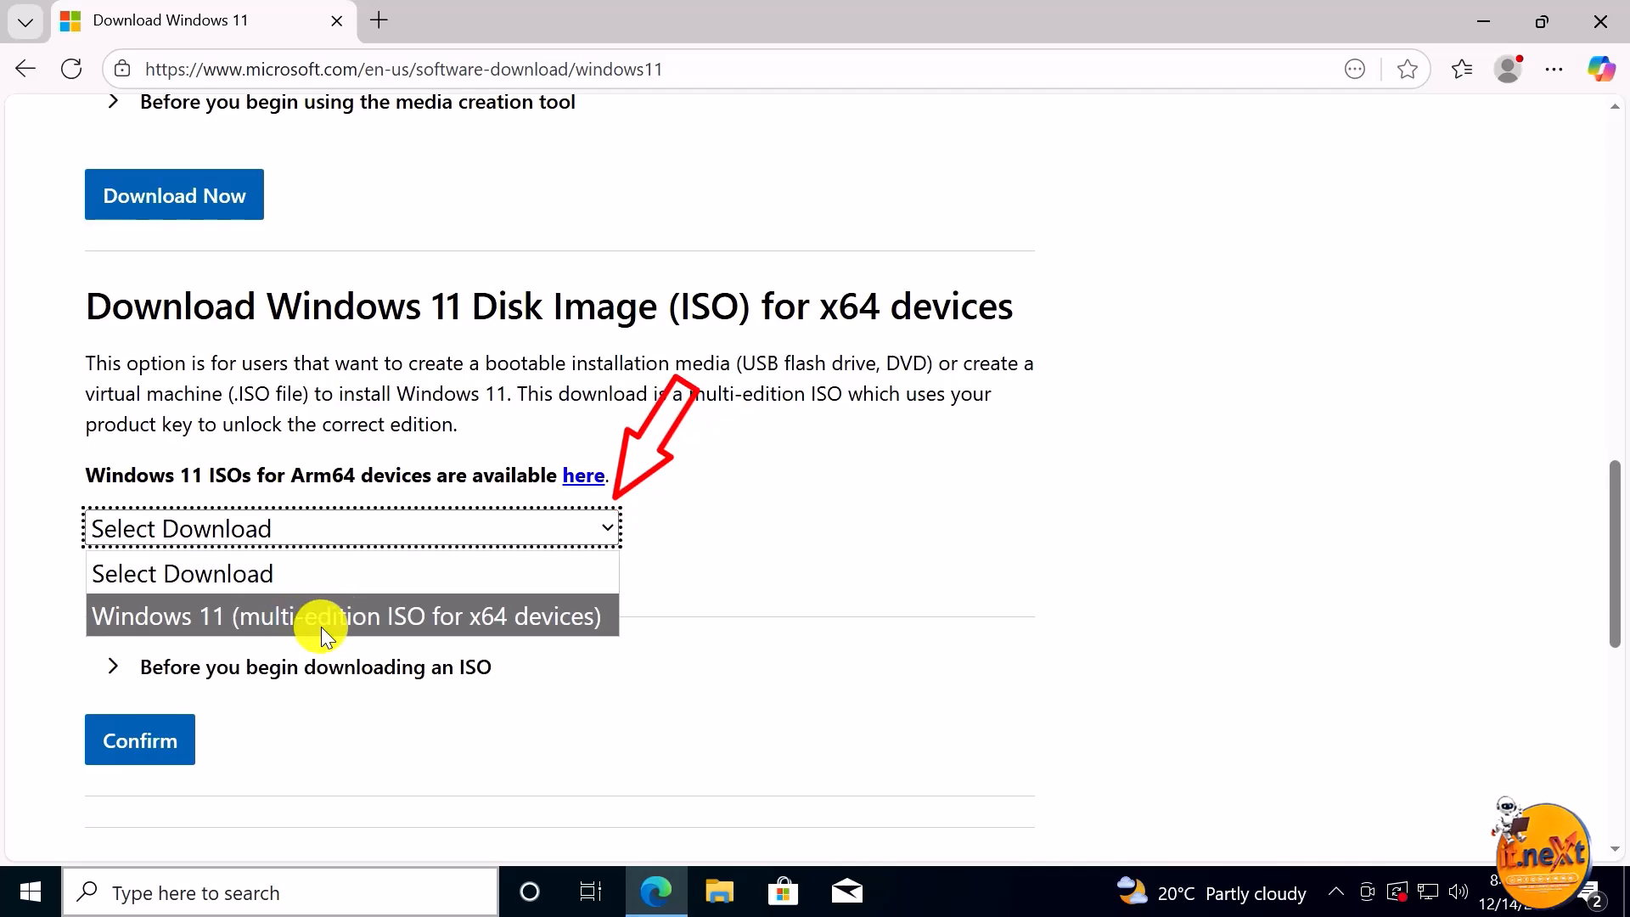
pyautogui.click(353, 616)
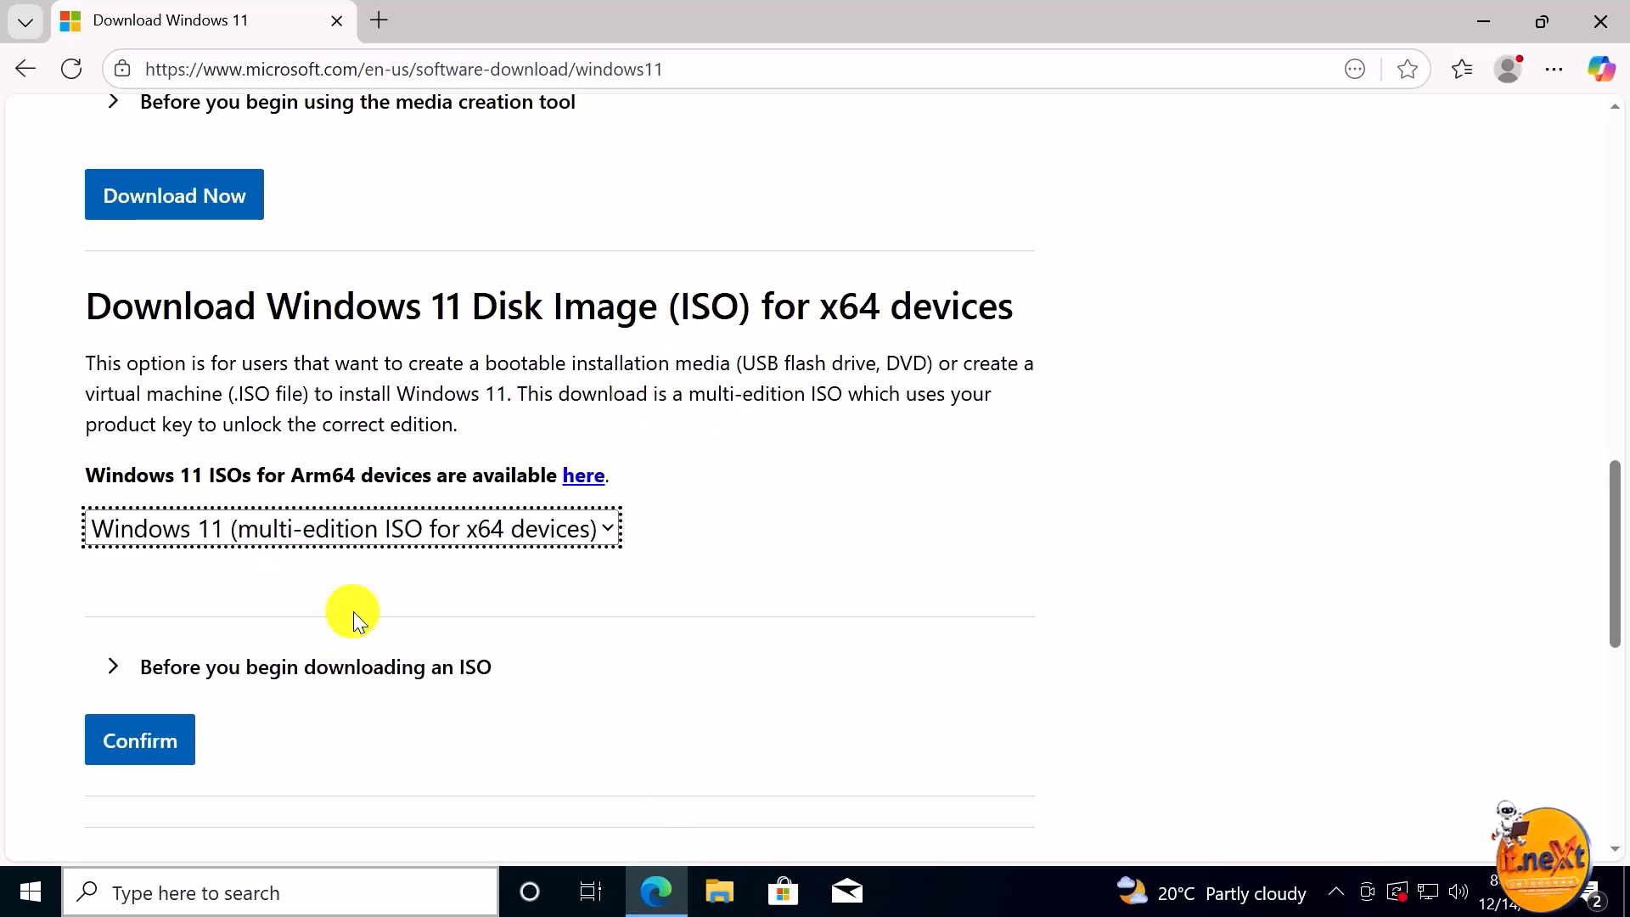
pyautogui.click(119, 742)
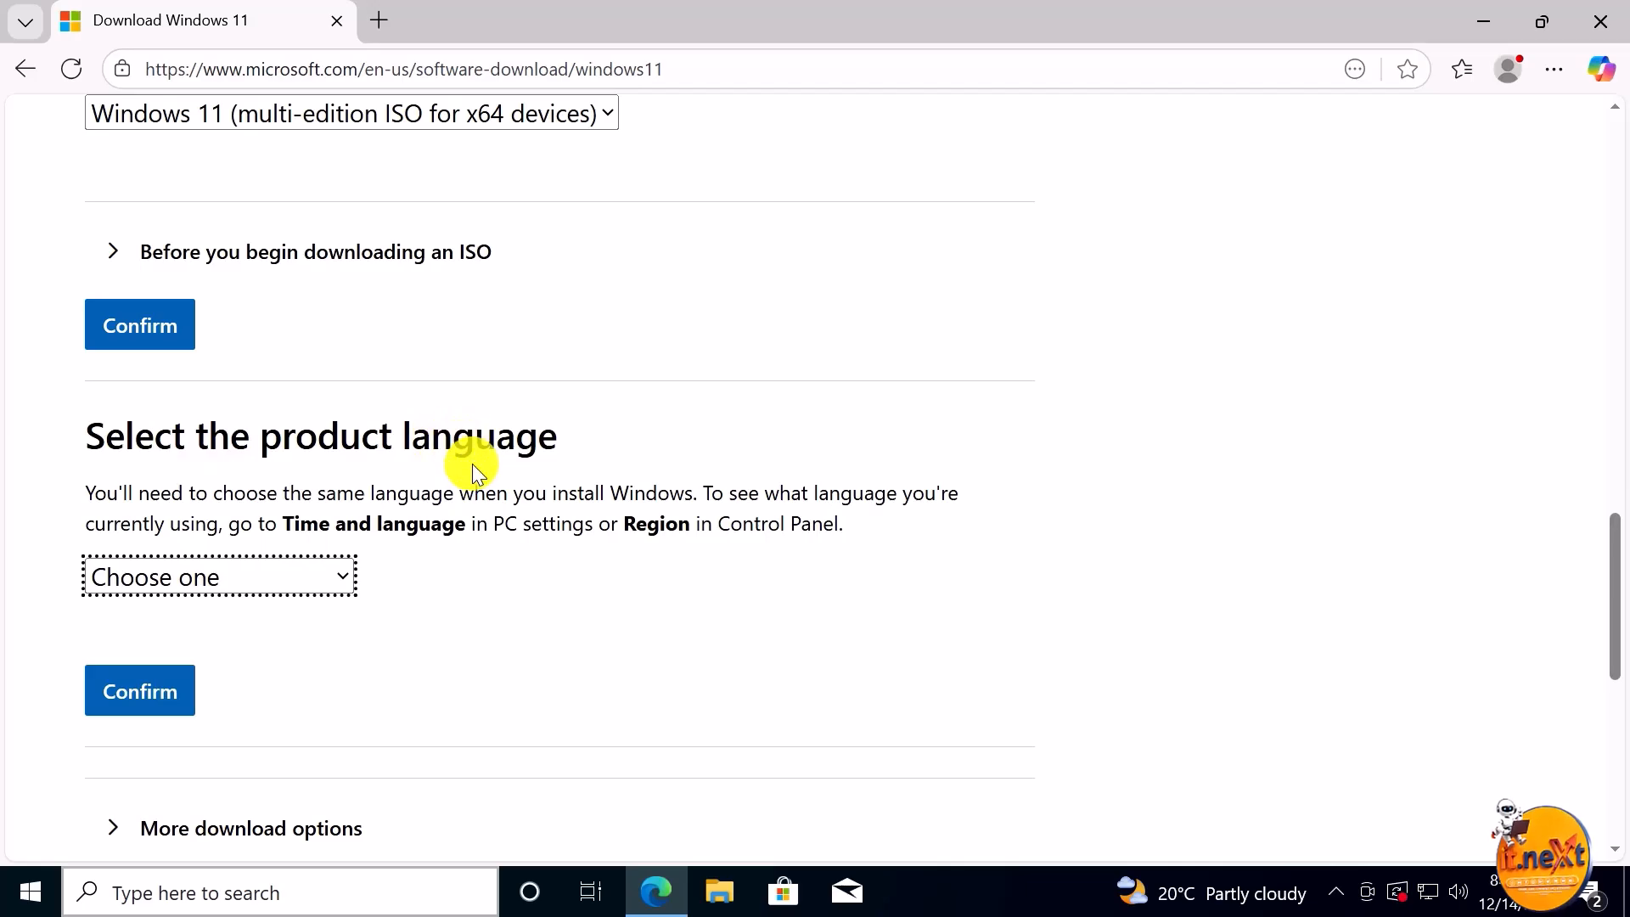
# - Choose English (United States) as the product language, confirm it and start the 64-bit download
pyautogui.click(297, 576)
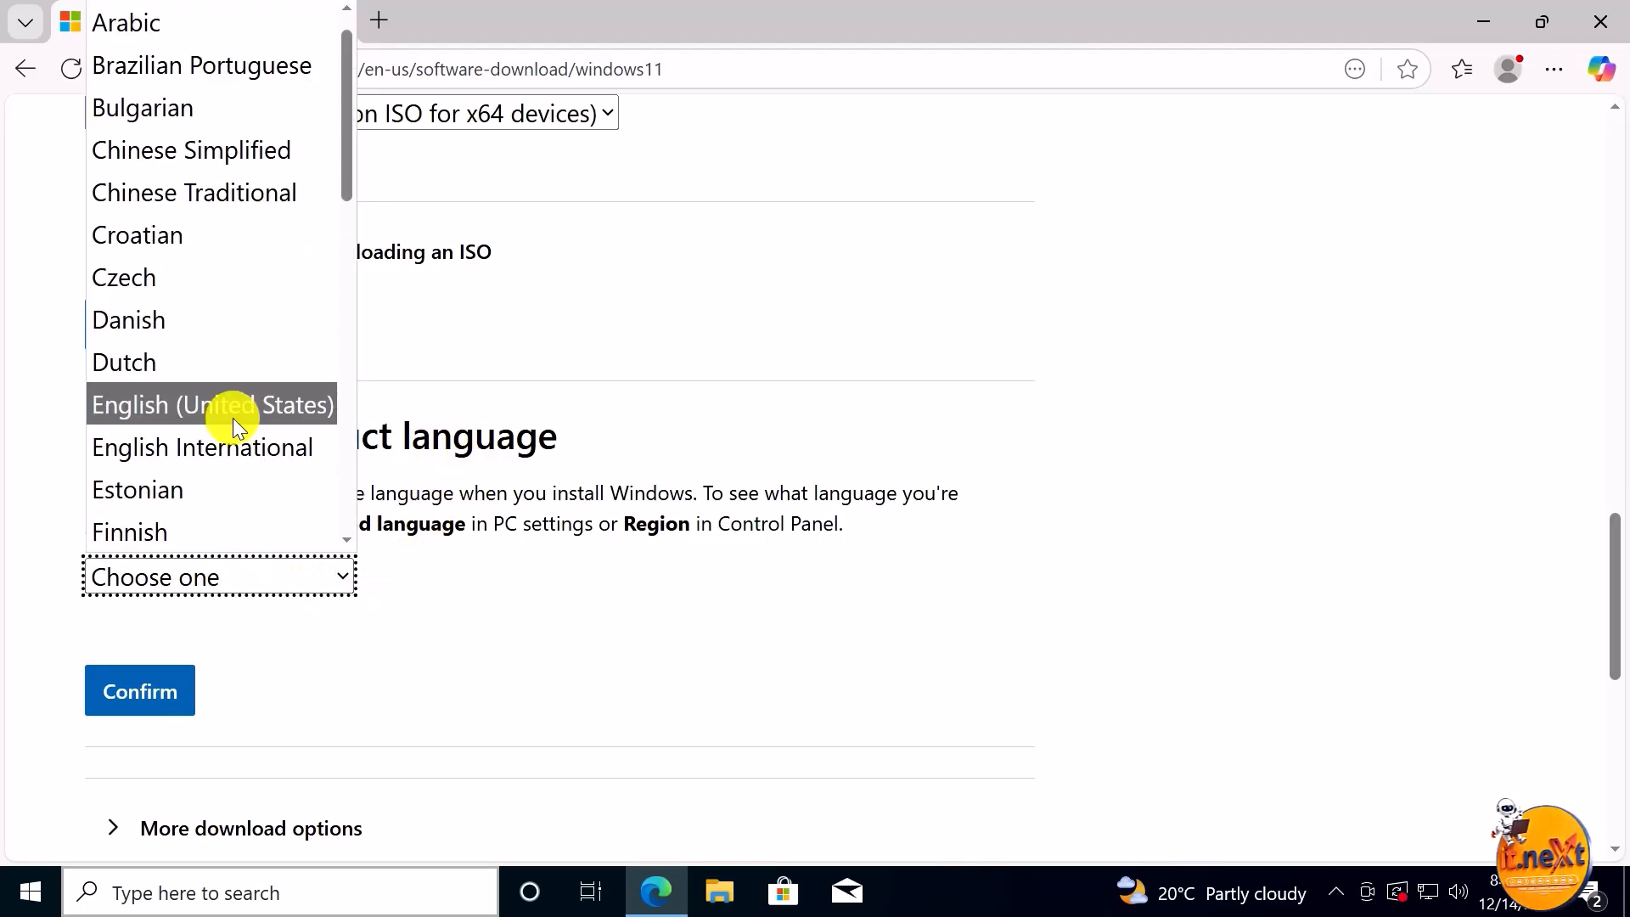
pyautogui.click(238, 407)
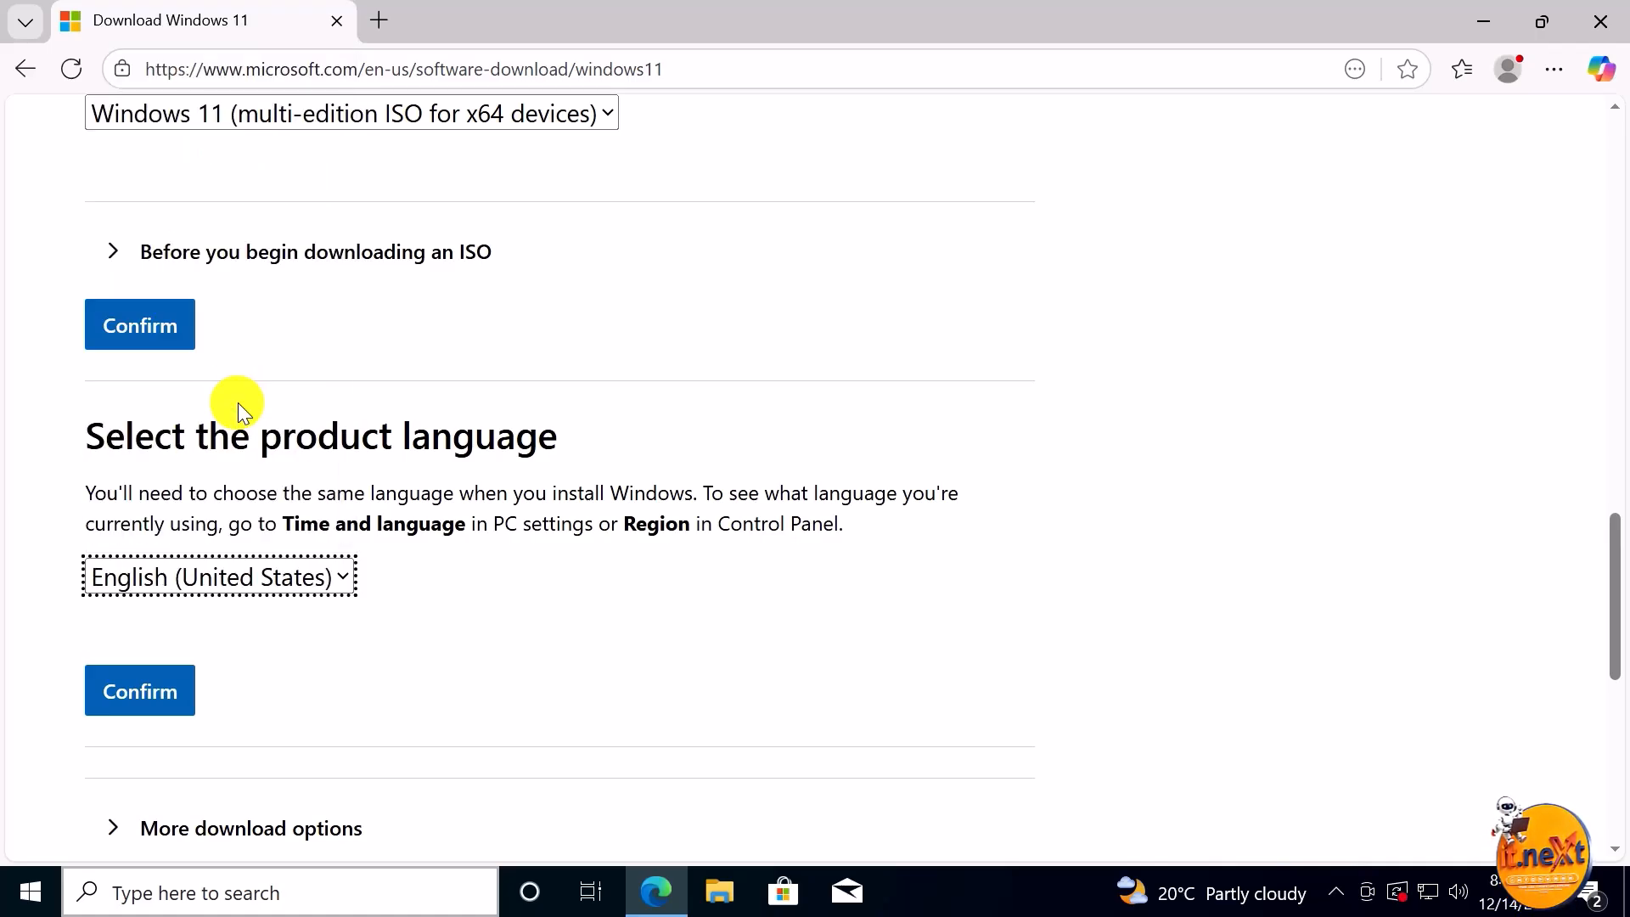
pyautogui.click(156, 701)
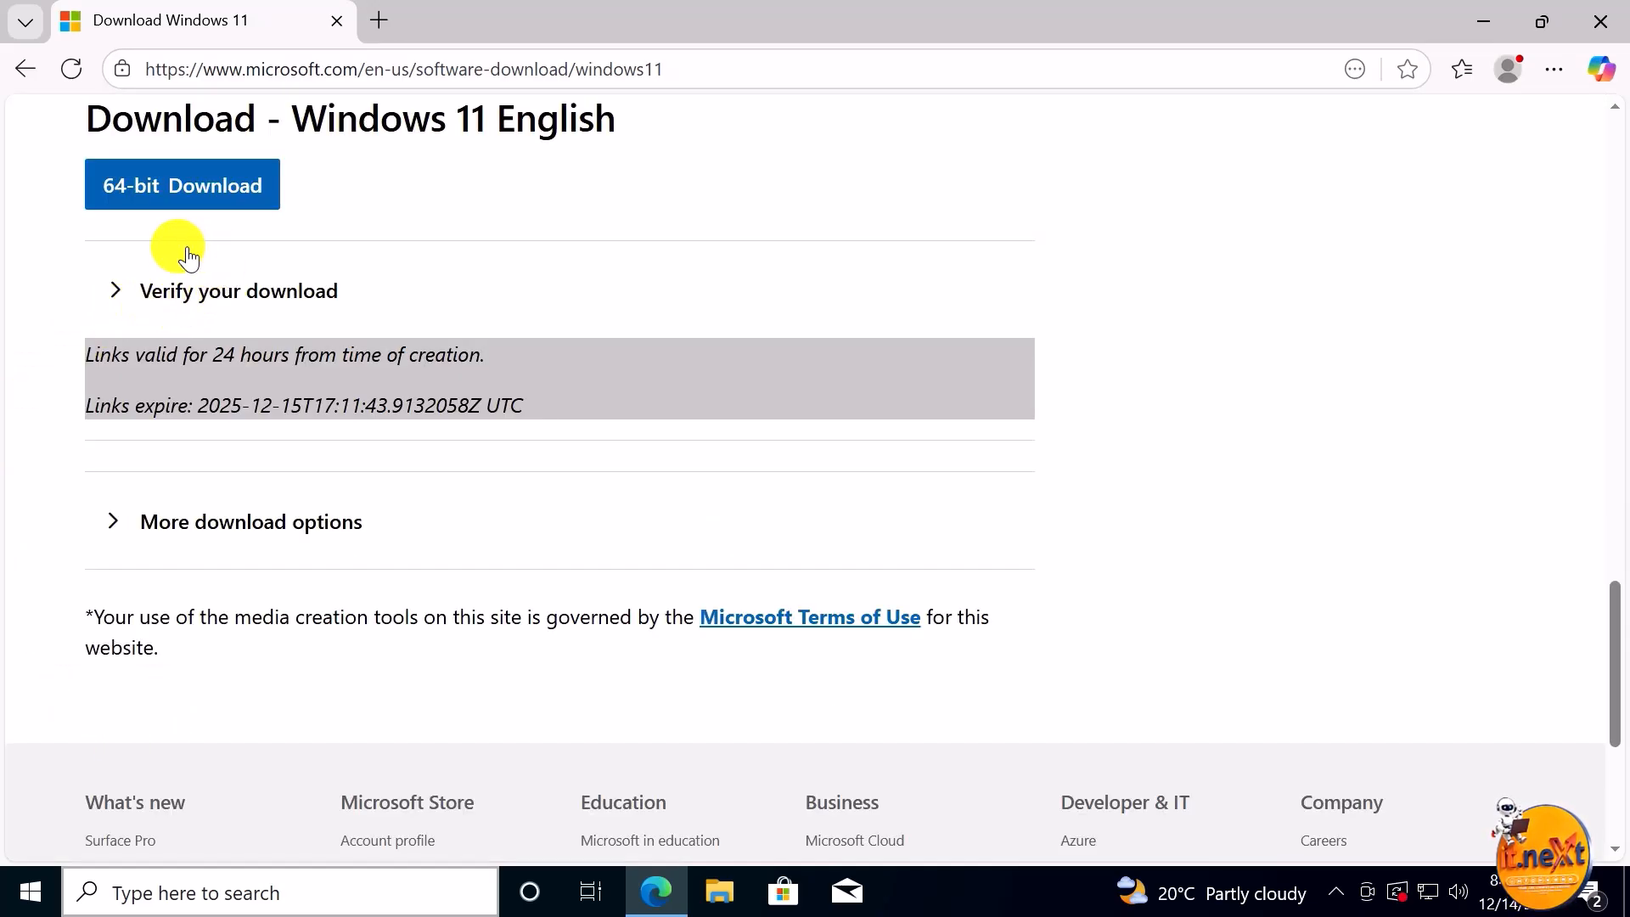
pyautogui.click(181, 194)
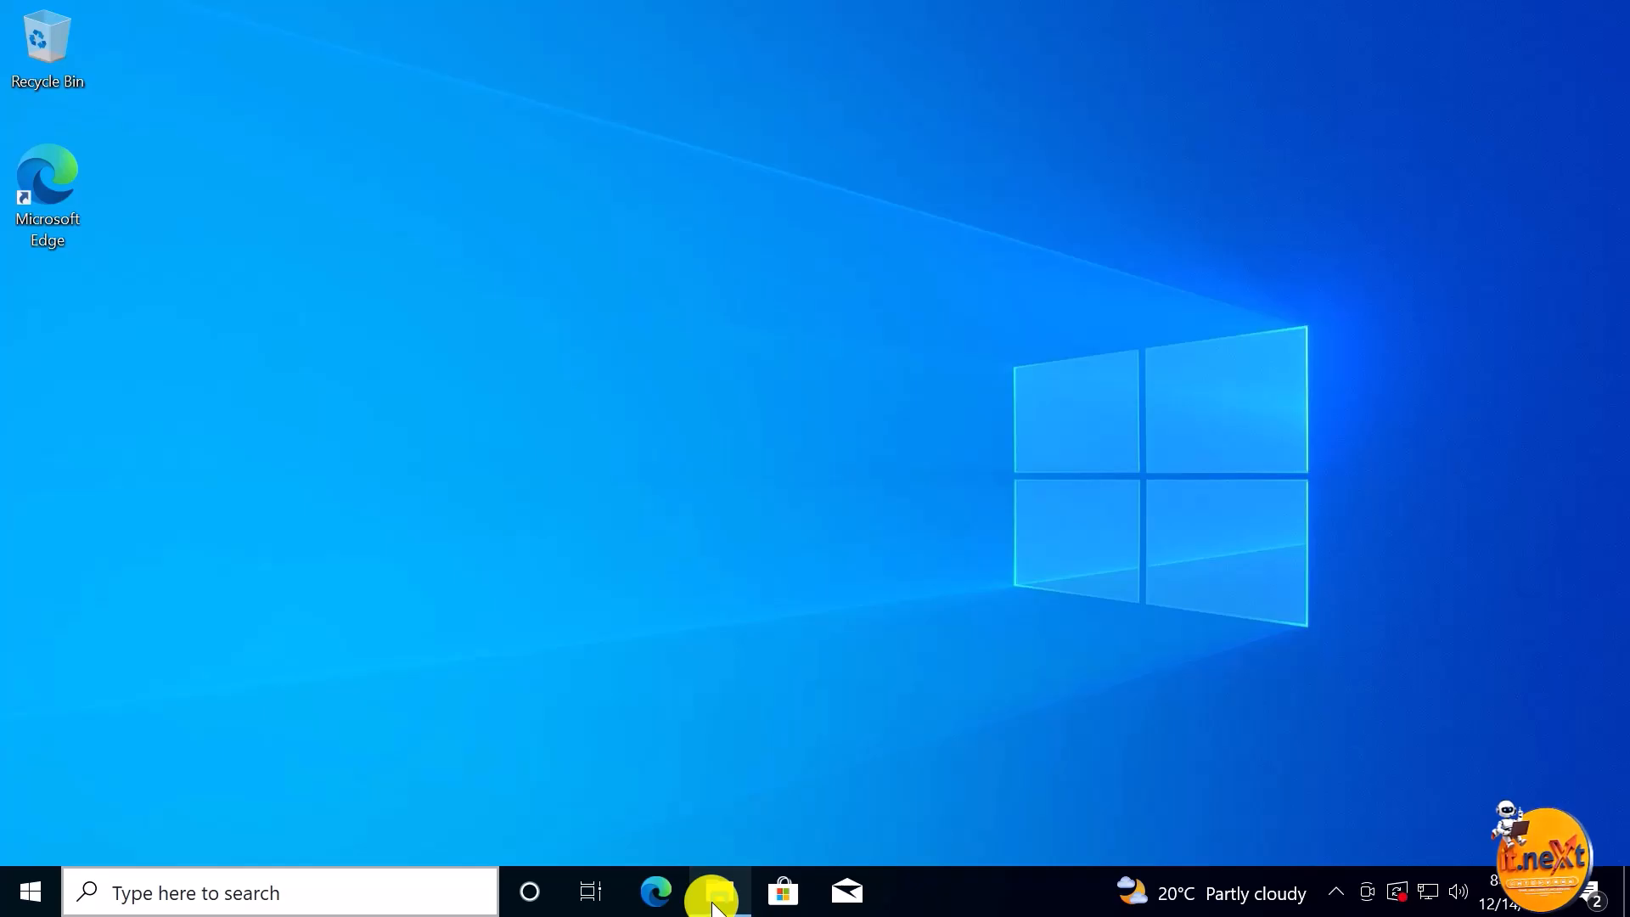
# - In File Explorer, mount the Win11_25H2_English_x64 disc image from the Downloads folder
pyautogui.click(713, 905)
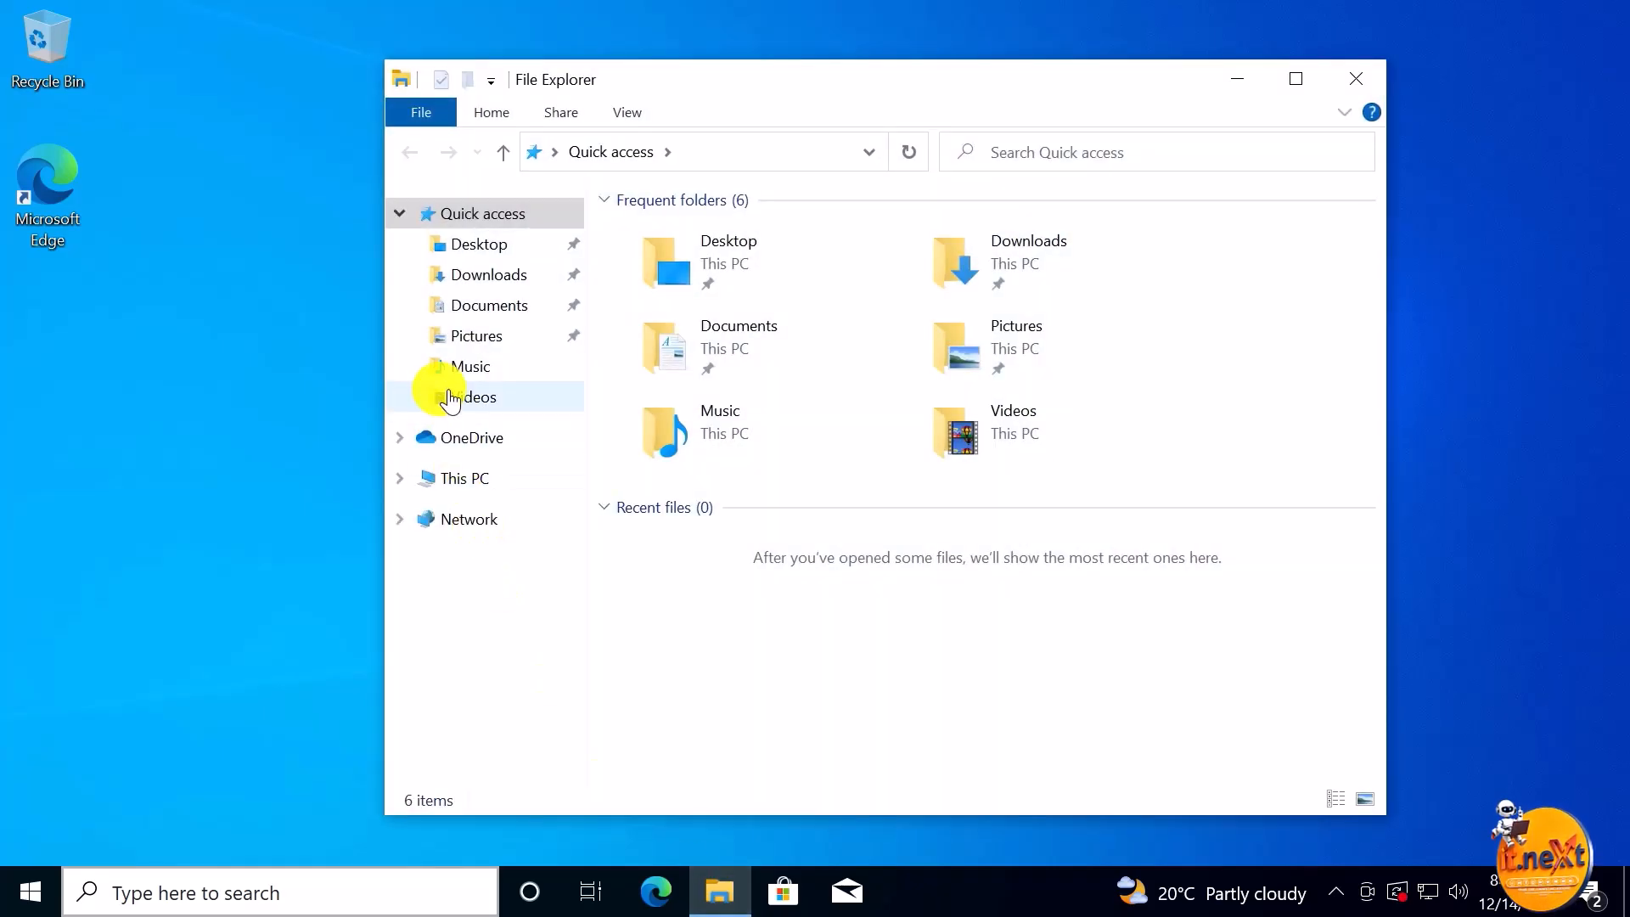
pyautogui.click(495, 278)
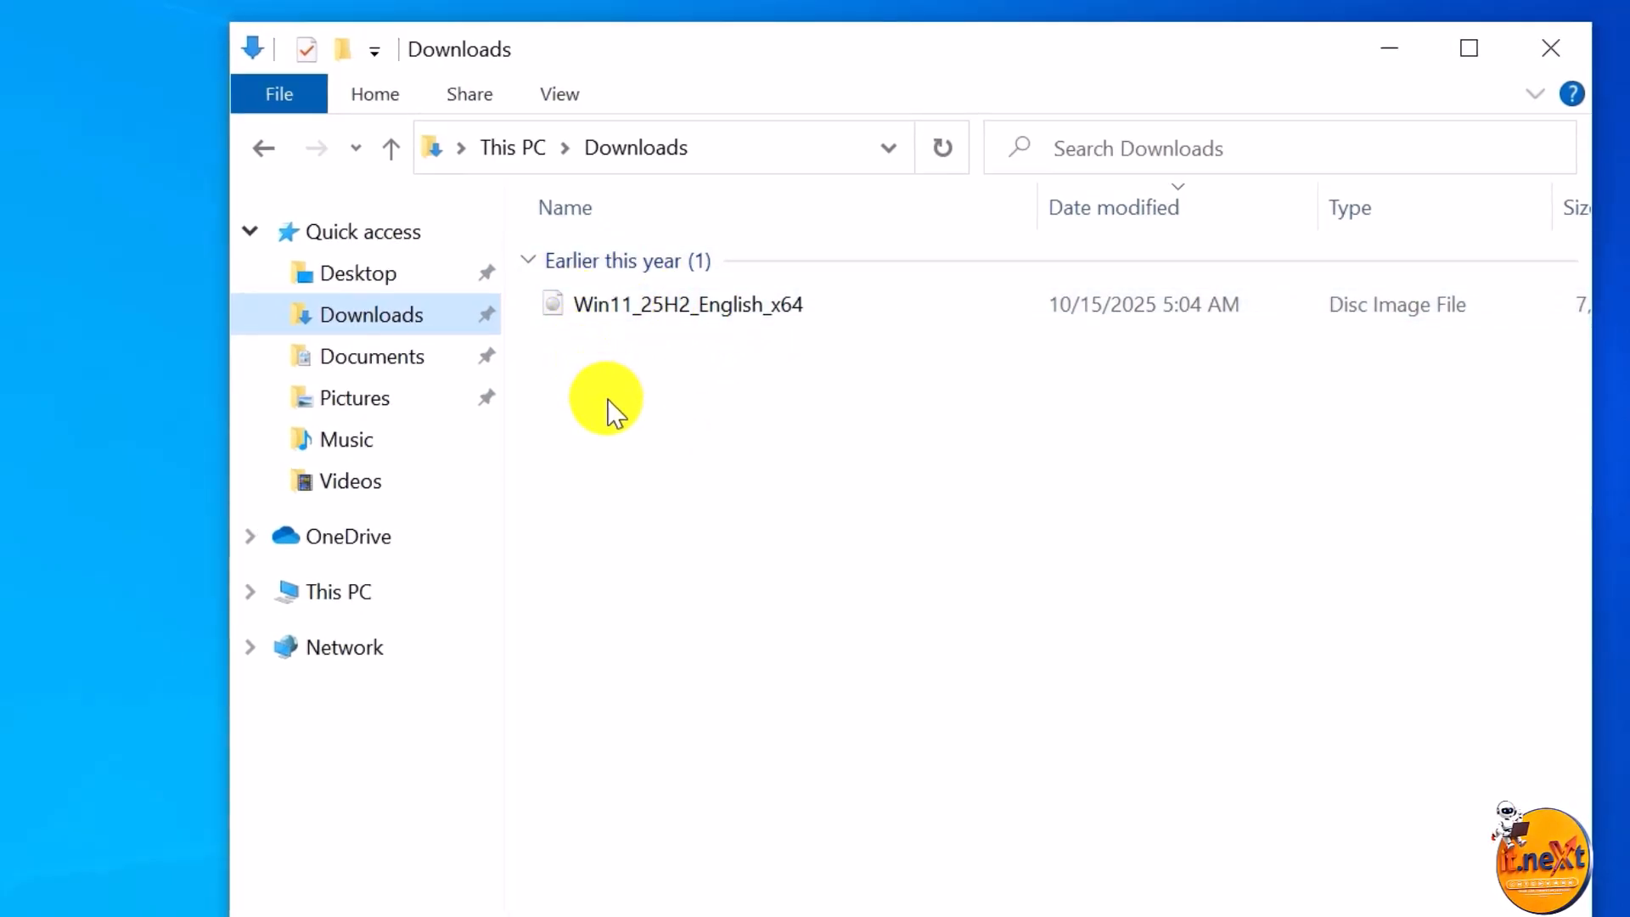
pyautogui.rightClick(692, 315)
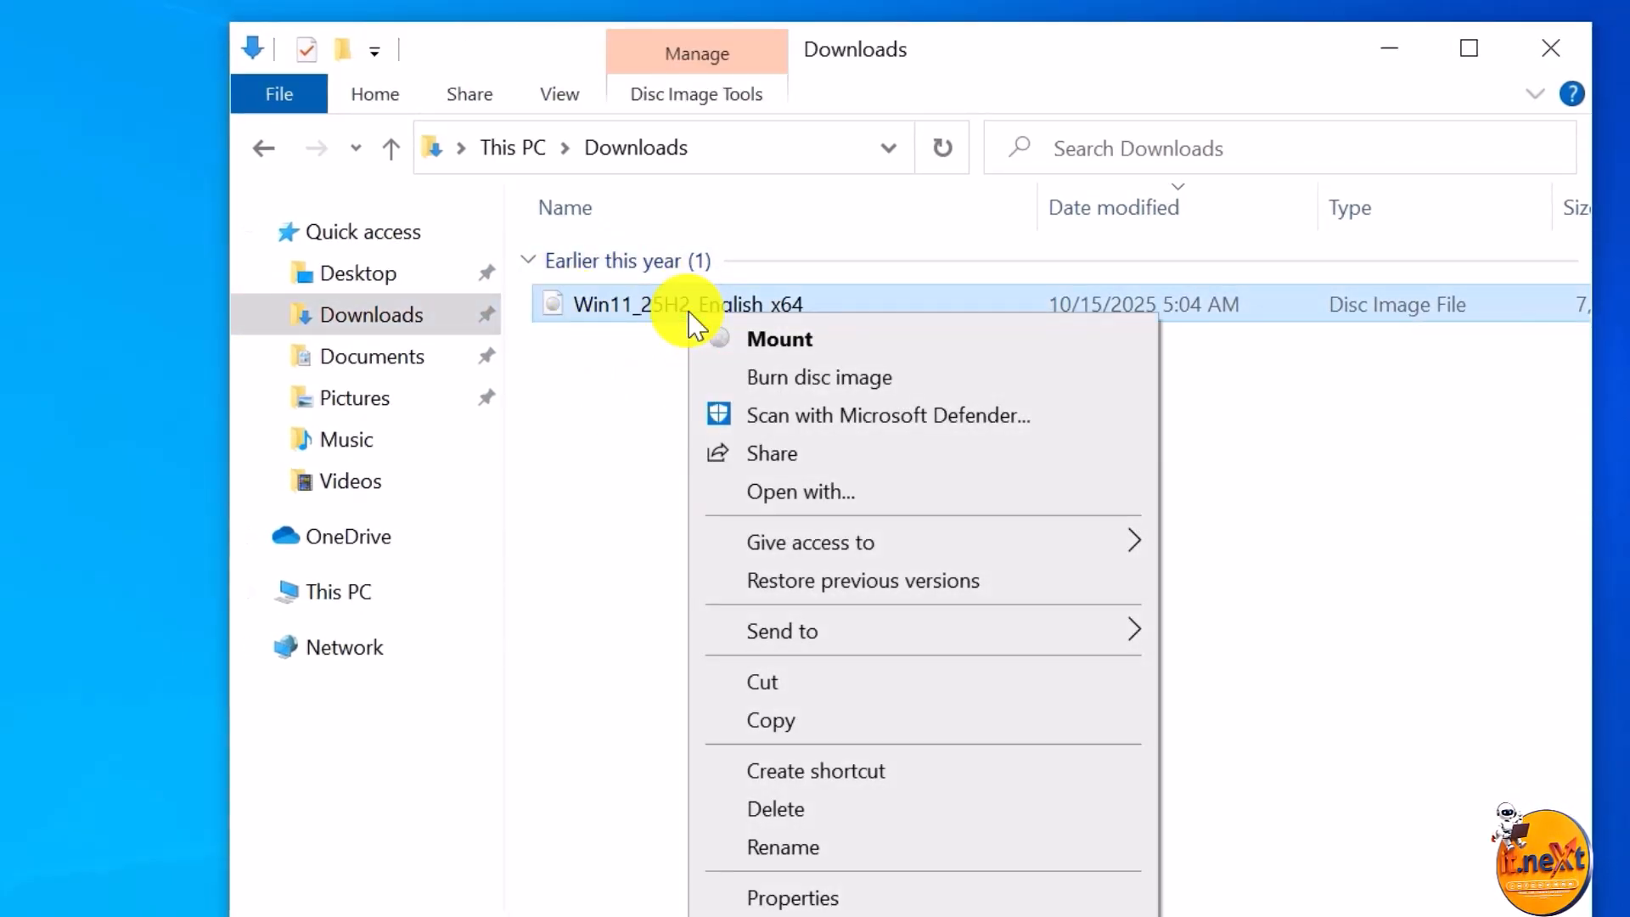
pyautogui.click(782, 348)
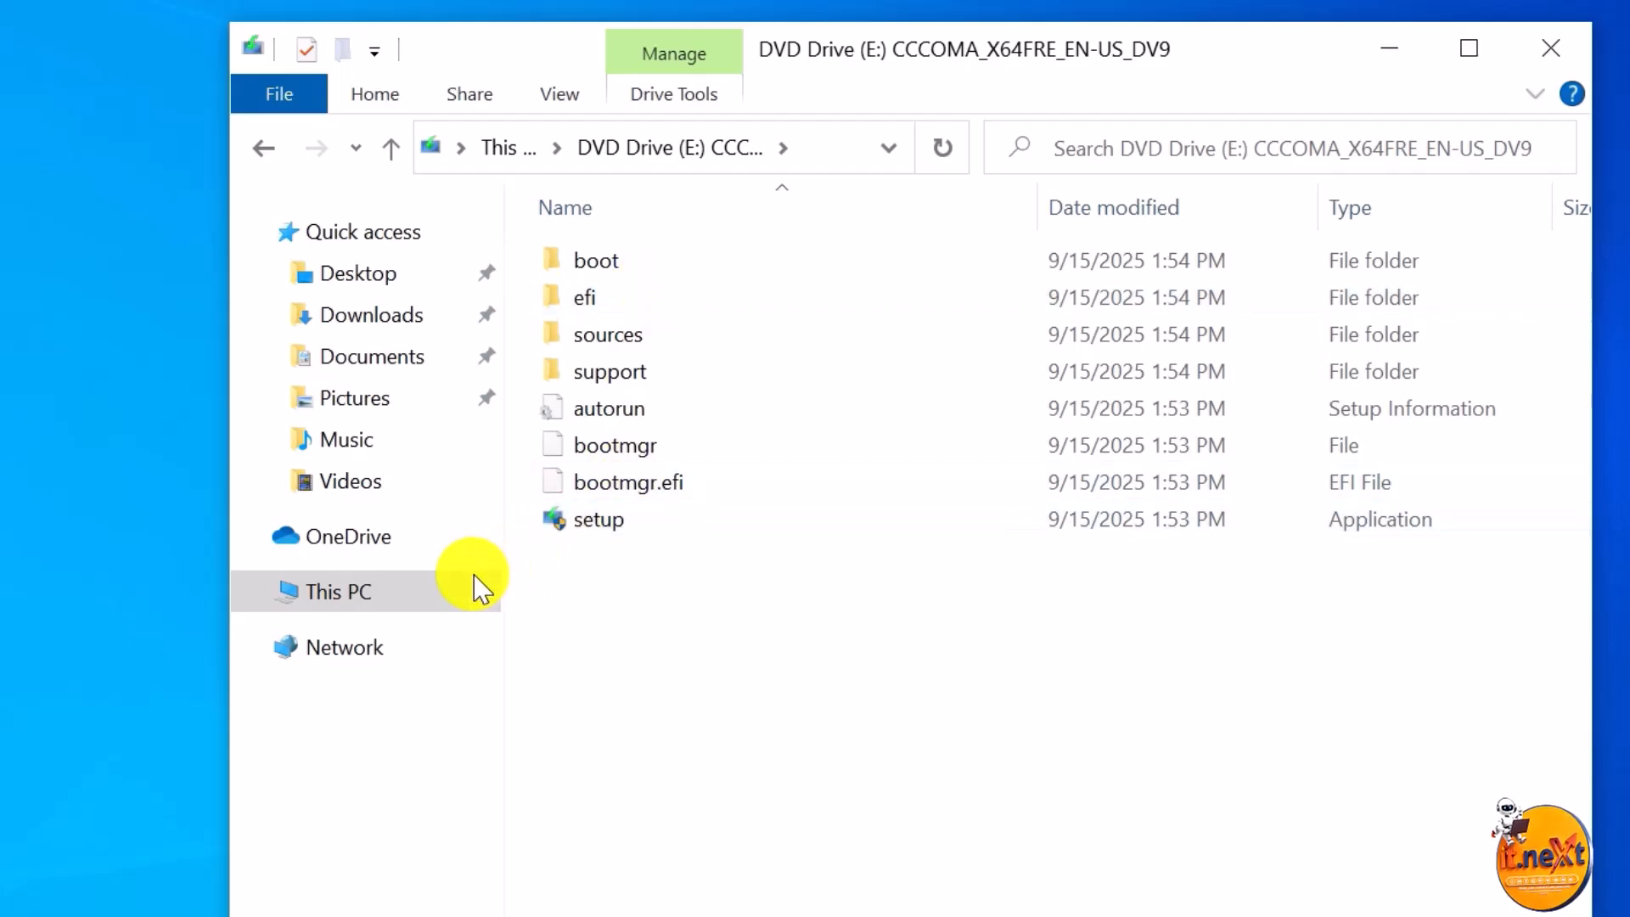
# - Open DVD Drive (E:) from This PC and run setup, allowing it to make changes to the device
pyautogui.click(375, 594)
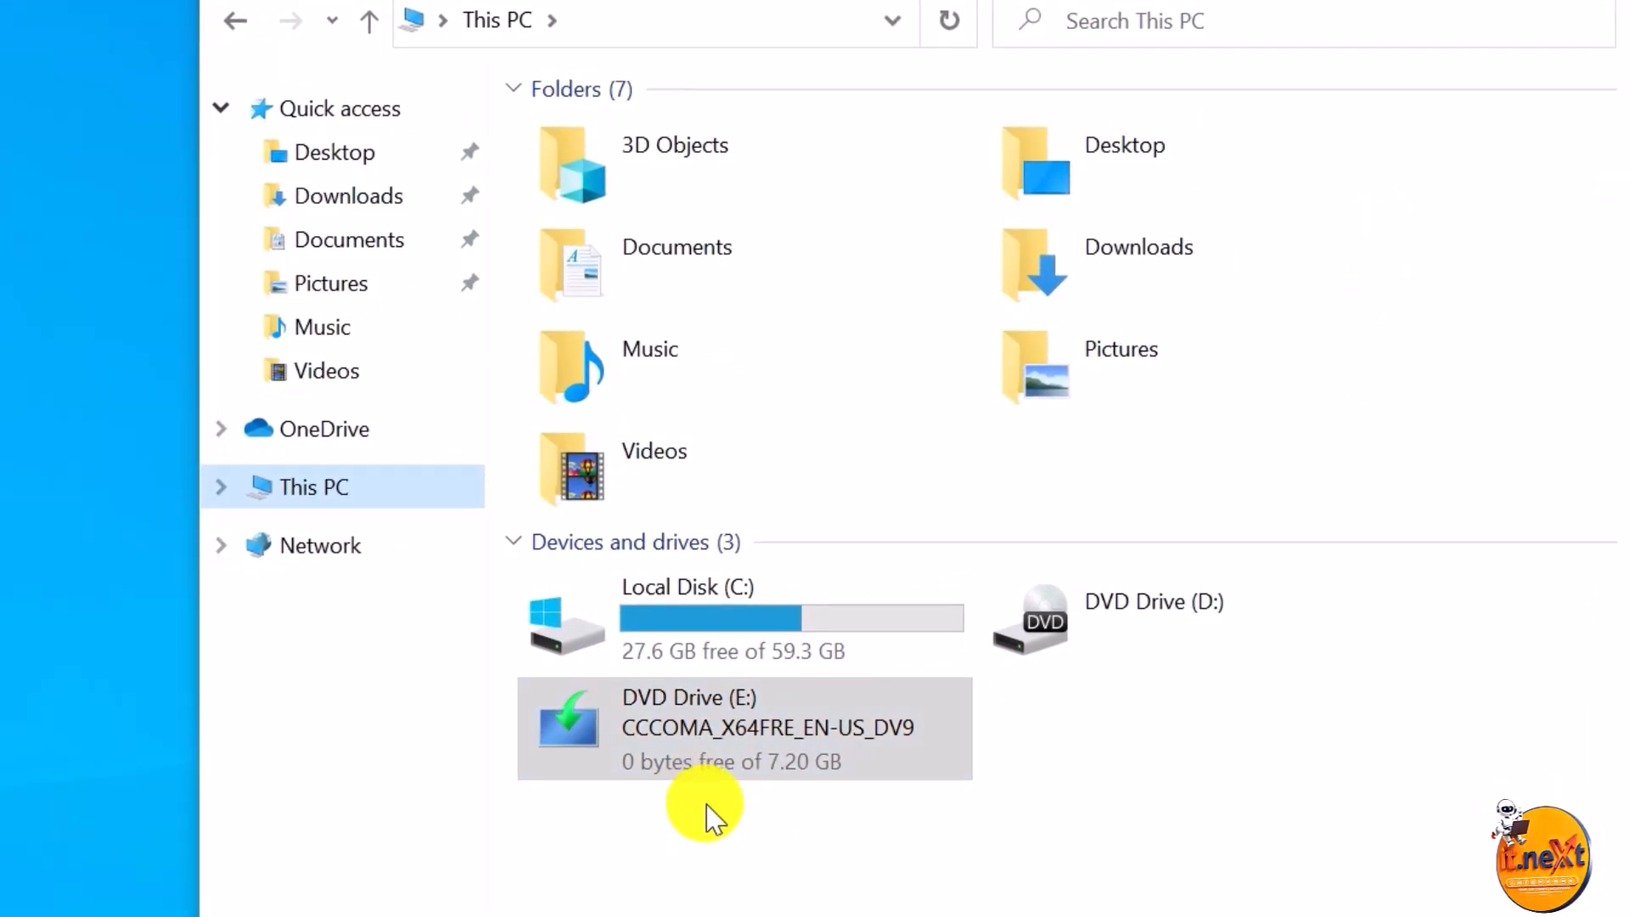
pyautogui.doubleClick(726, 752)
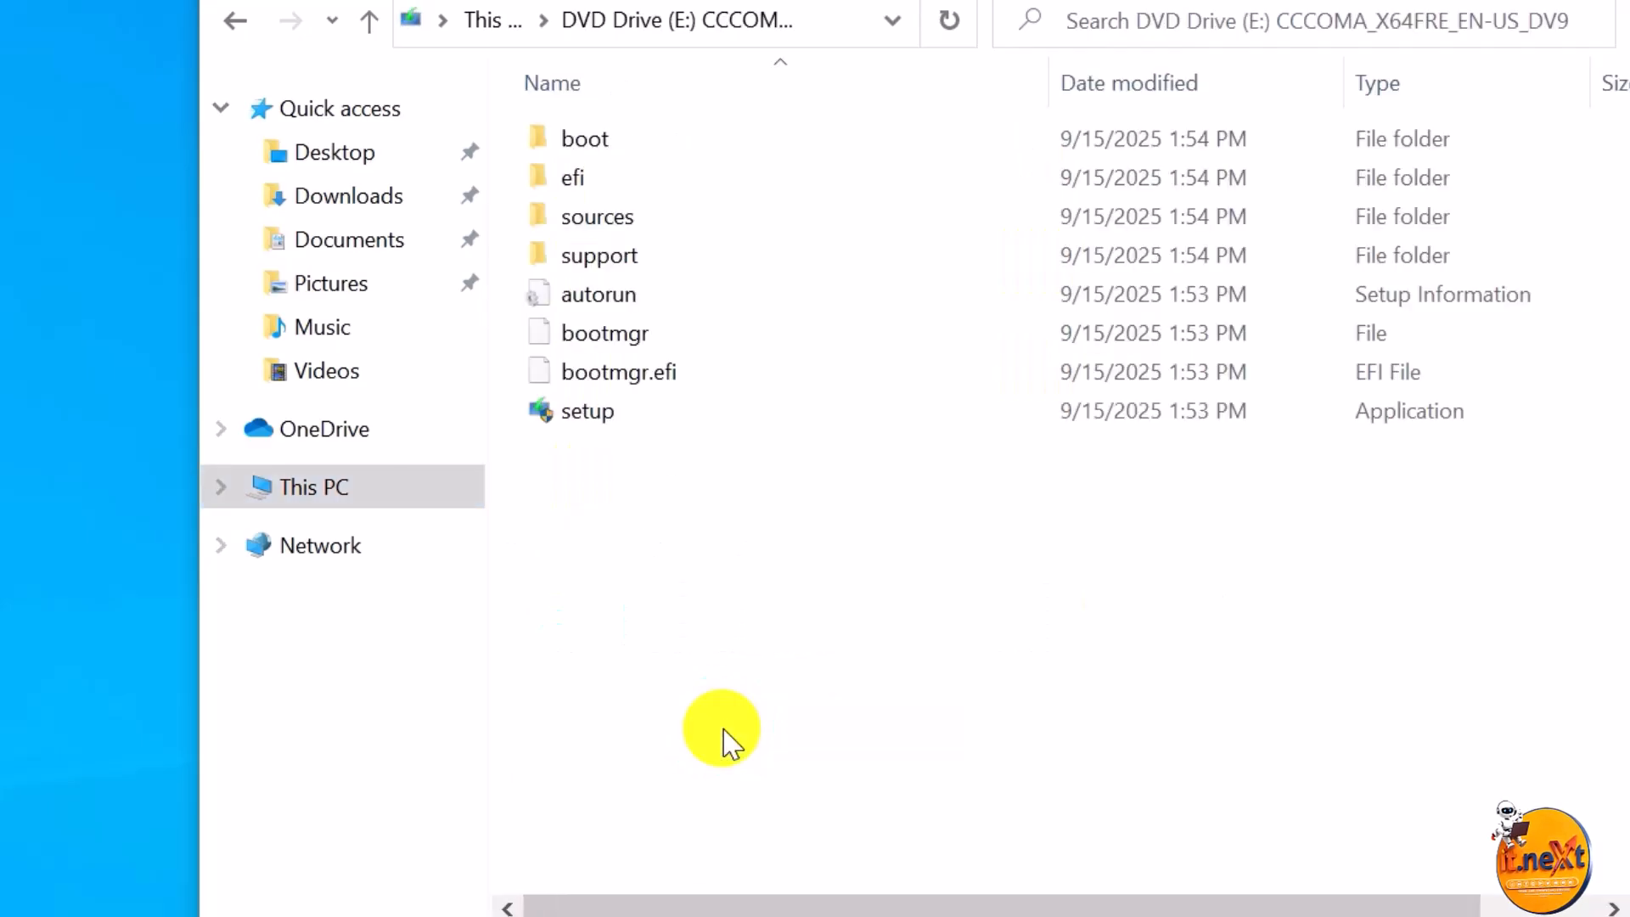
pyautogui.doubleClick(592, 414)
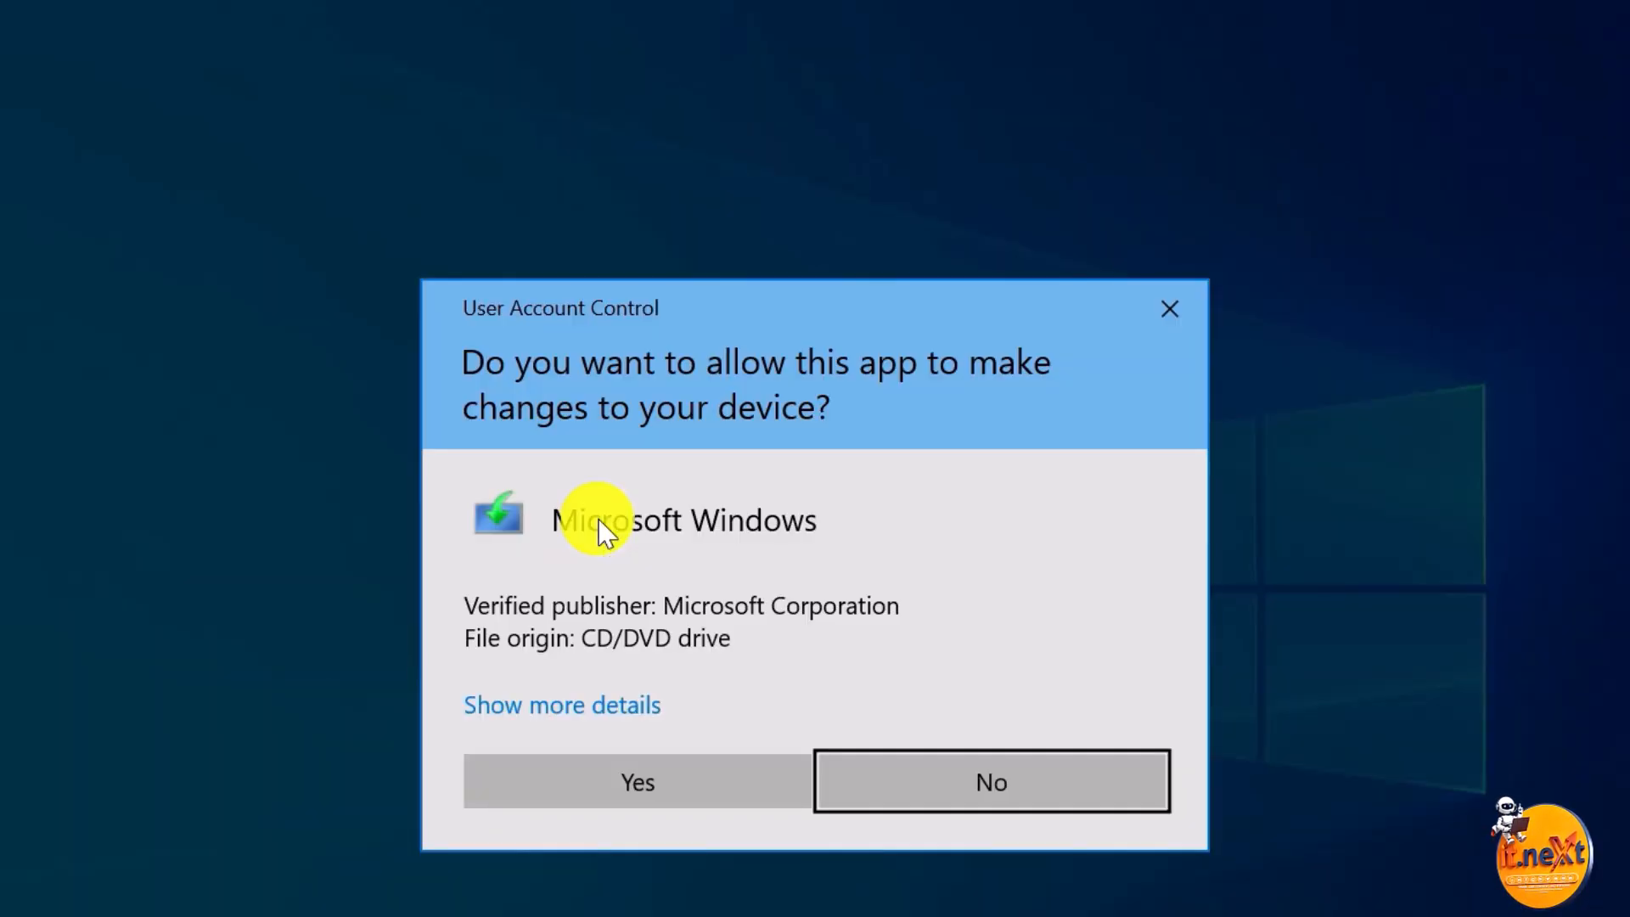
pyautogui.click(629, 781)
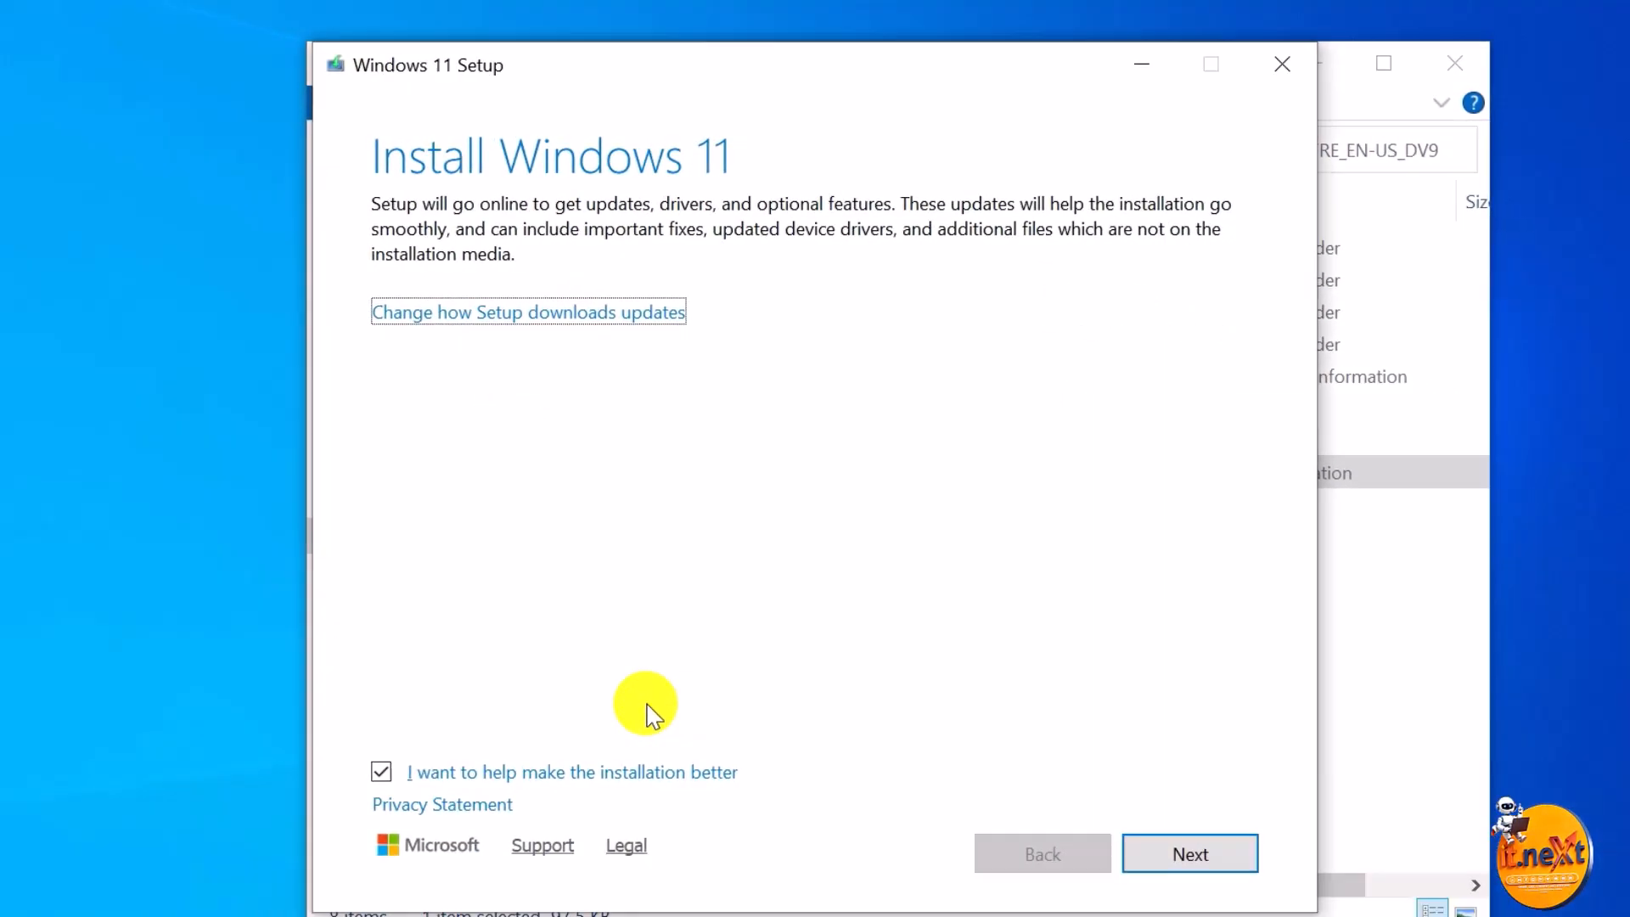
# - Set the updates option to Not right now, continue through the system requirements check and close Windows 11 Setup
pyautogui.click(577, 315)
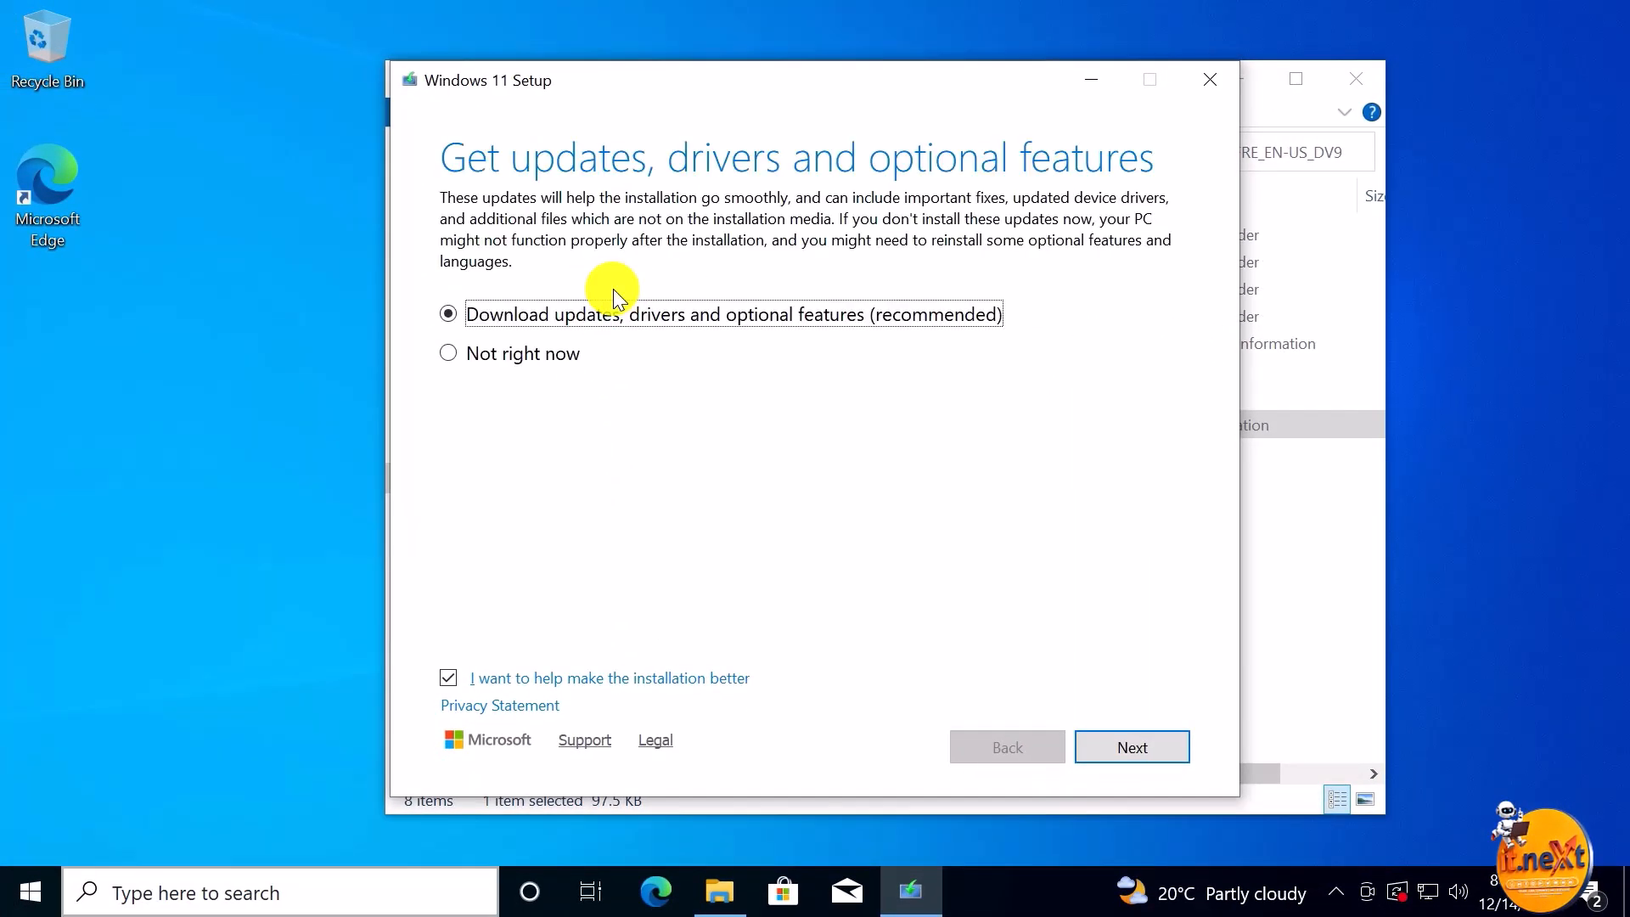
pyautogui.click(516, 365)
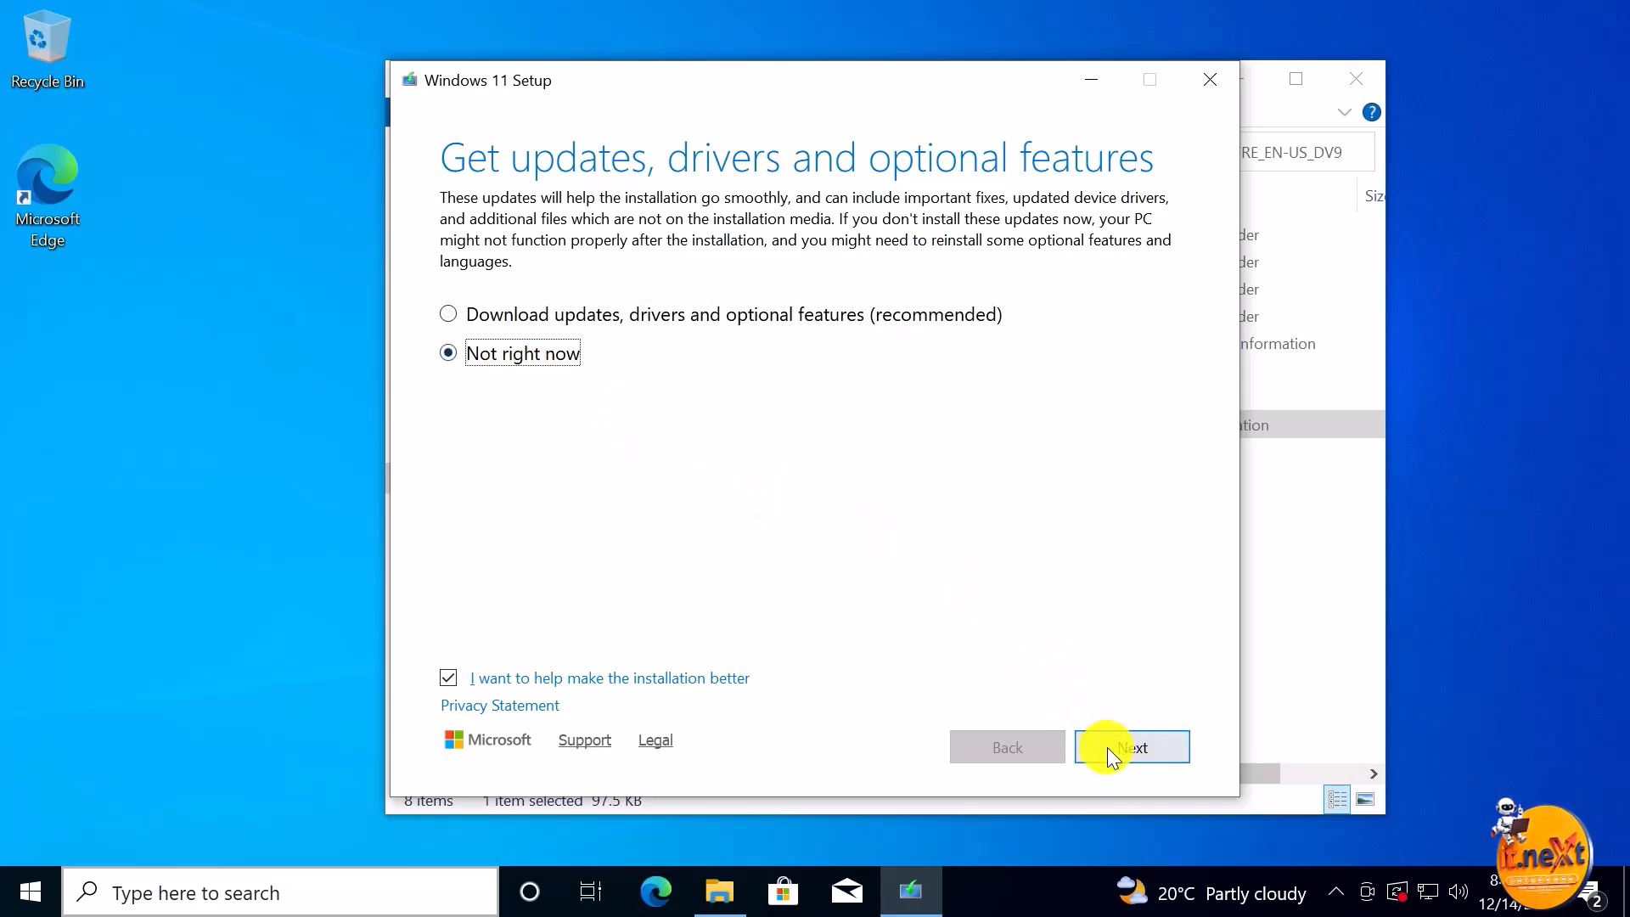
pyautogui.click(1129, 752)
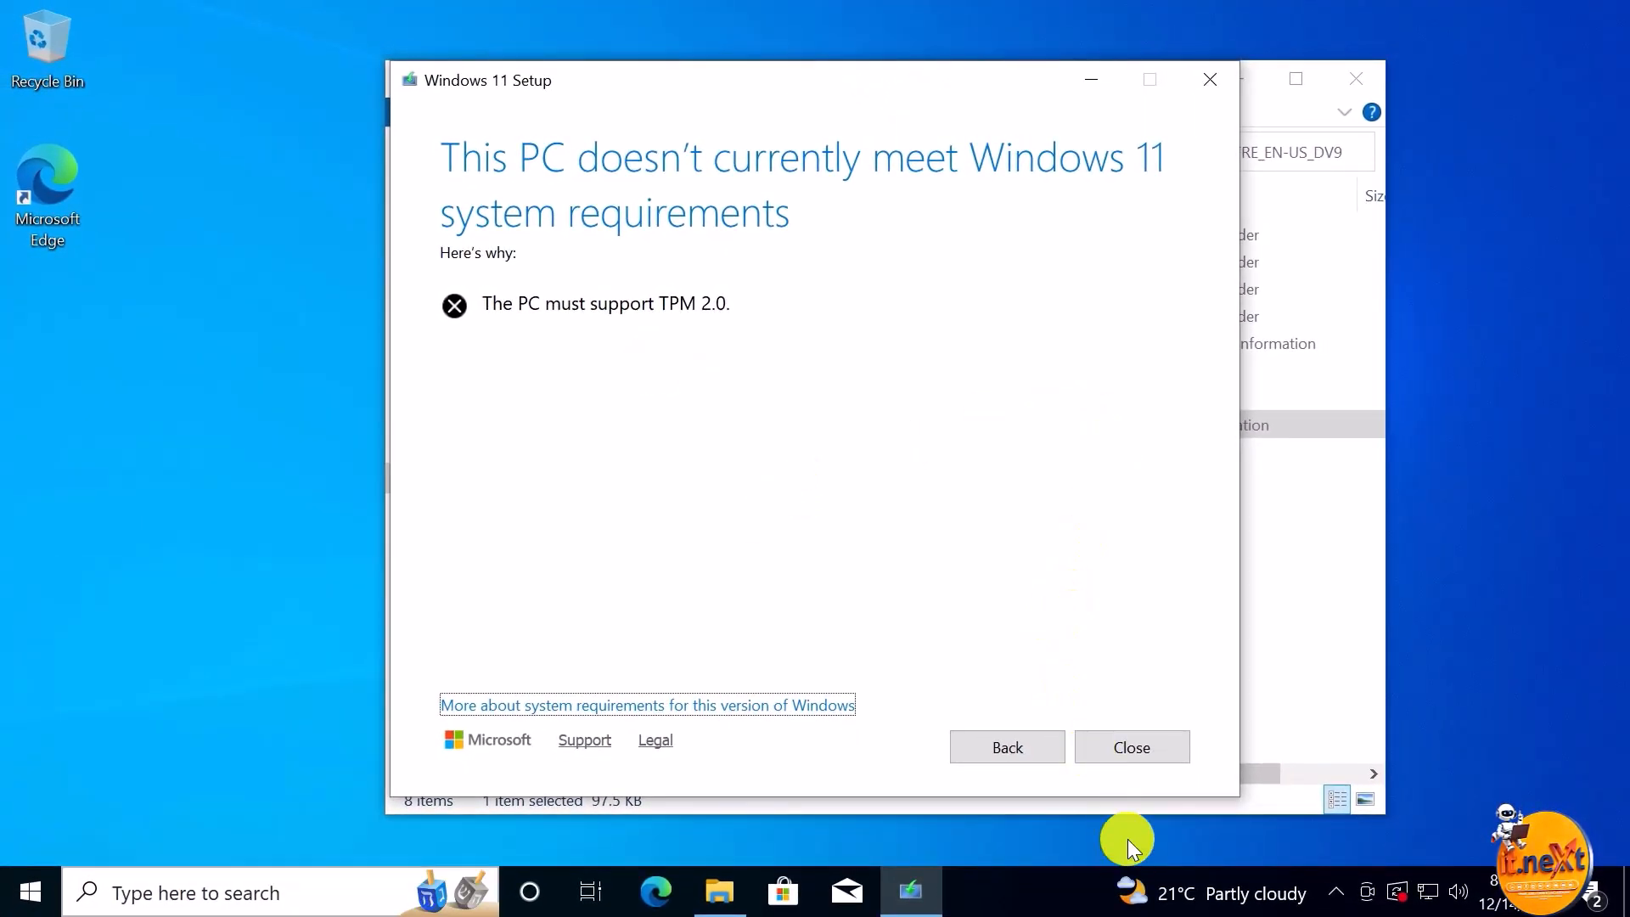
pyautogui.click(1133, 749)
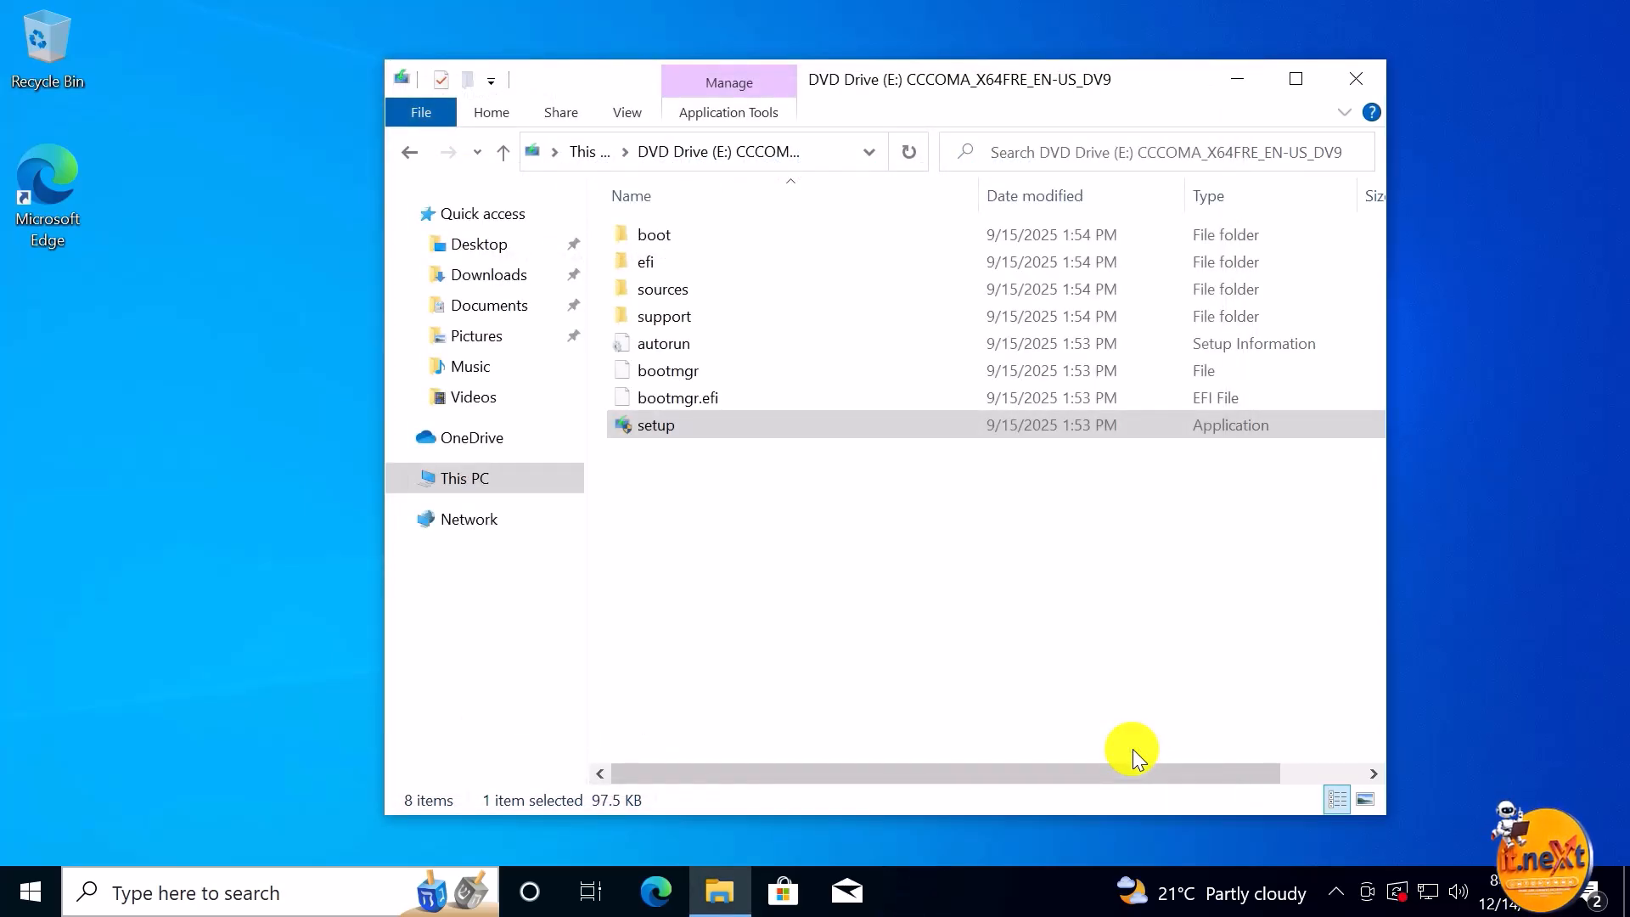
# - Copy all files and folders from the mounted DVD Drive (E:)
pyautogui.moveTo(718, 538); pyautogui.dragTo(640, 218)
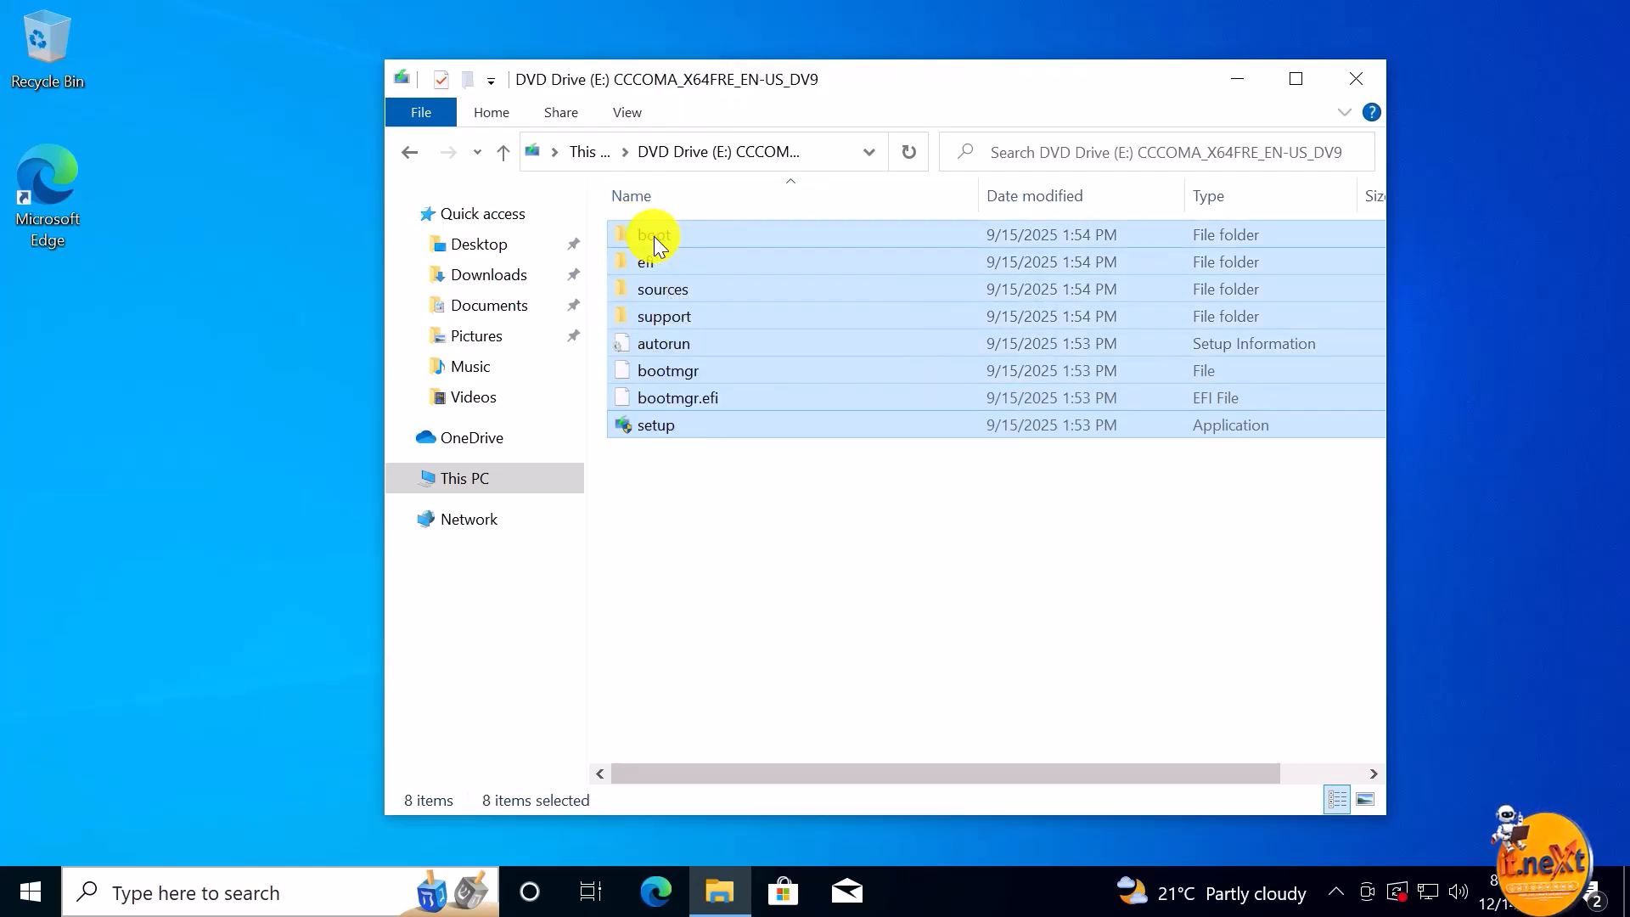
pyautogui.rightClick(655, 240)
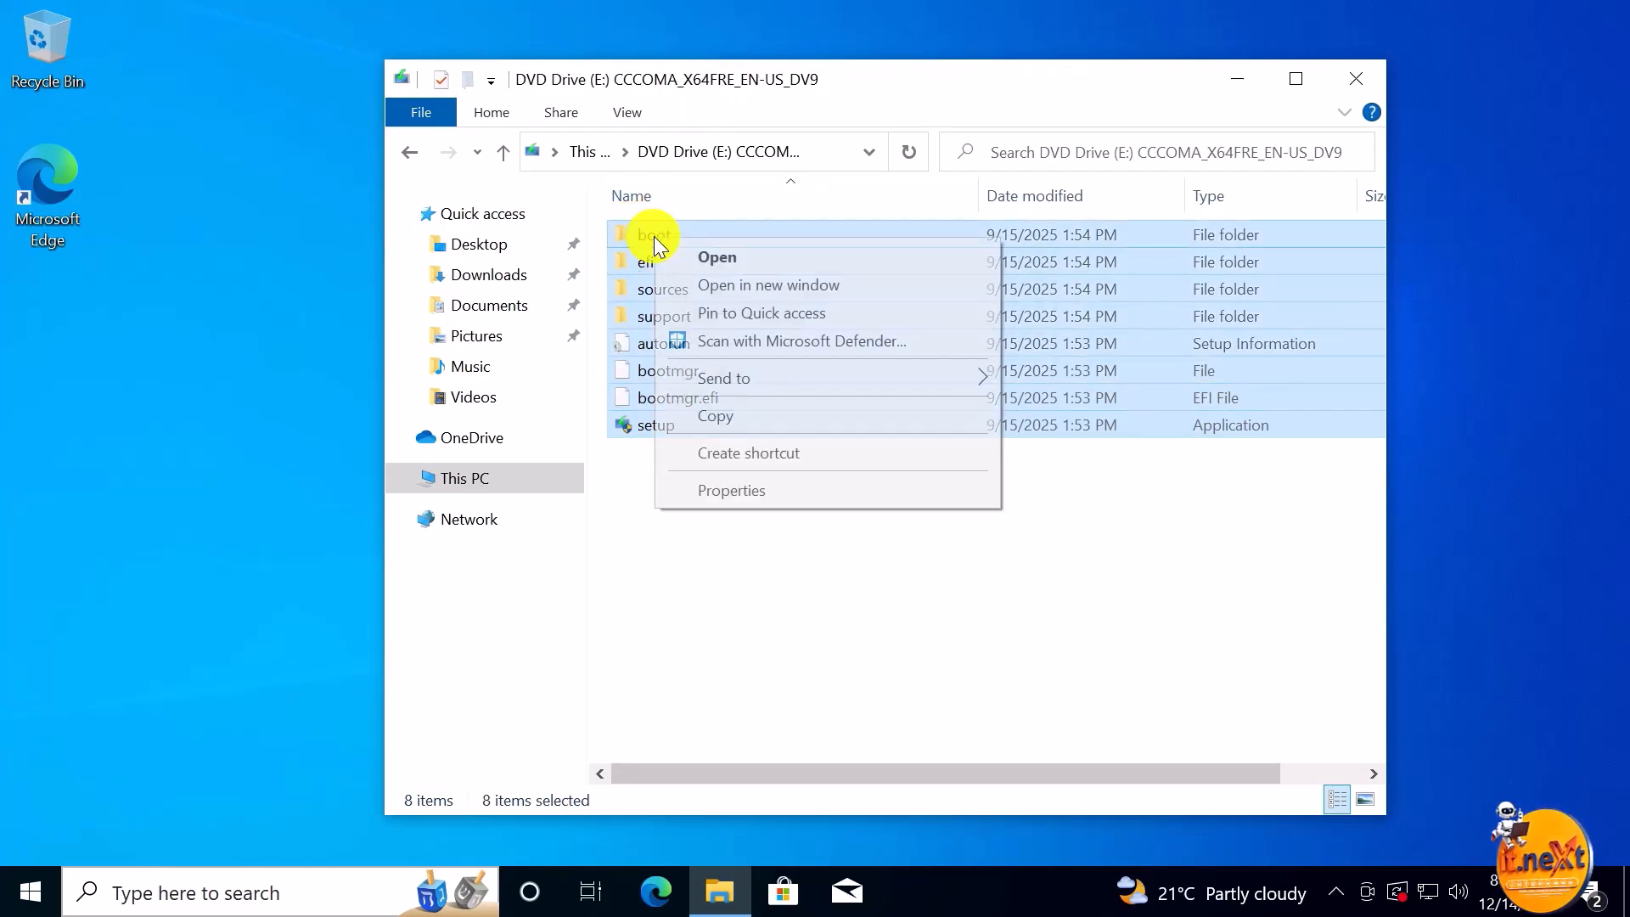
pyautogui.click(750, 419)
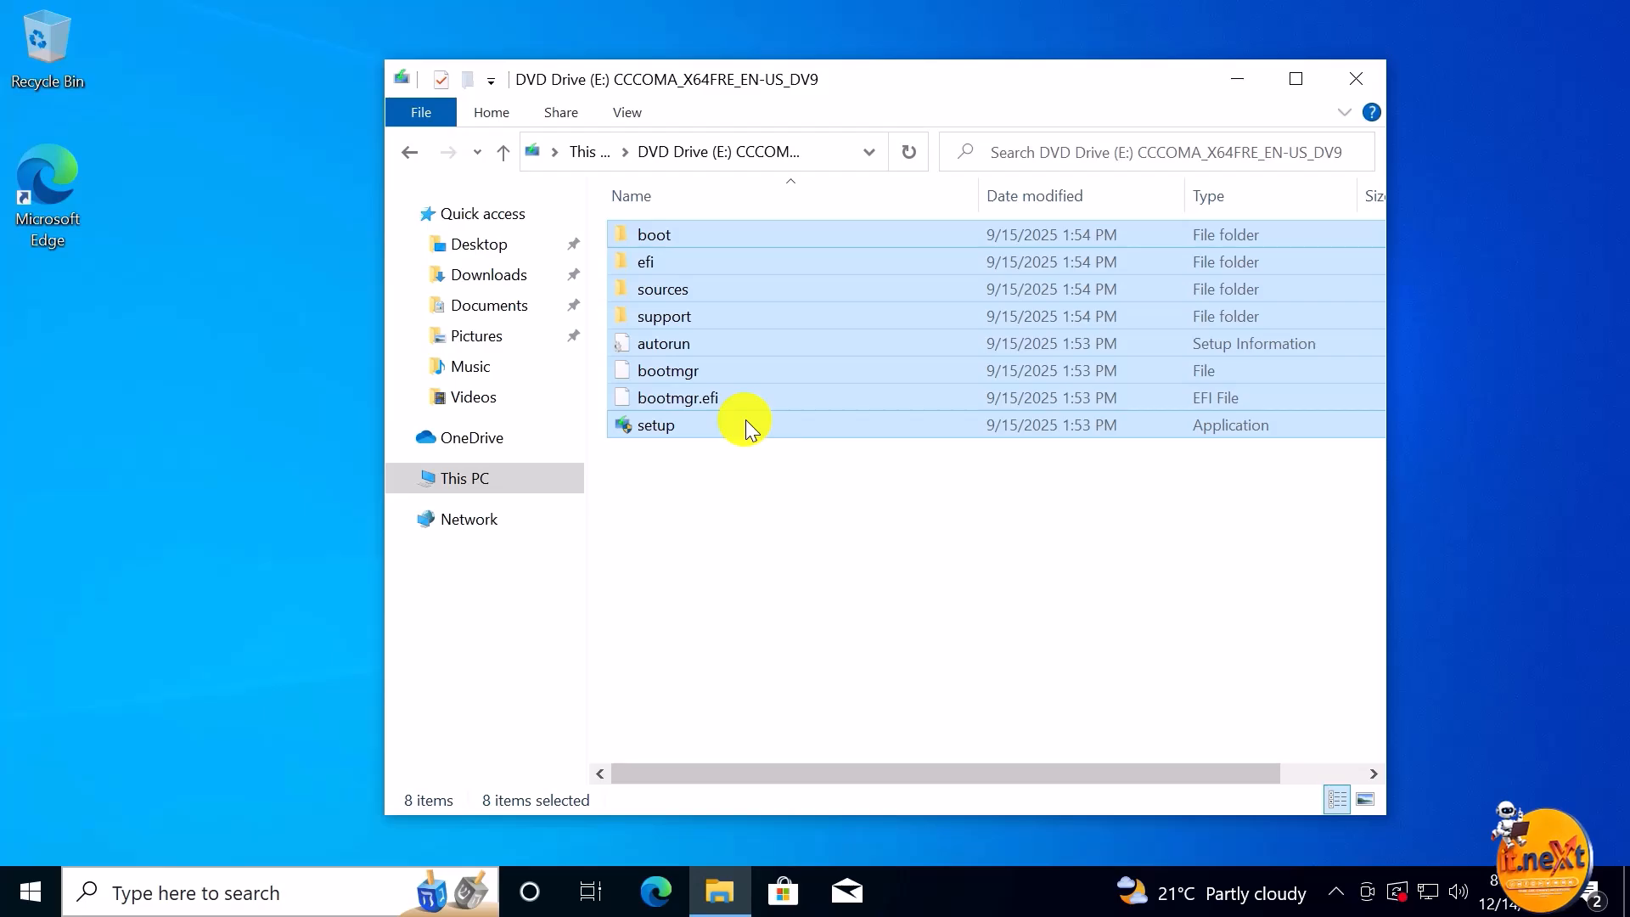
# - Create a folder named windows11 at the root of Local Disk (C:)
pyautogui.click(466, 480)
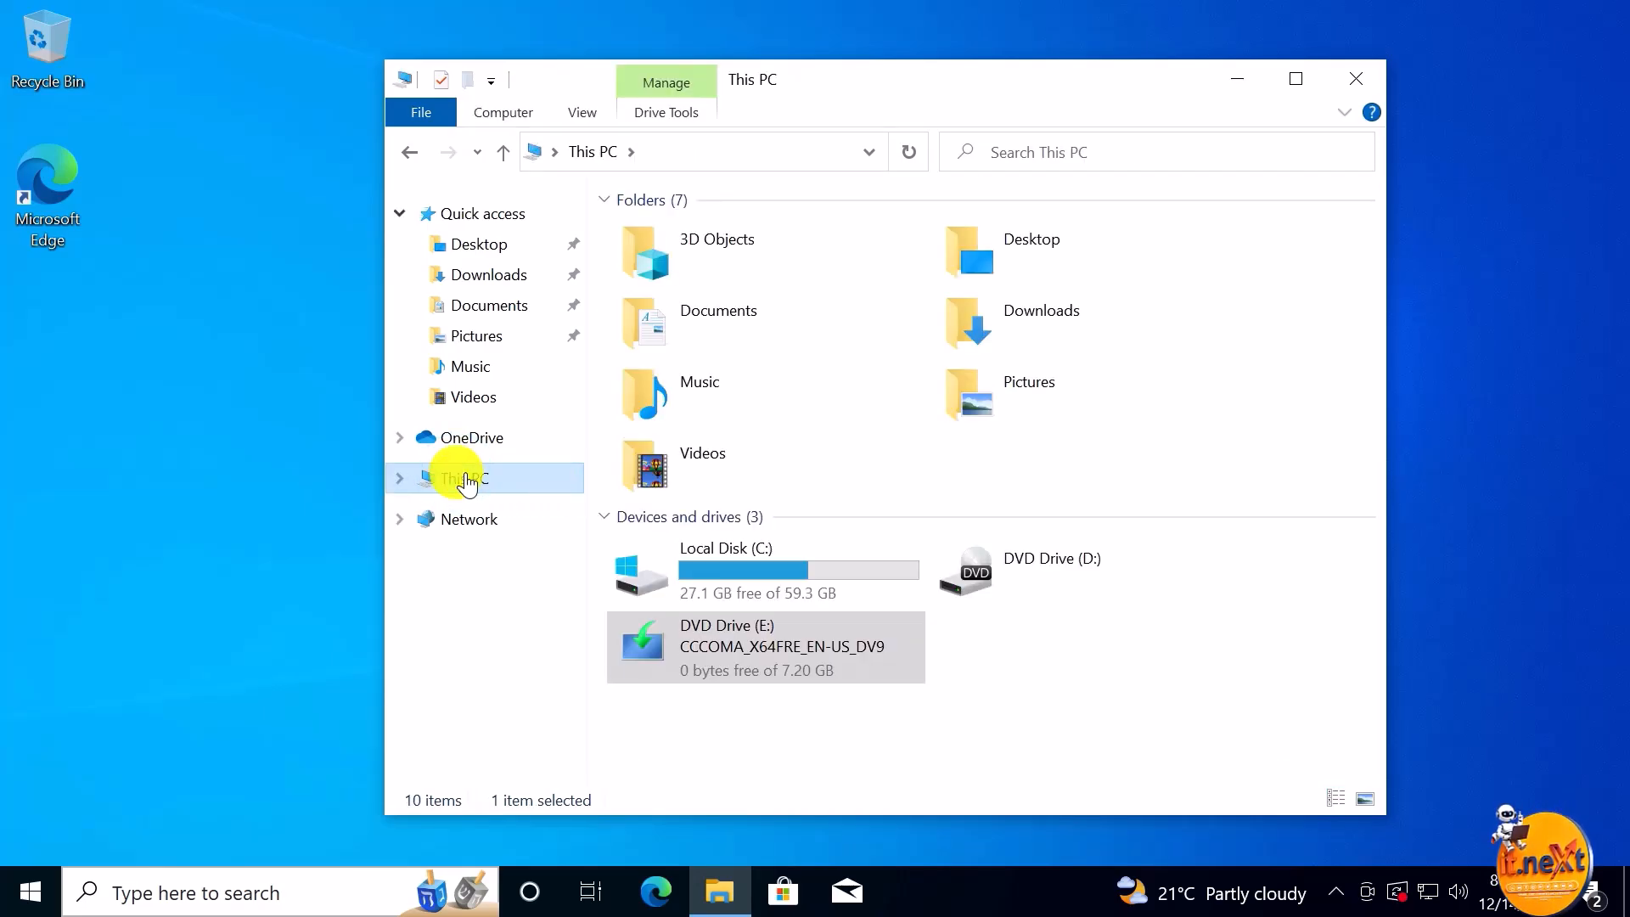
pyautogui.doubleClick(752, 571)
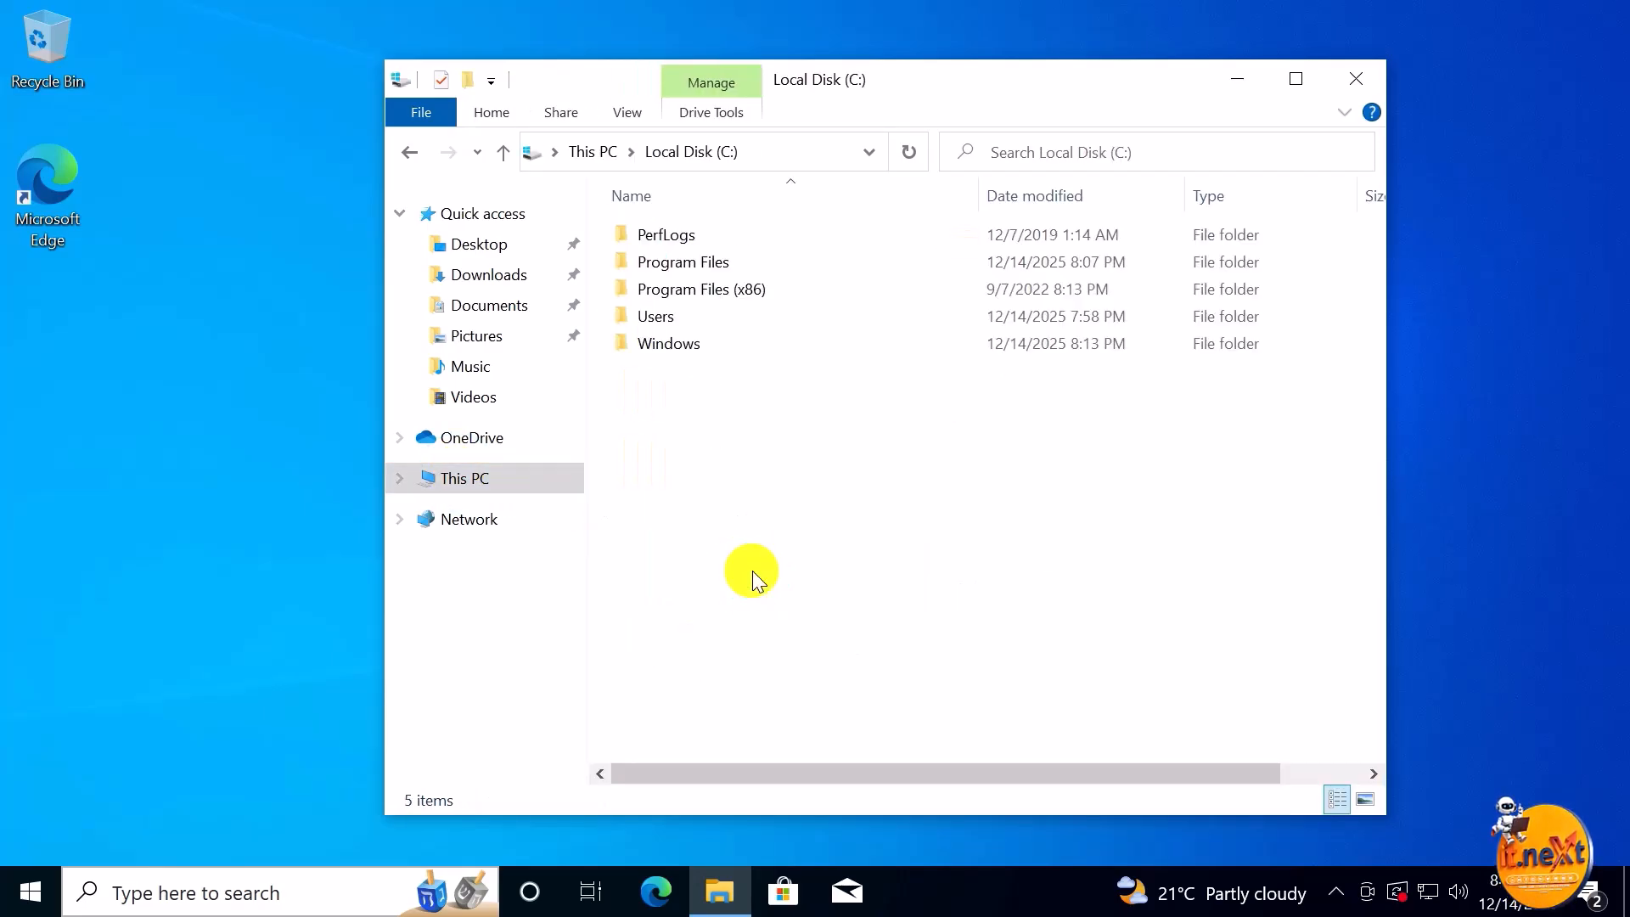
pyautogui.rightClick(708, 434)
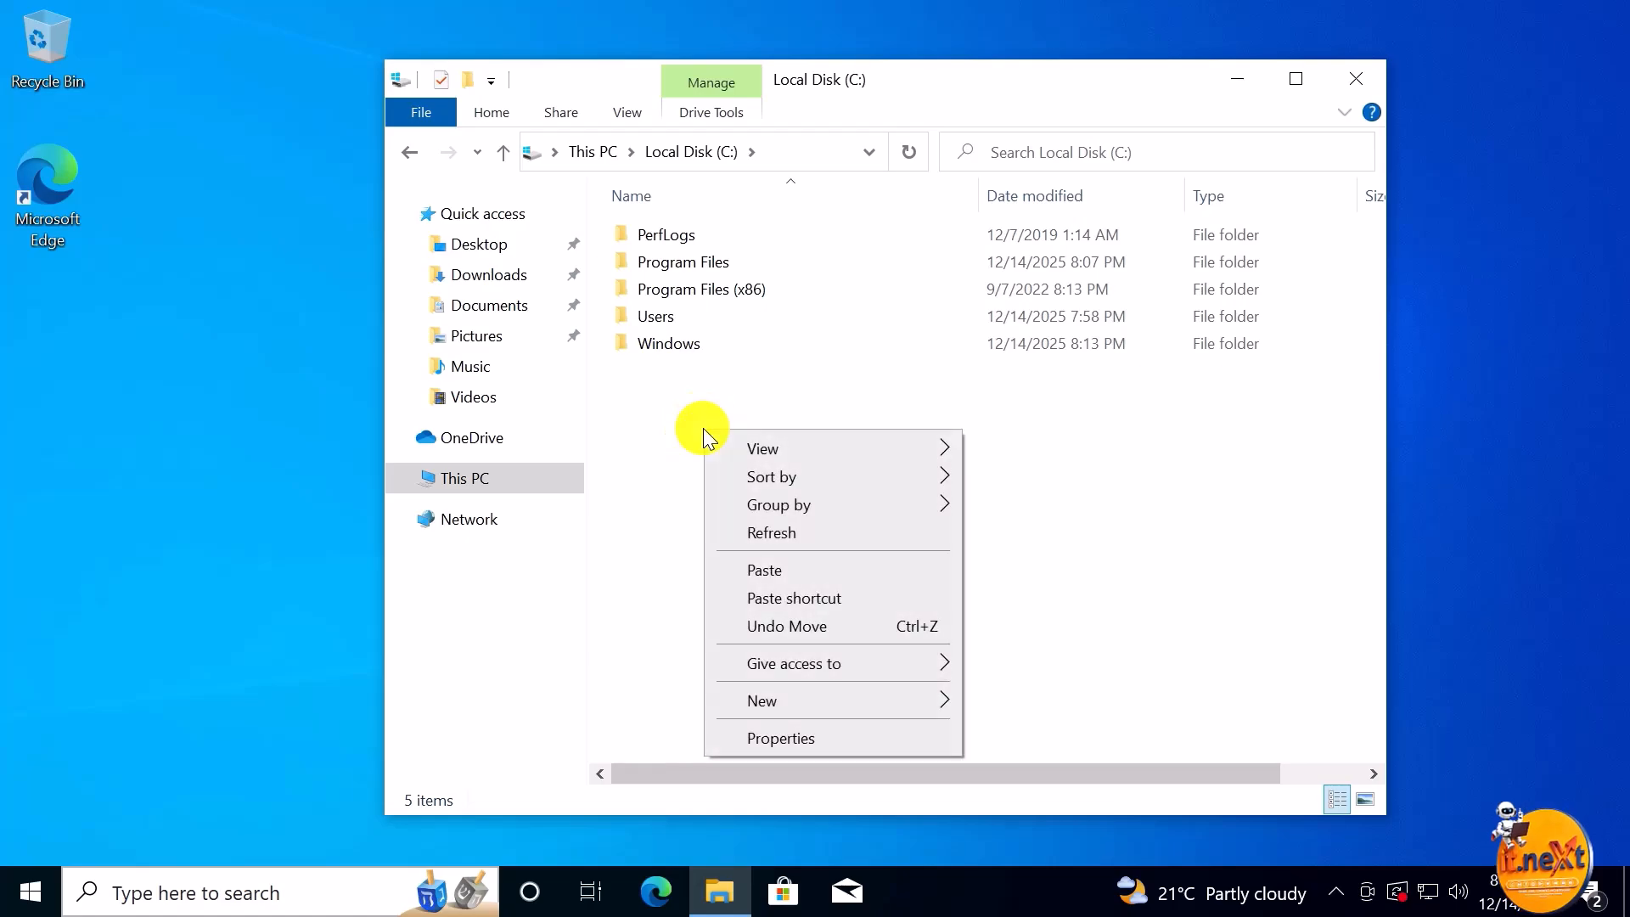
pyautogui.moveTo(848, 702)
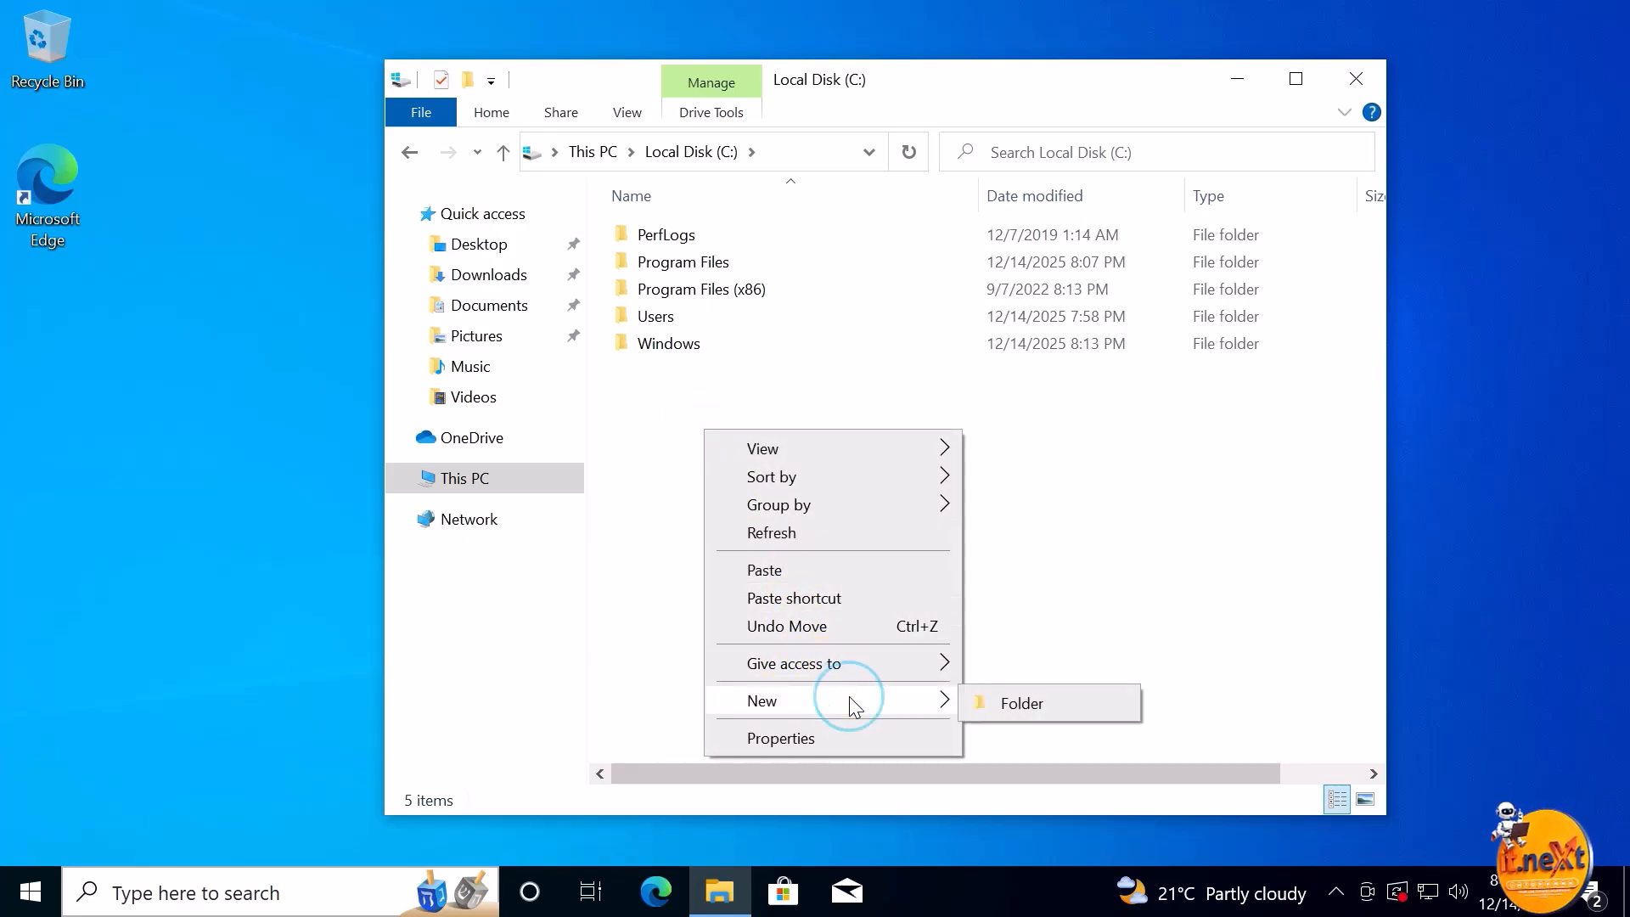
pyautogui.click(998, 703)
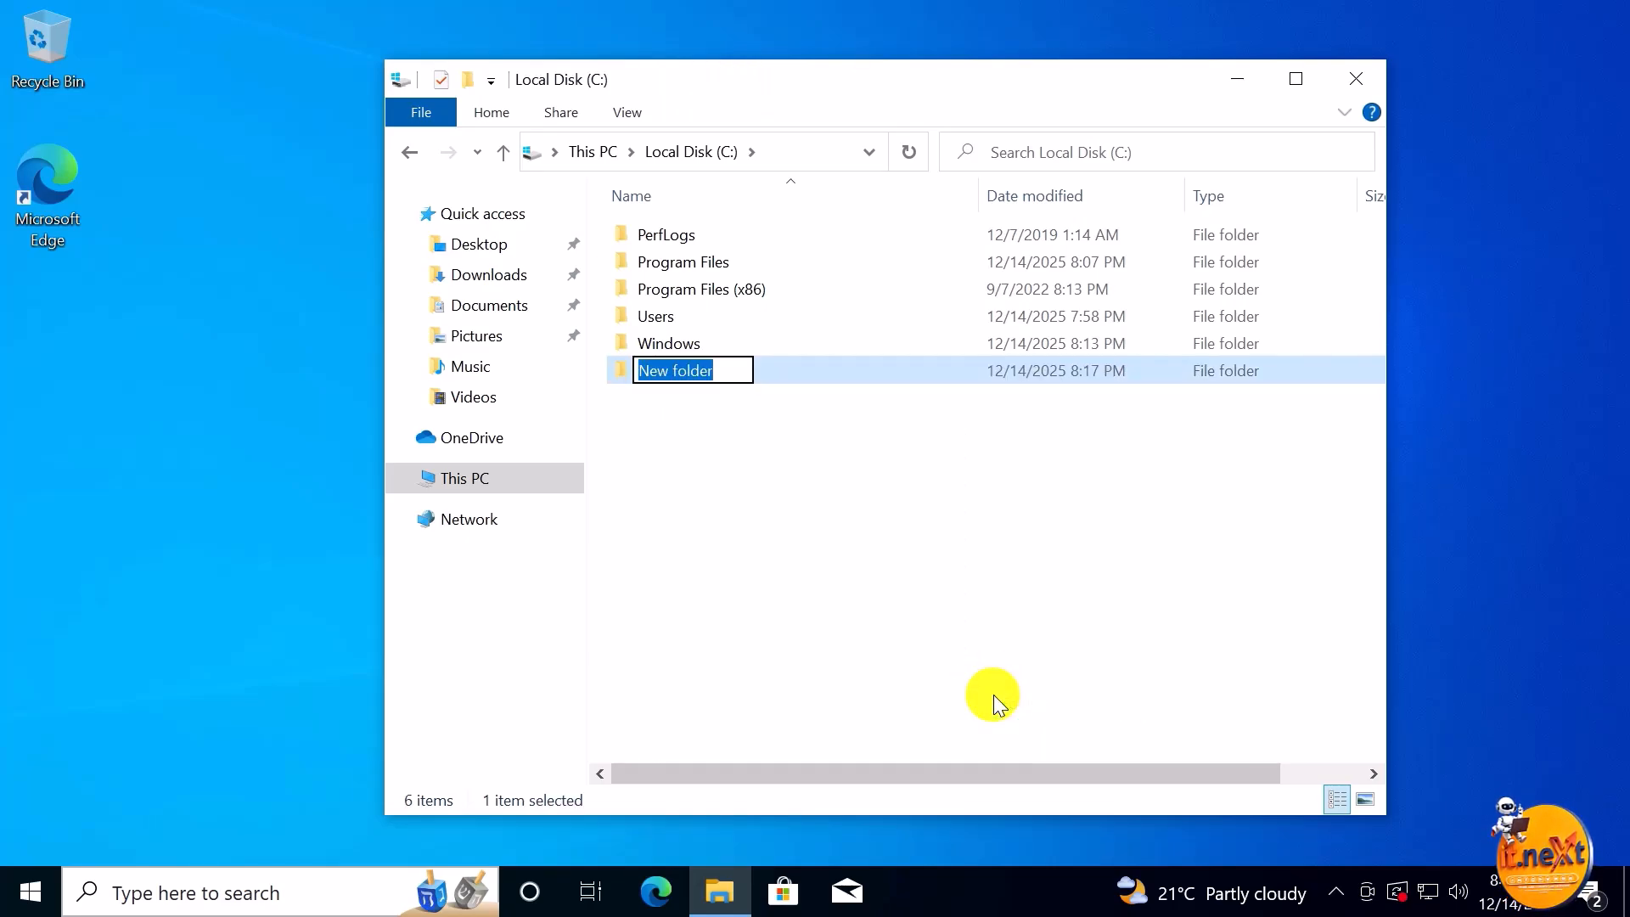
pyautogui.write('wind')
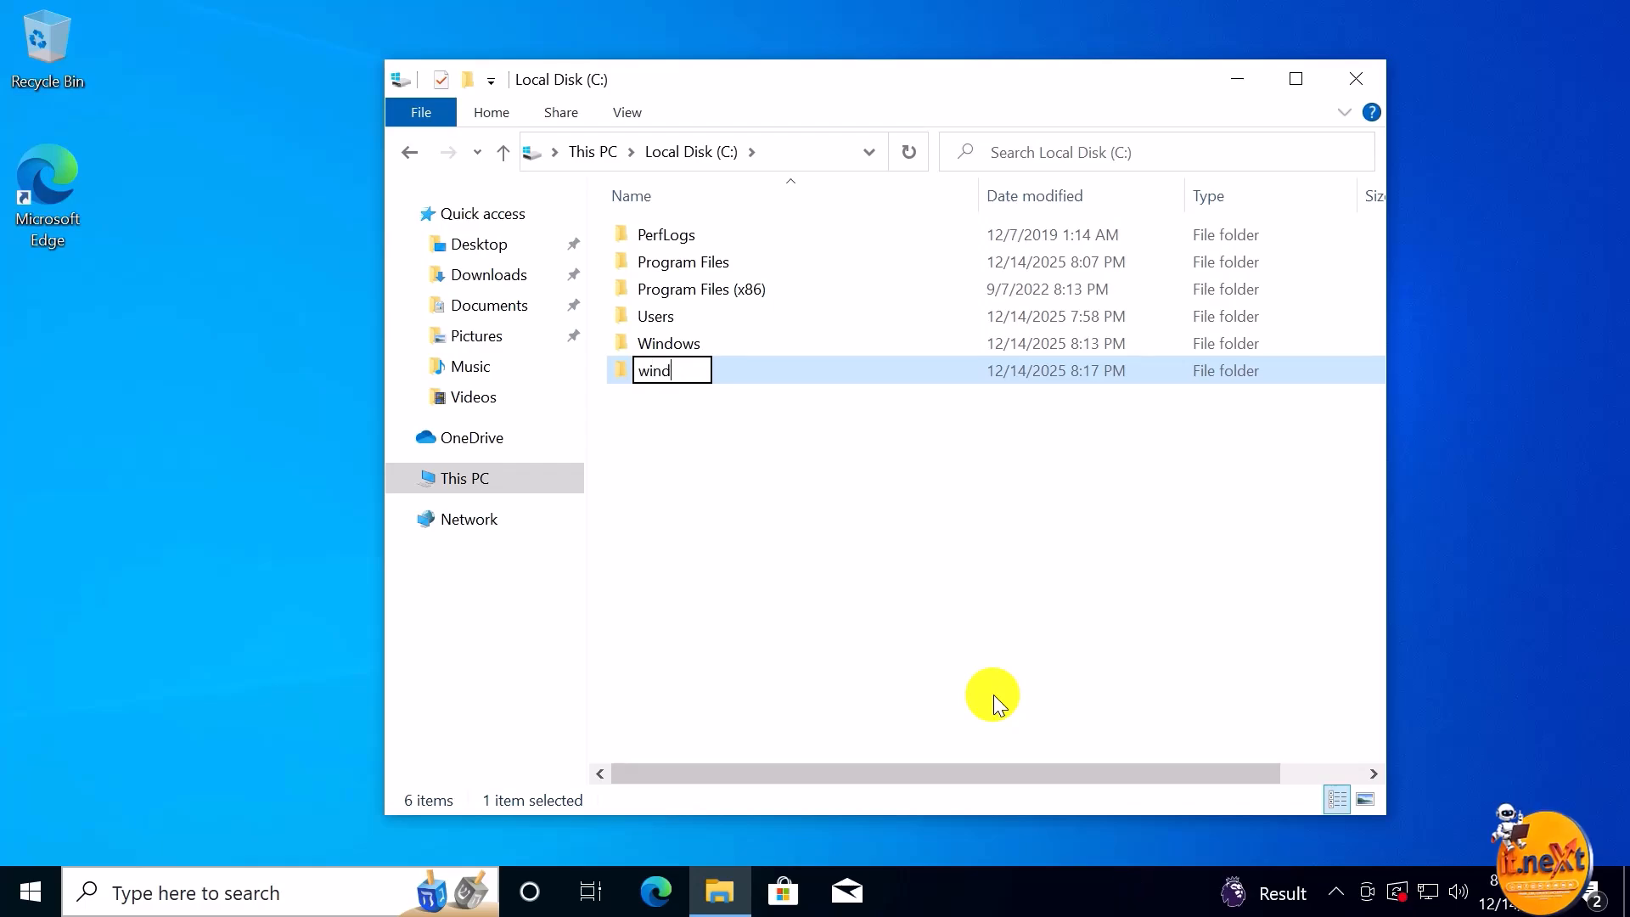
pyautogui.write('ows 11')
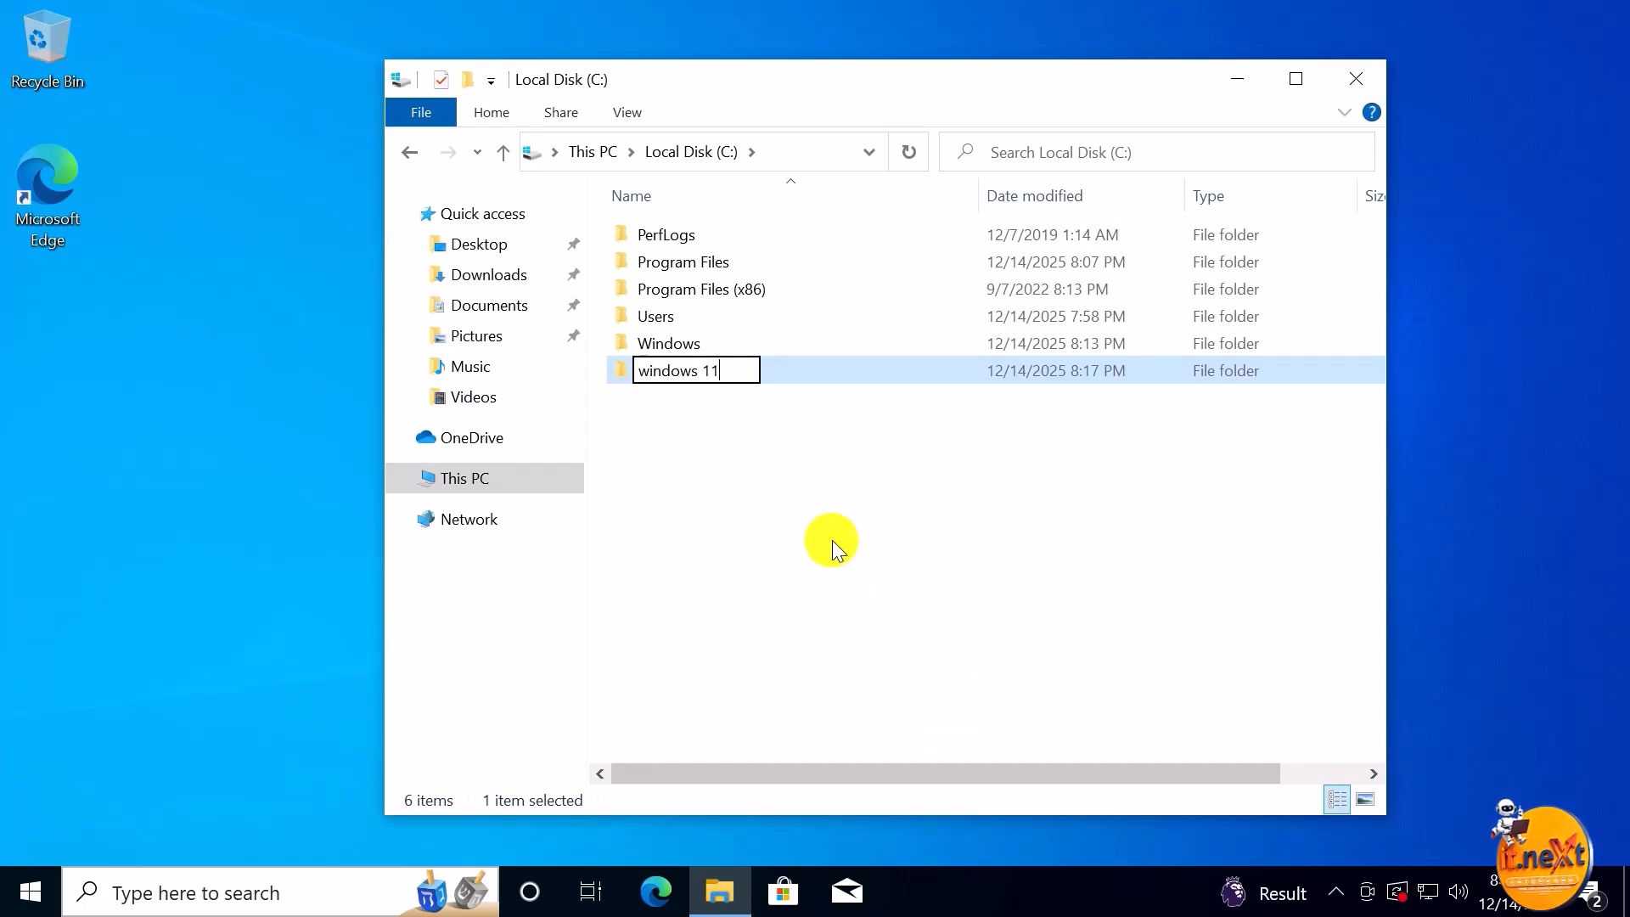
pyautogui.doubleClick(713, 371)
pyautogui.press('BackSpace')
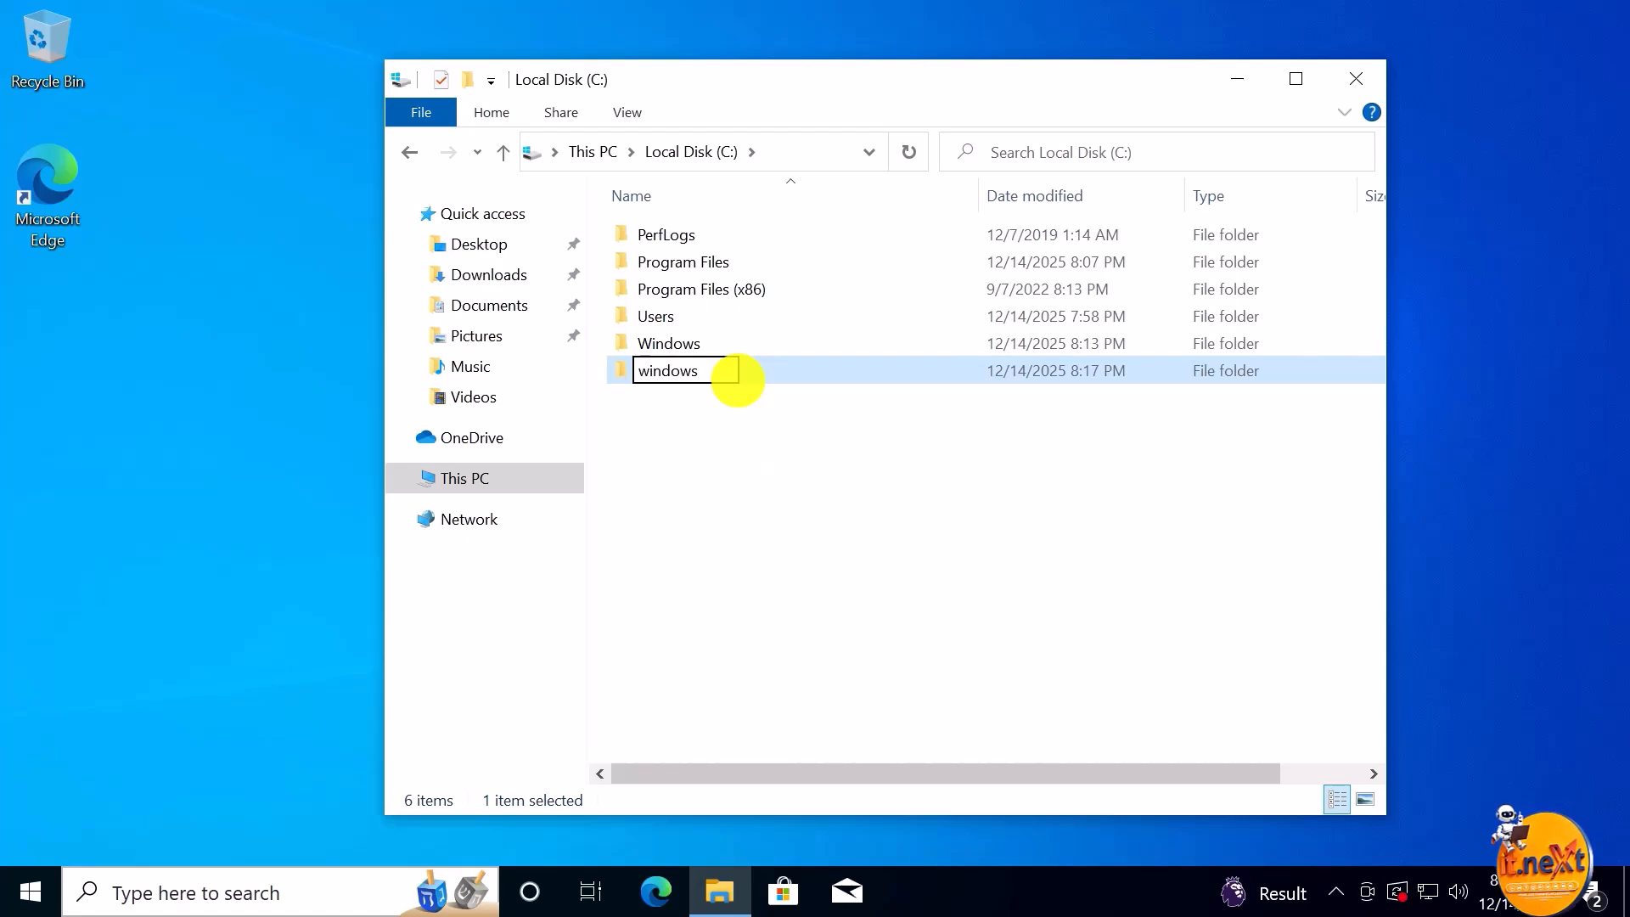
pyautogui.write('11')
pyautogui.click(736, 450)
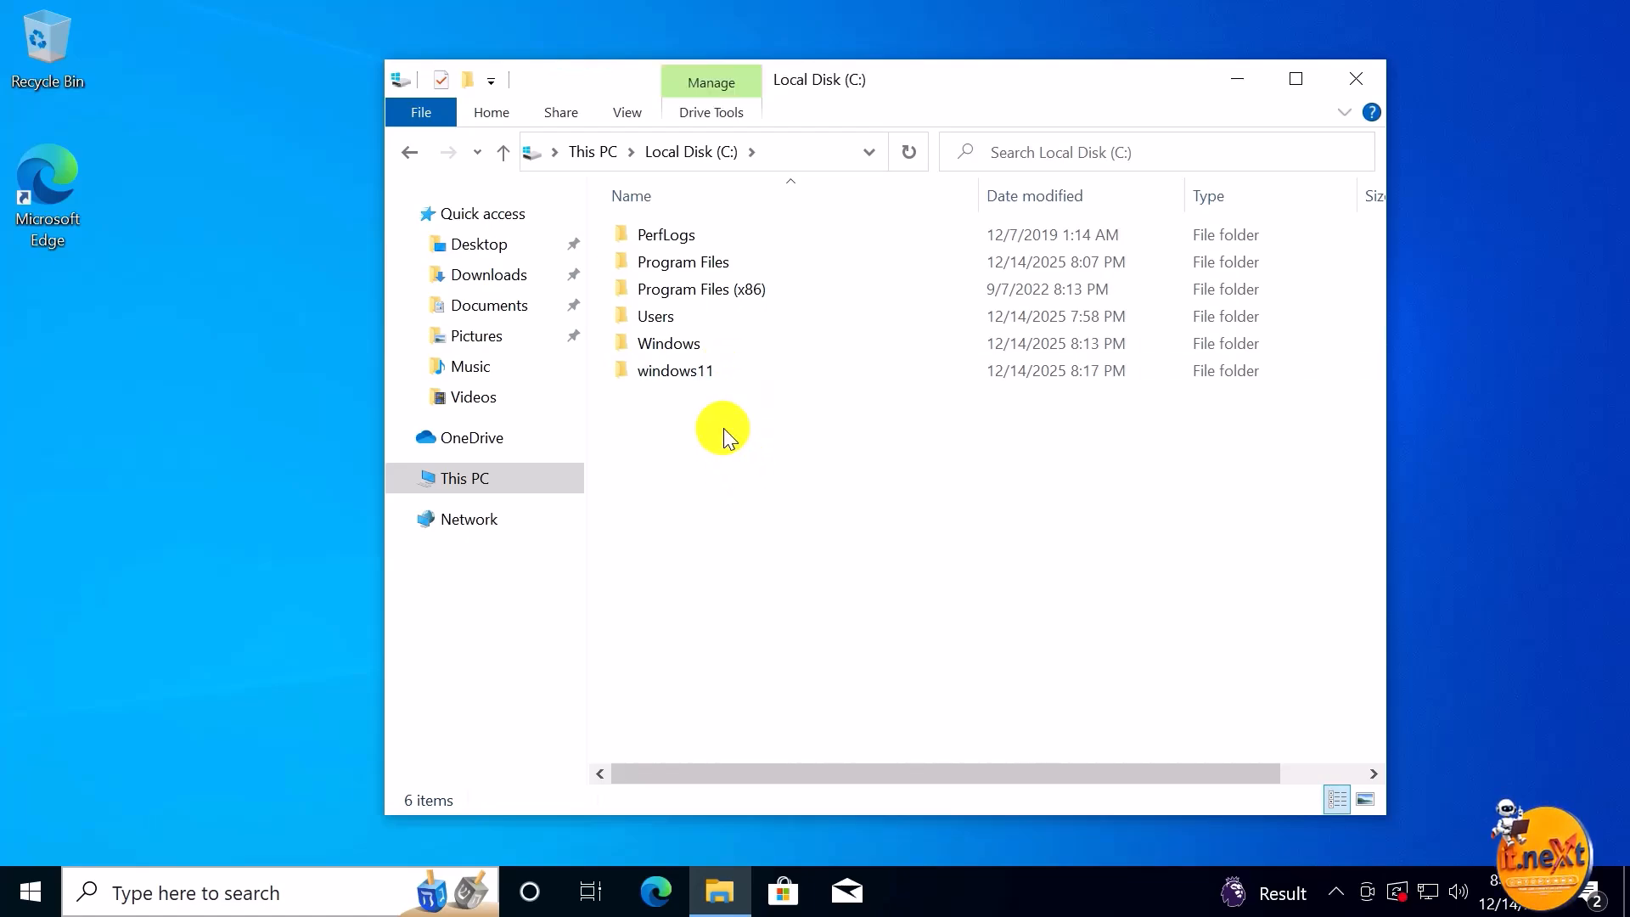
# - Paste the copied setup files into the windows11 folder and copy the folder's address
pyautogui.doubleClick(693, 360)
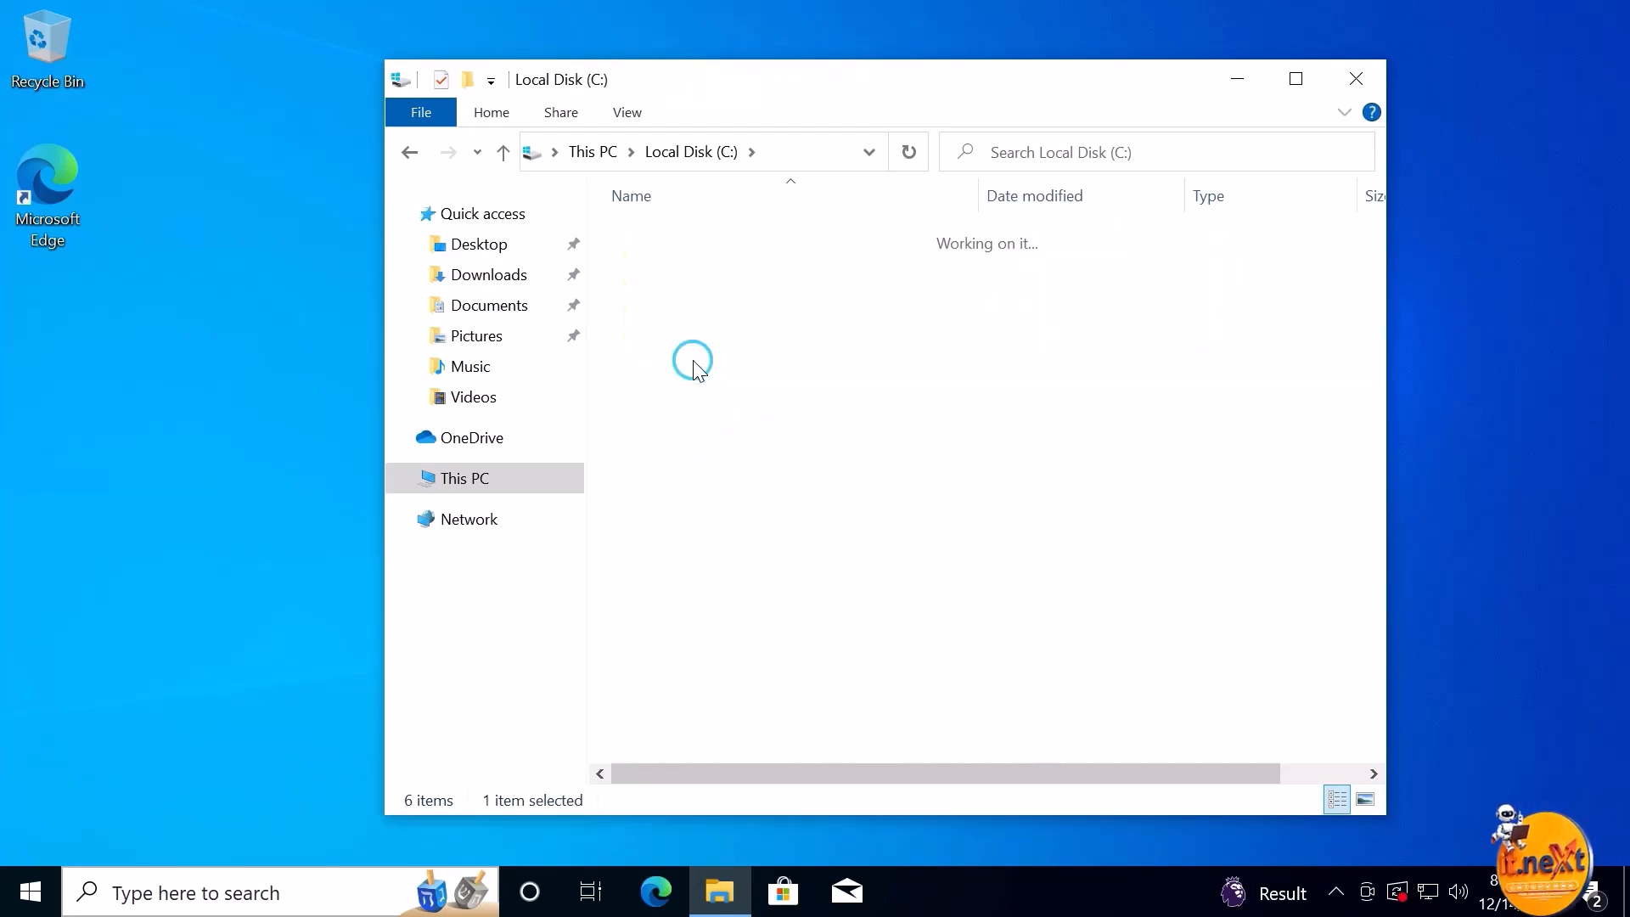
pyautogui.rightClick(717, 309)
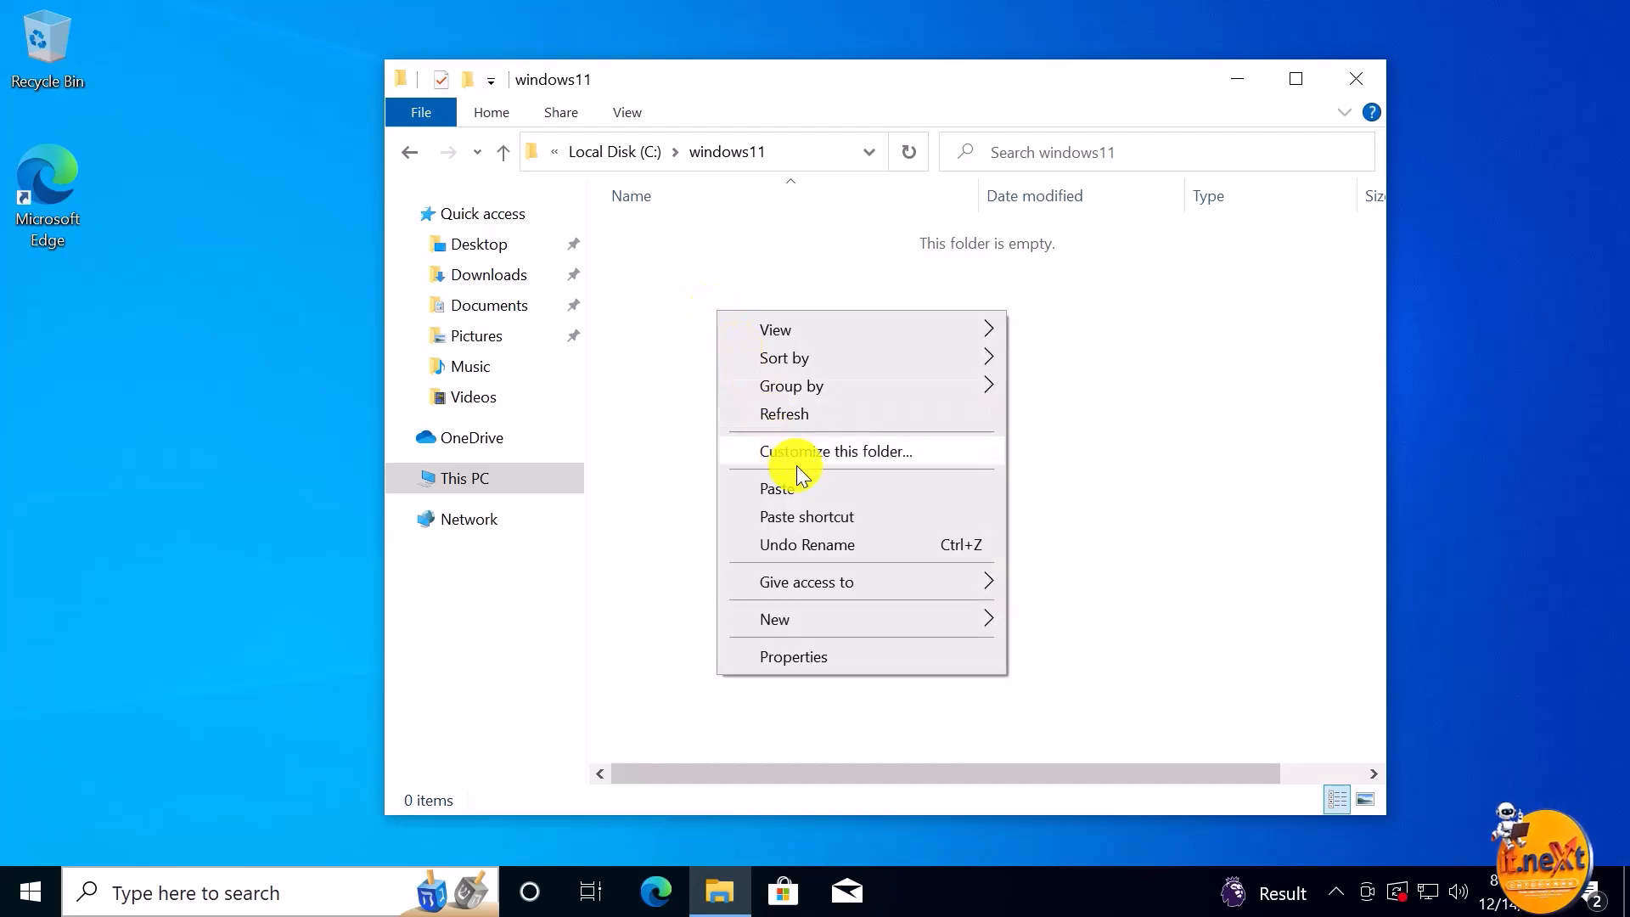
pyautogui.click(805, 491)
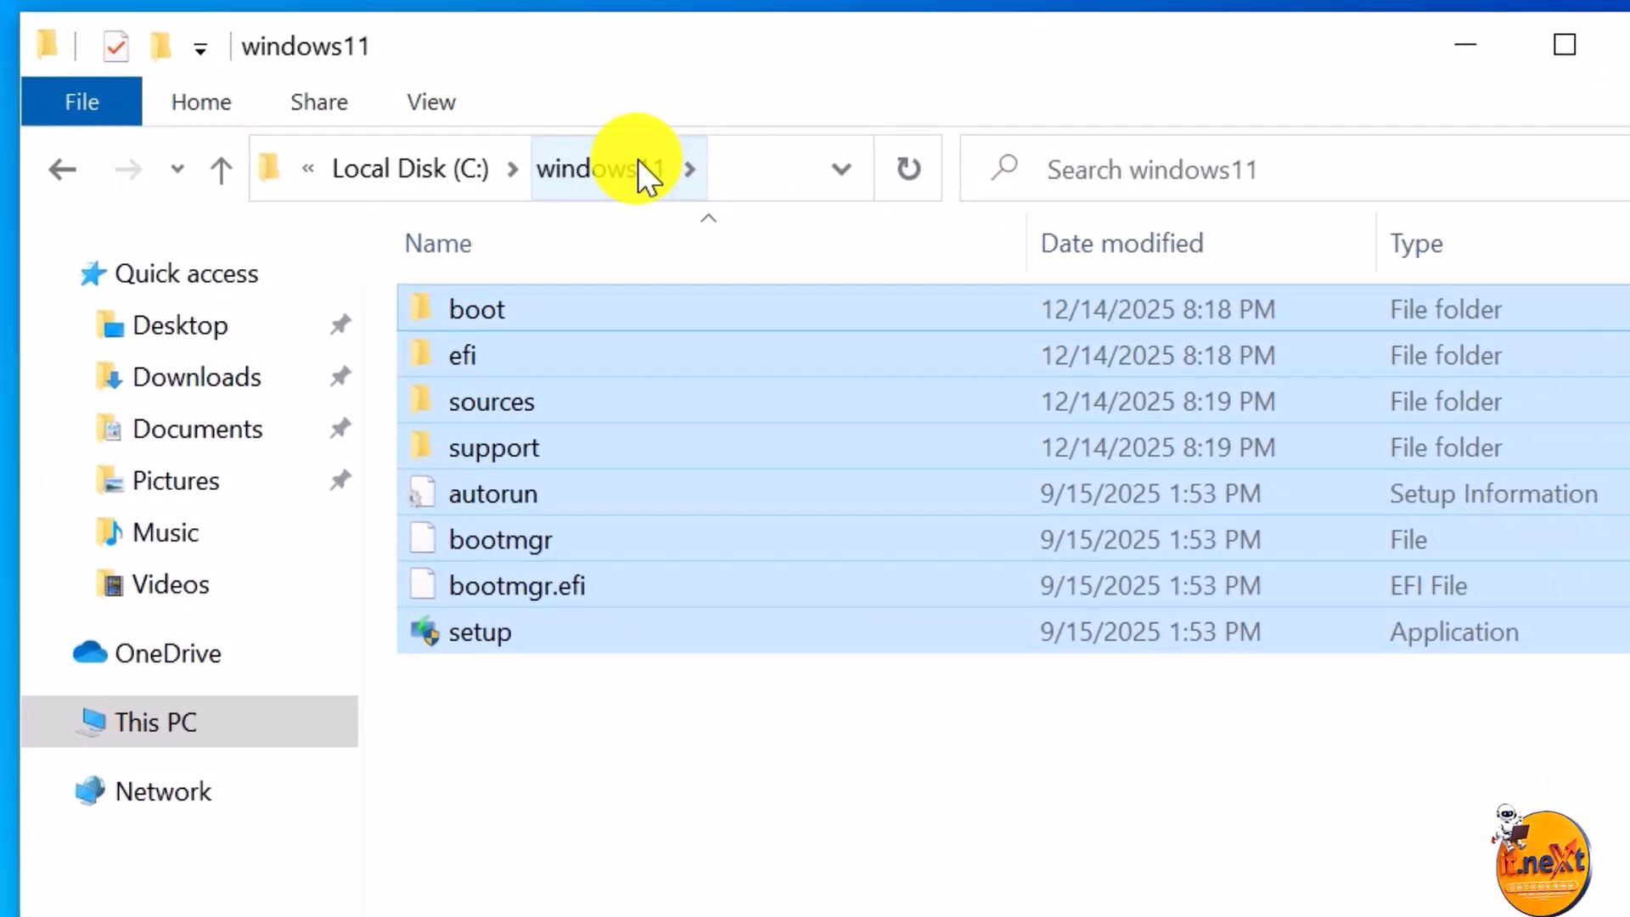
pyautogui.rightClick(638, 159)
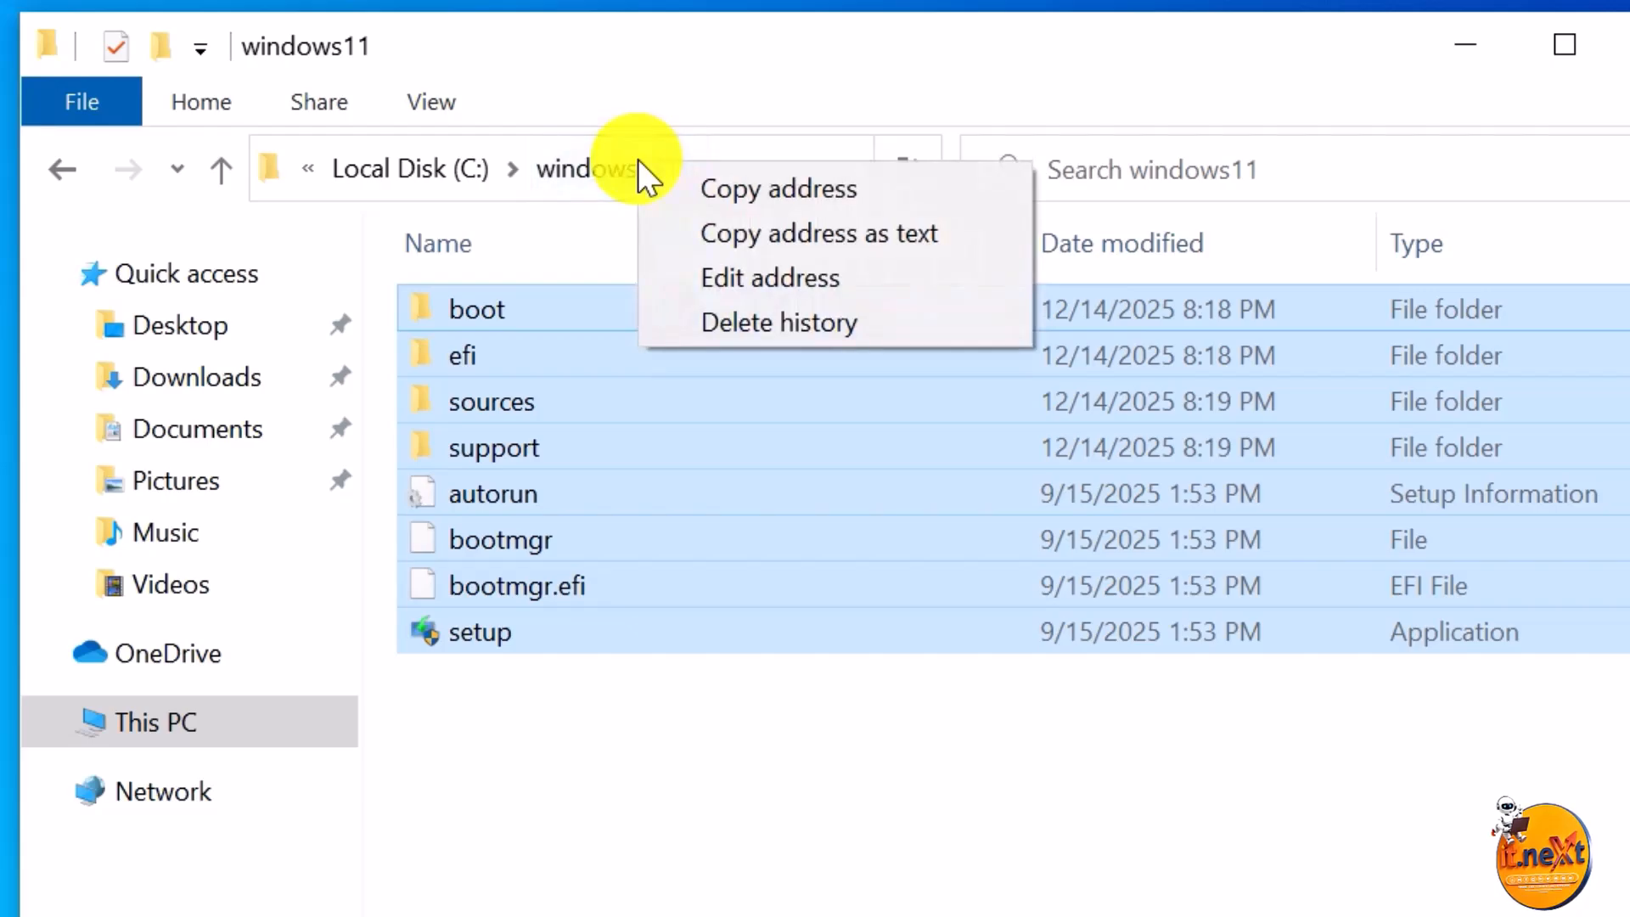
pyautogui.click(804, 185)
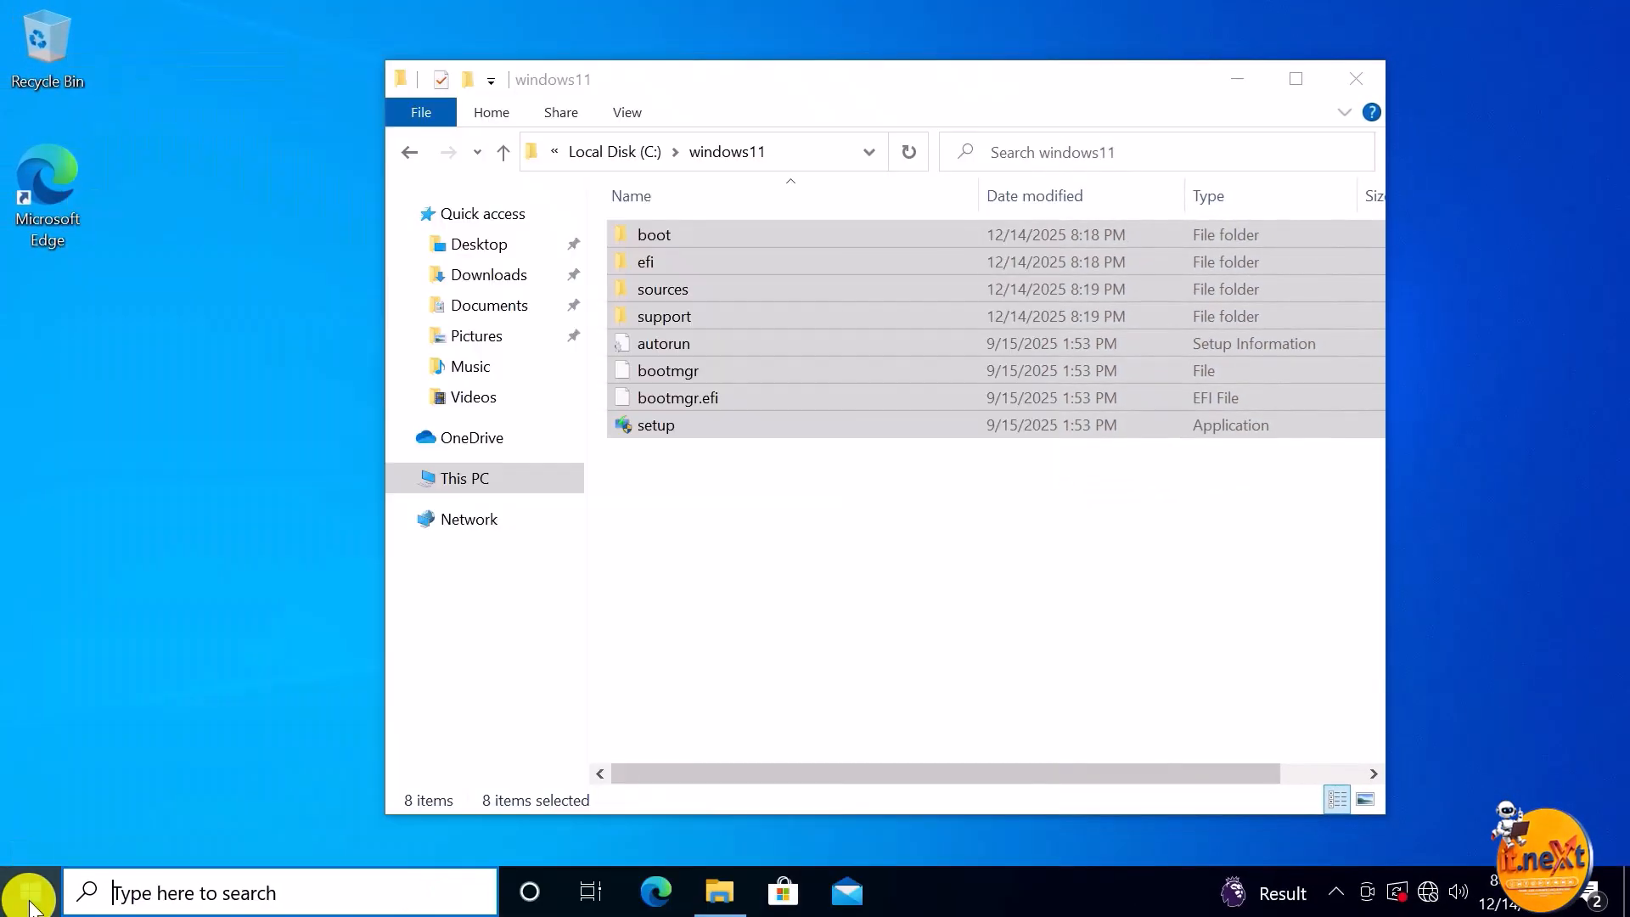
# - Find Command Prompt by searching for cmd, run it as administrator and allow it to make changes to the device
pyautogui.click(22, 892)
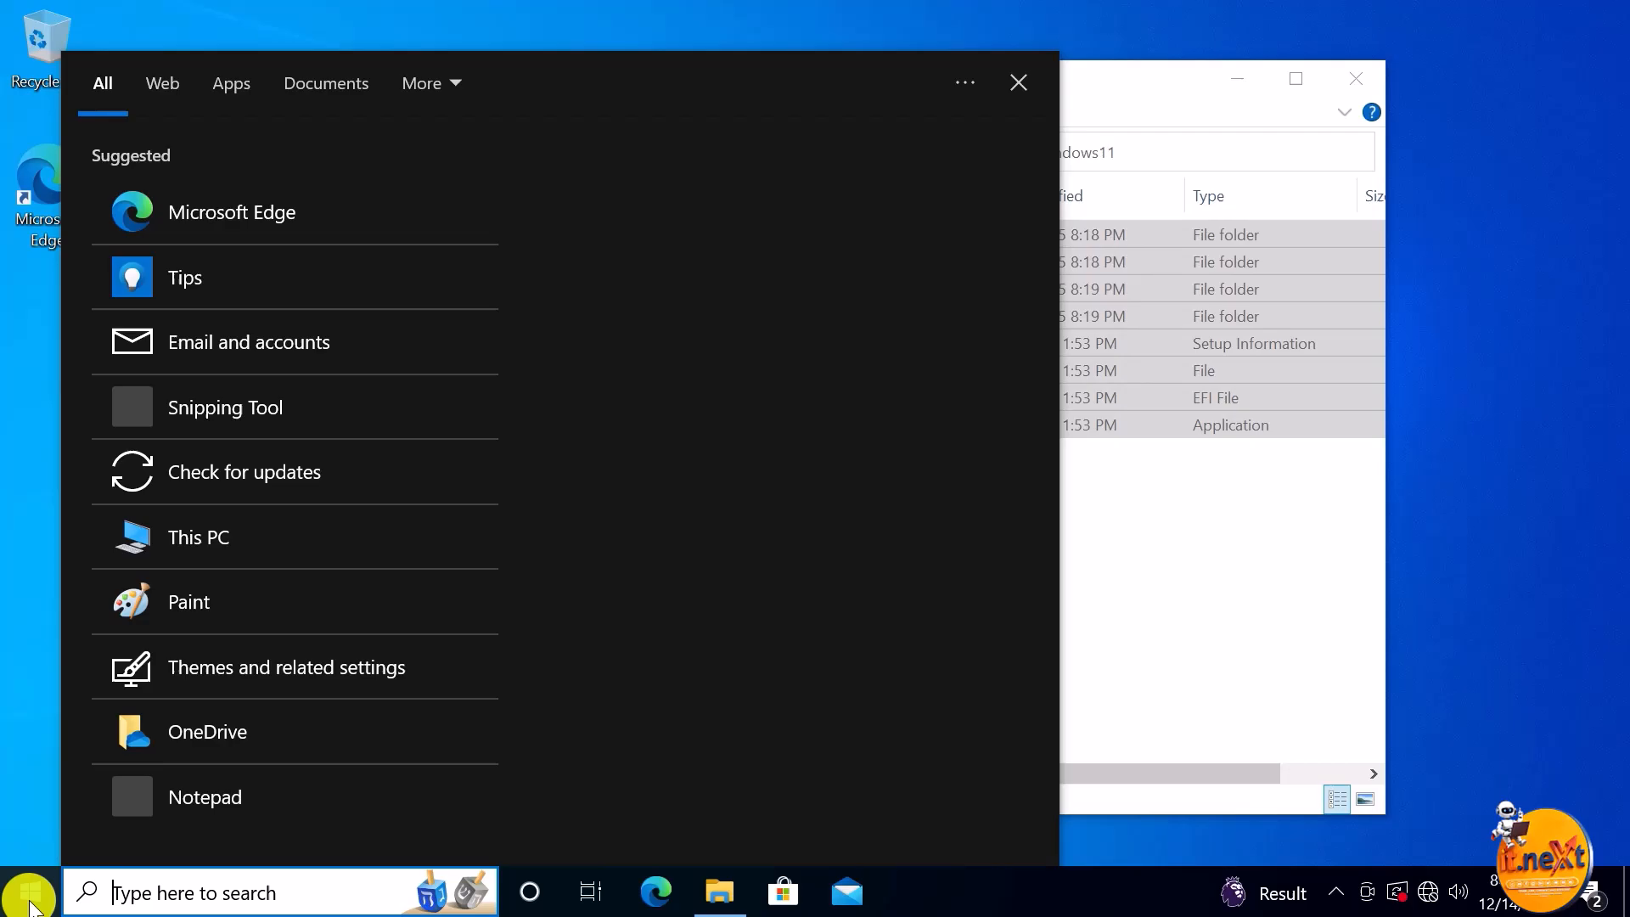
pyautogui.write('cmd')
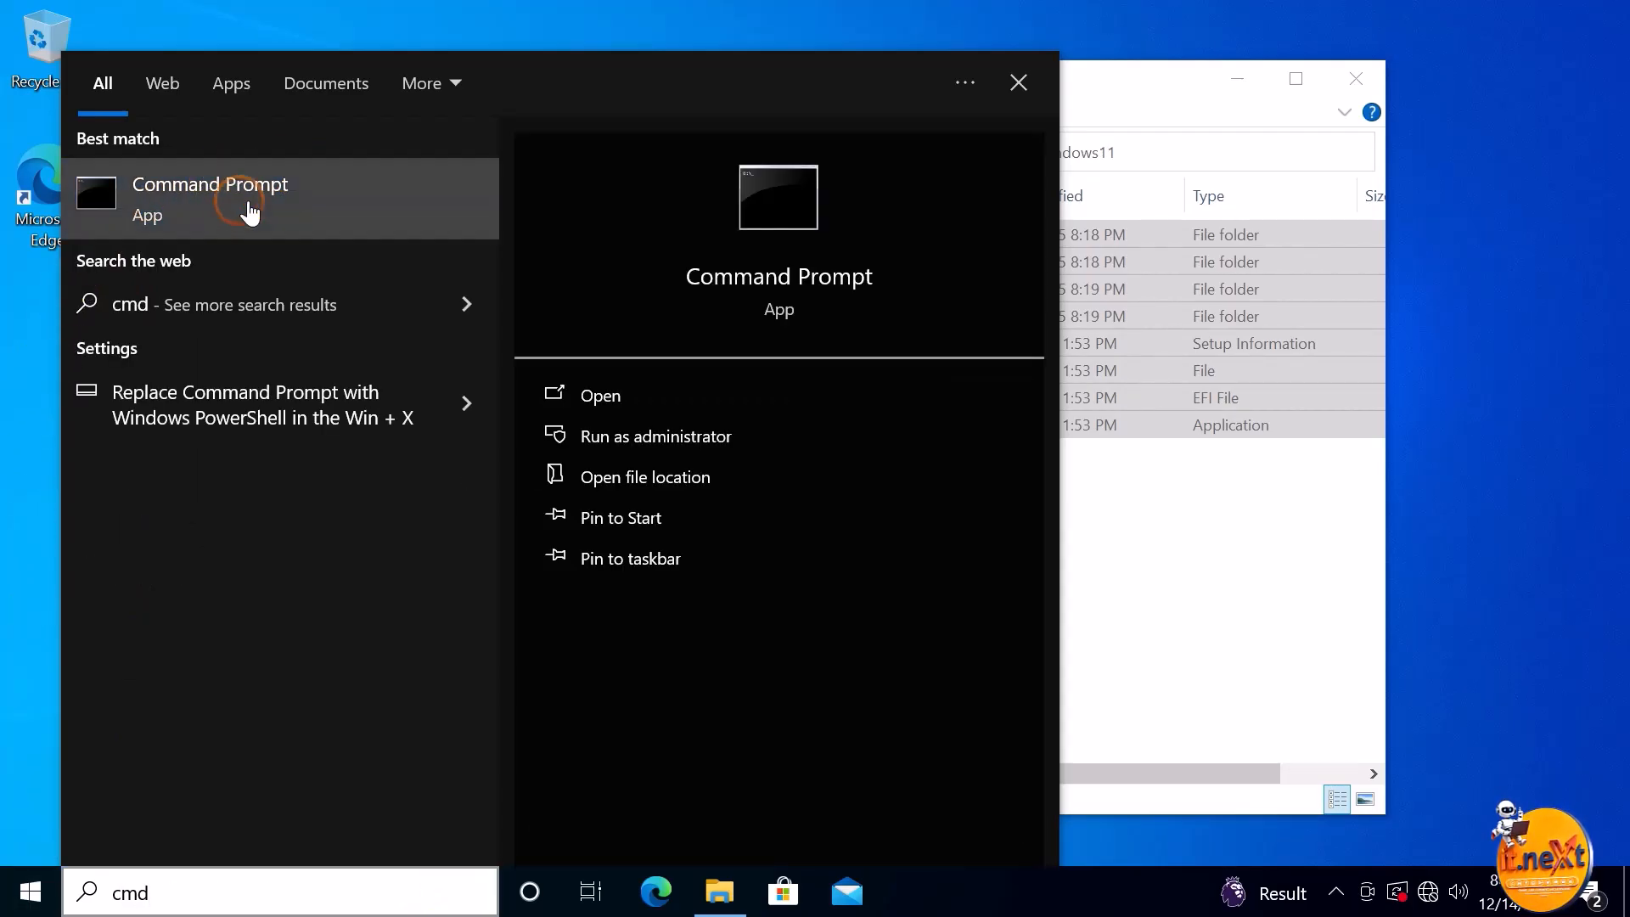
pyautogui.rightClick(248, 208)
pyautogui.click(329, 245)
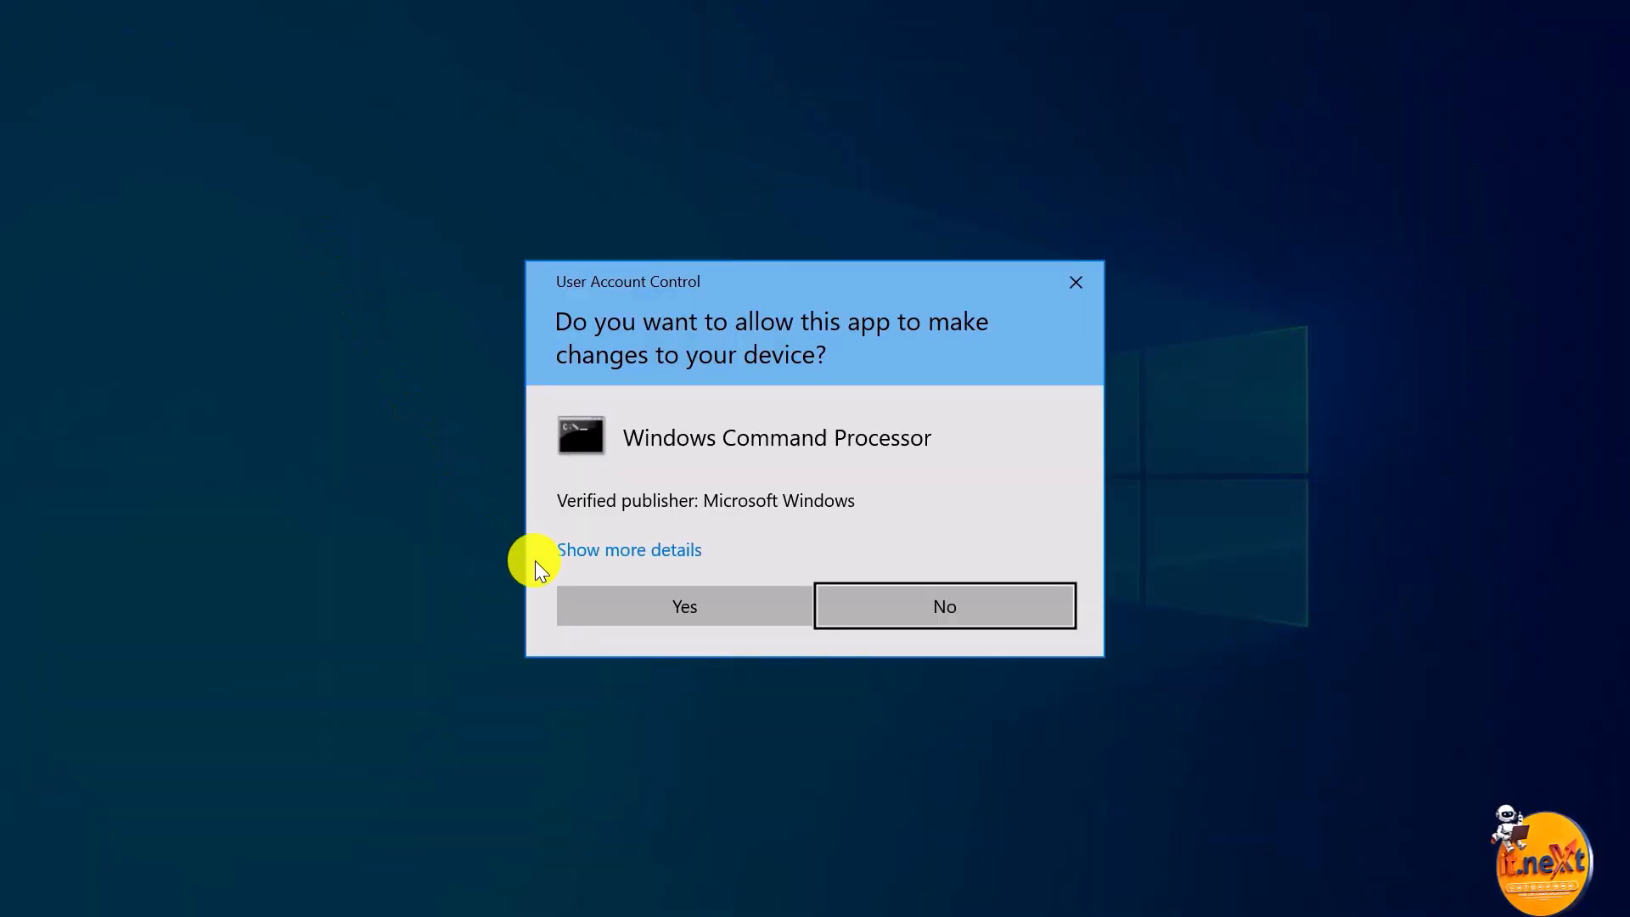
pyautogui.click(671, 605)
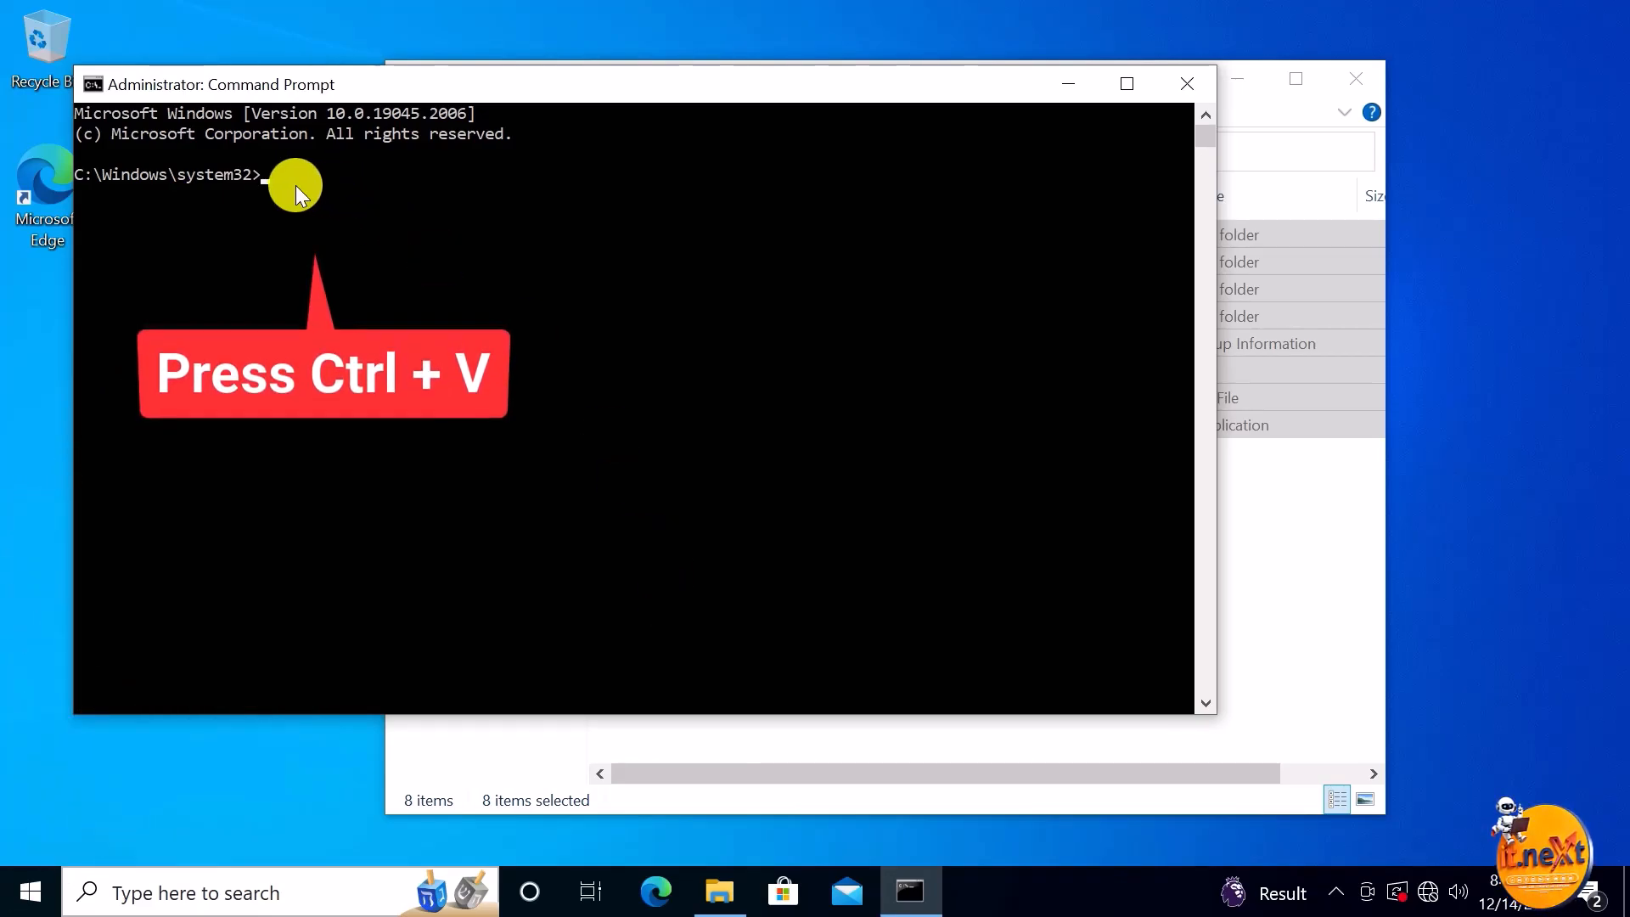
# - Run the command C:\windows11\setup.exe /product server, using the copied folder path
pyautogui.hotkey('ctrl', 'v')
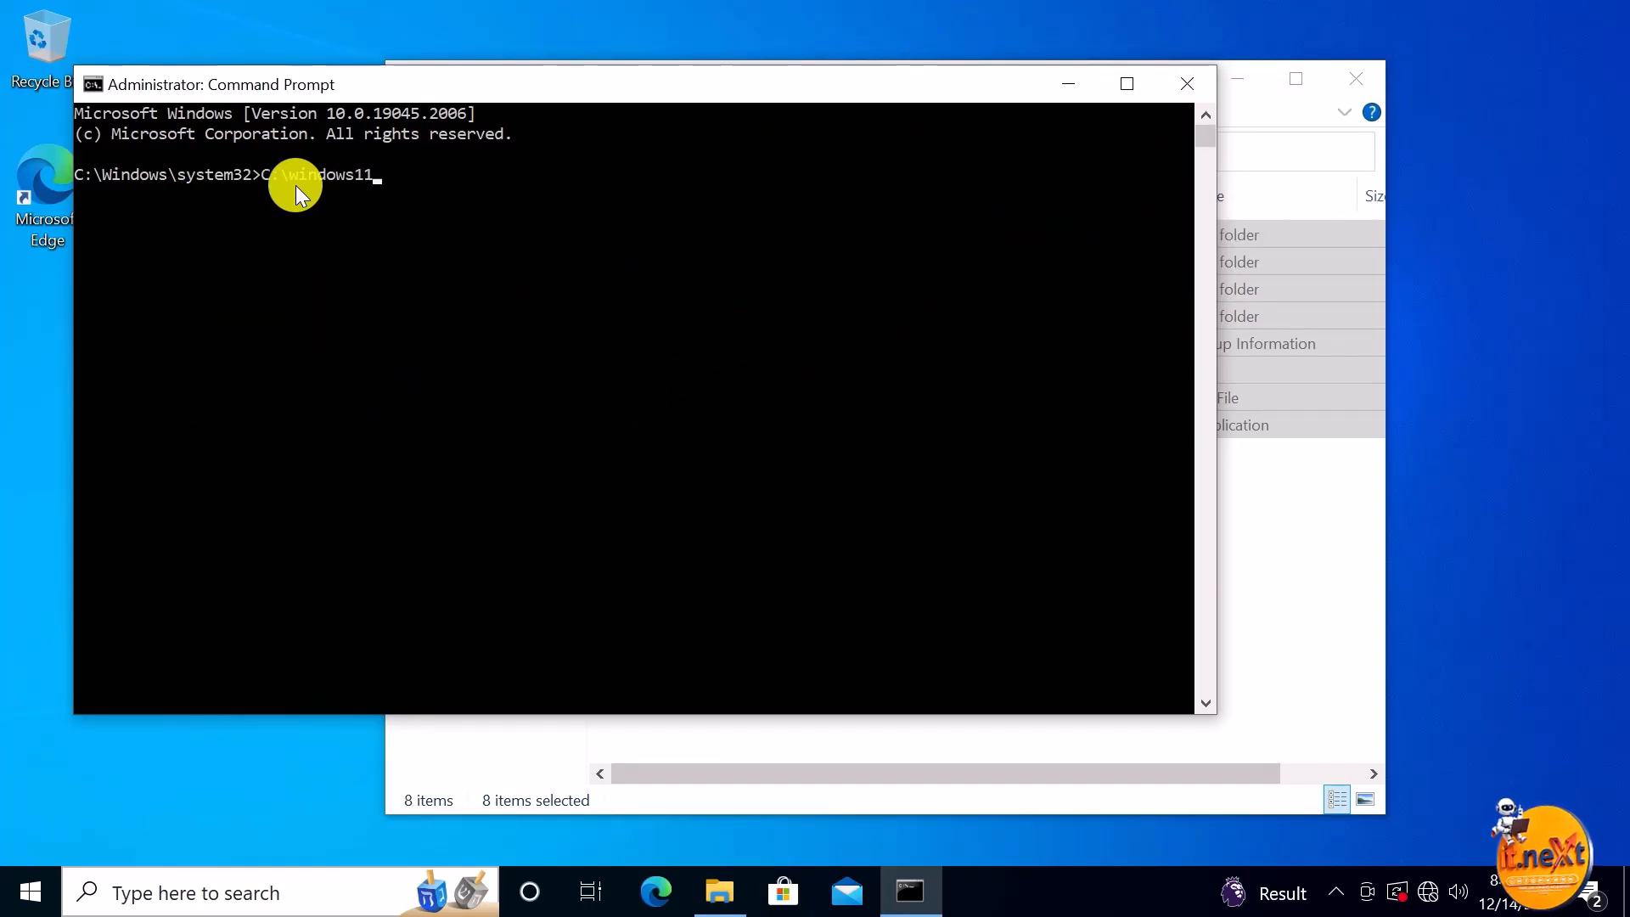
pyautogui.write('\\setup.ex')
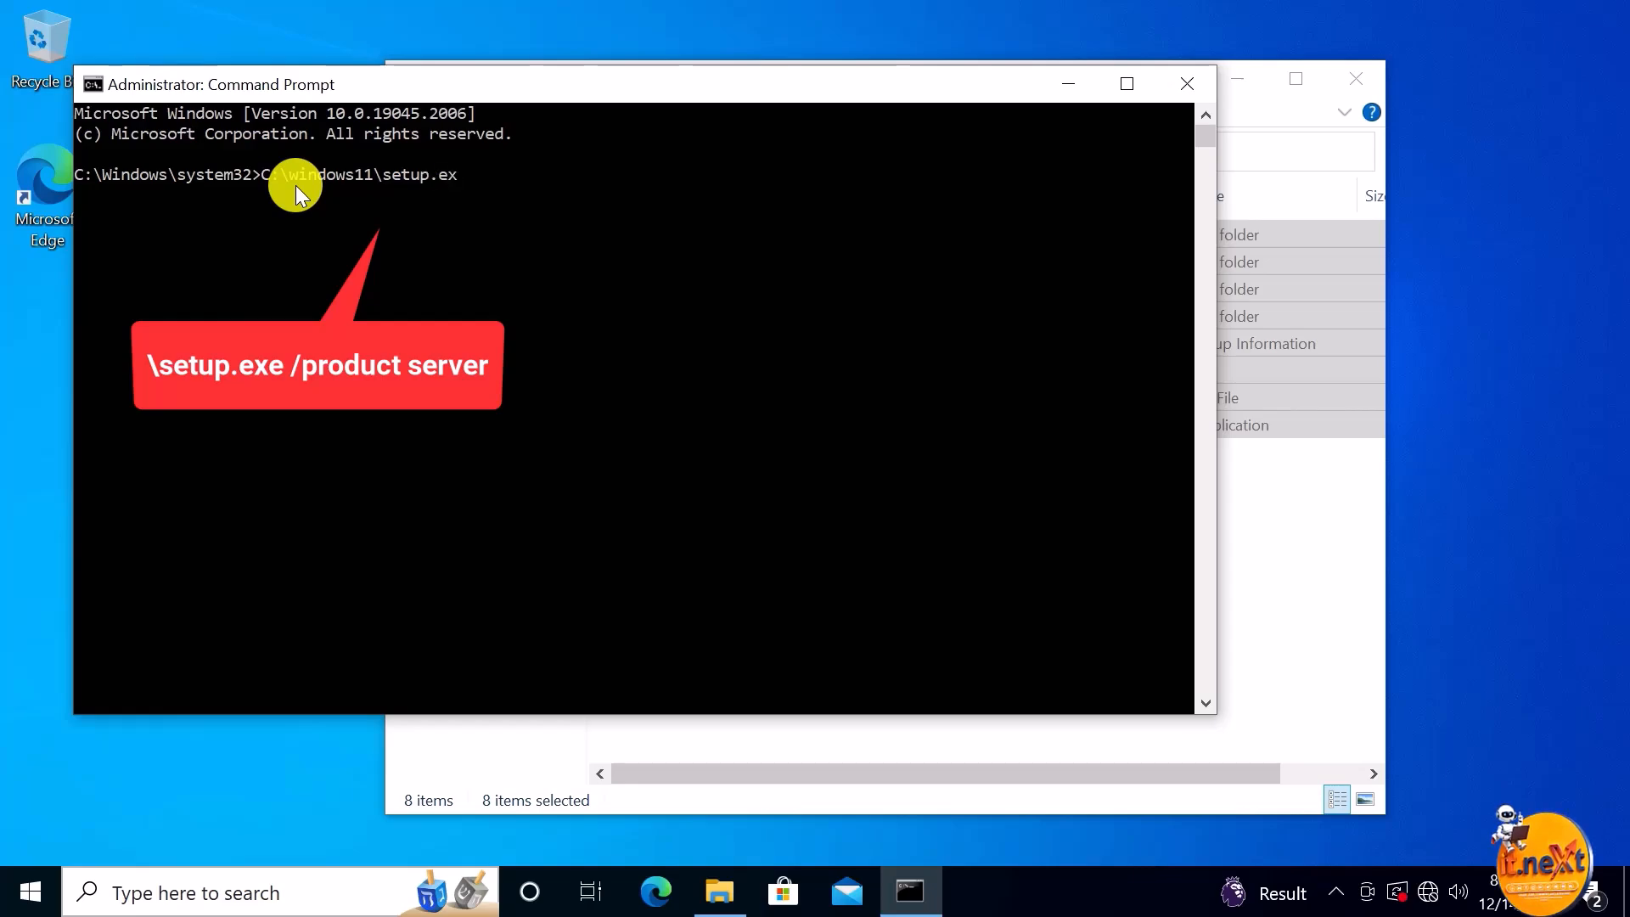
pyautogui.write('e /')
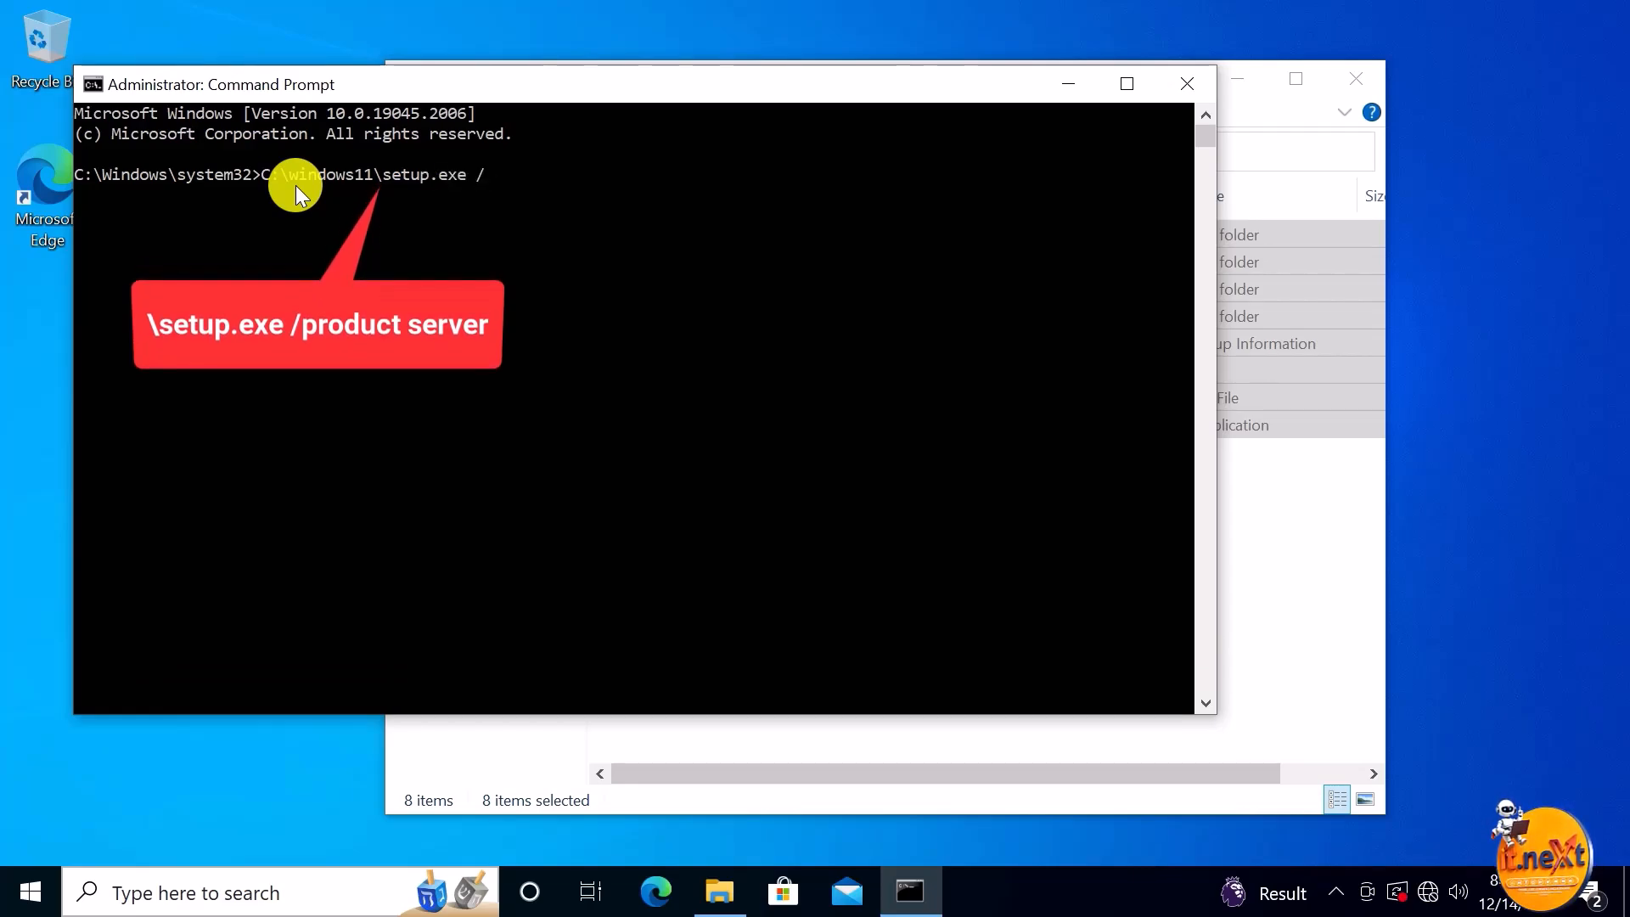
pyautogui.write('product')
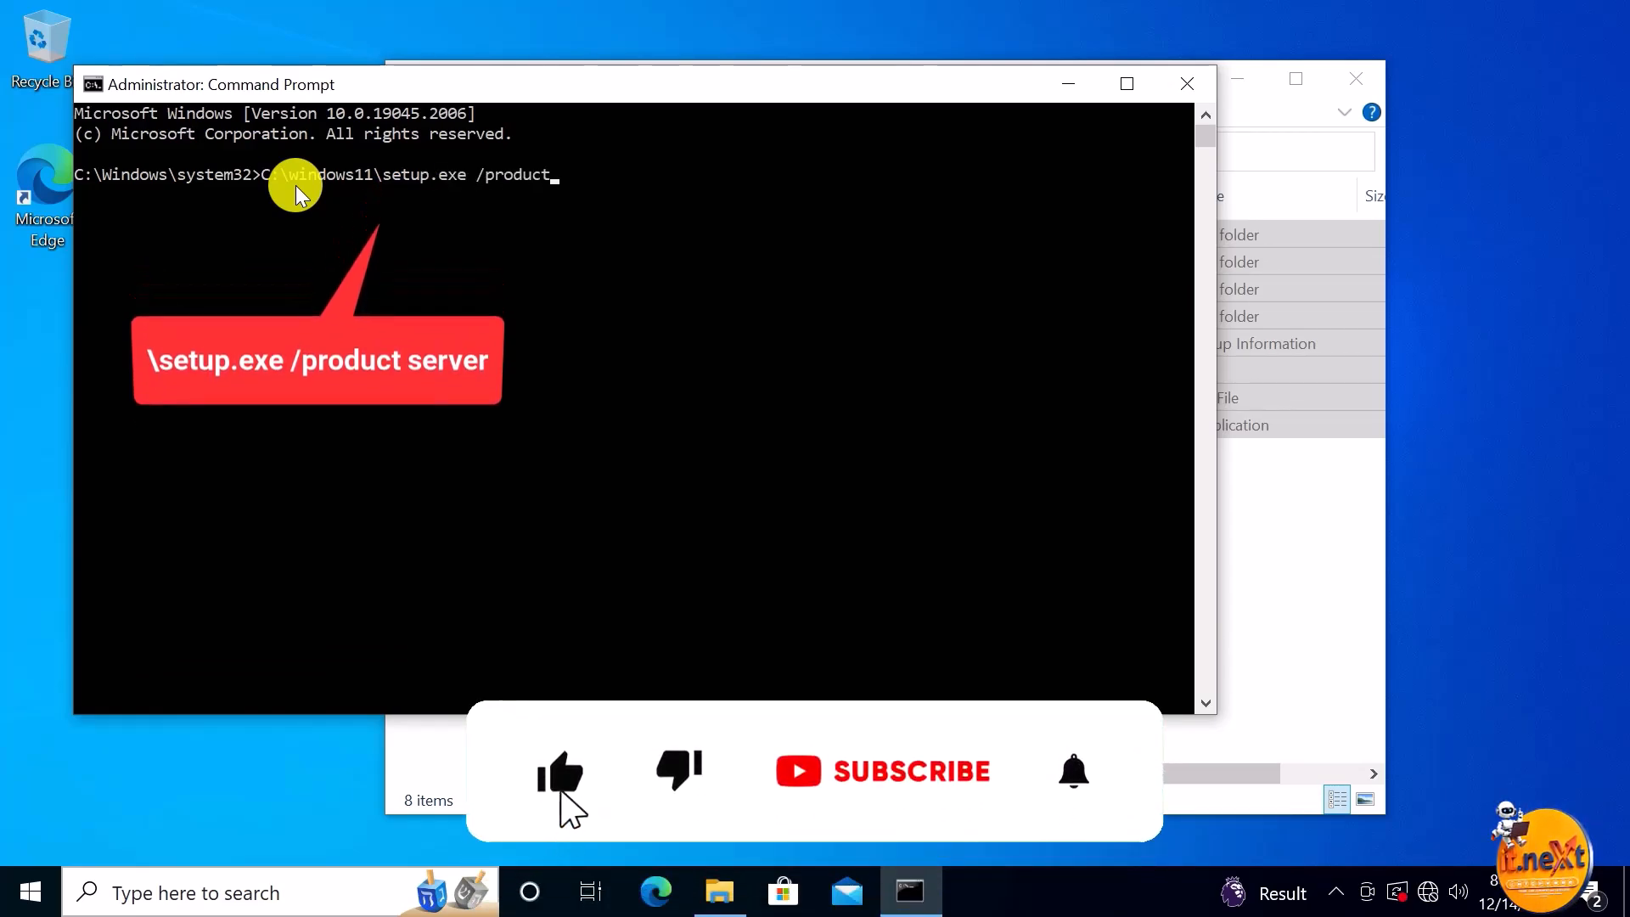
pyautogui.write(' server')
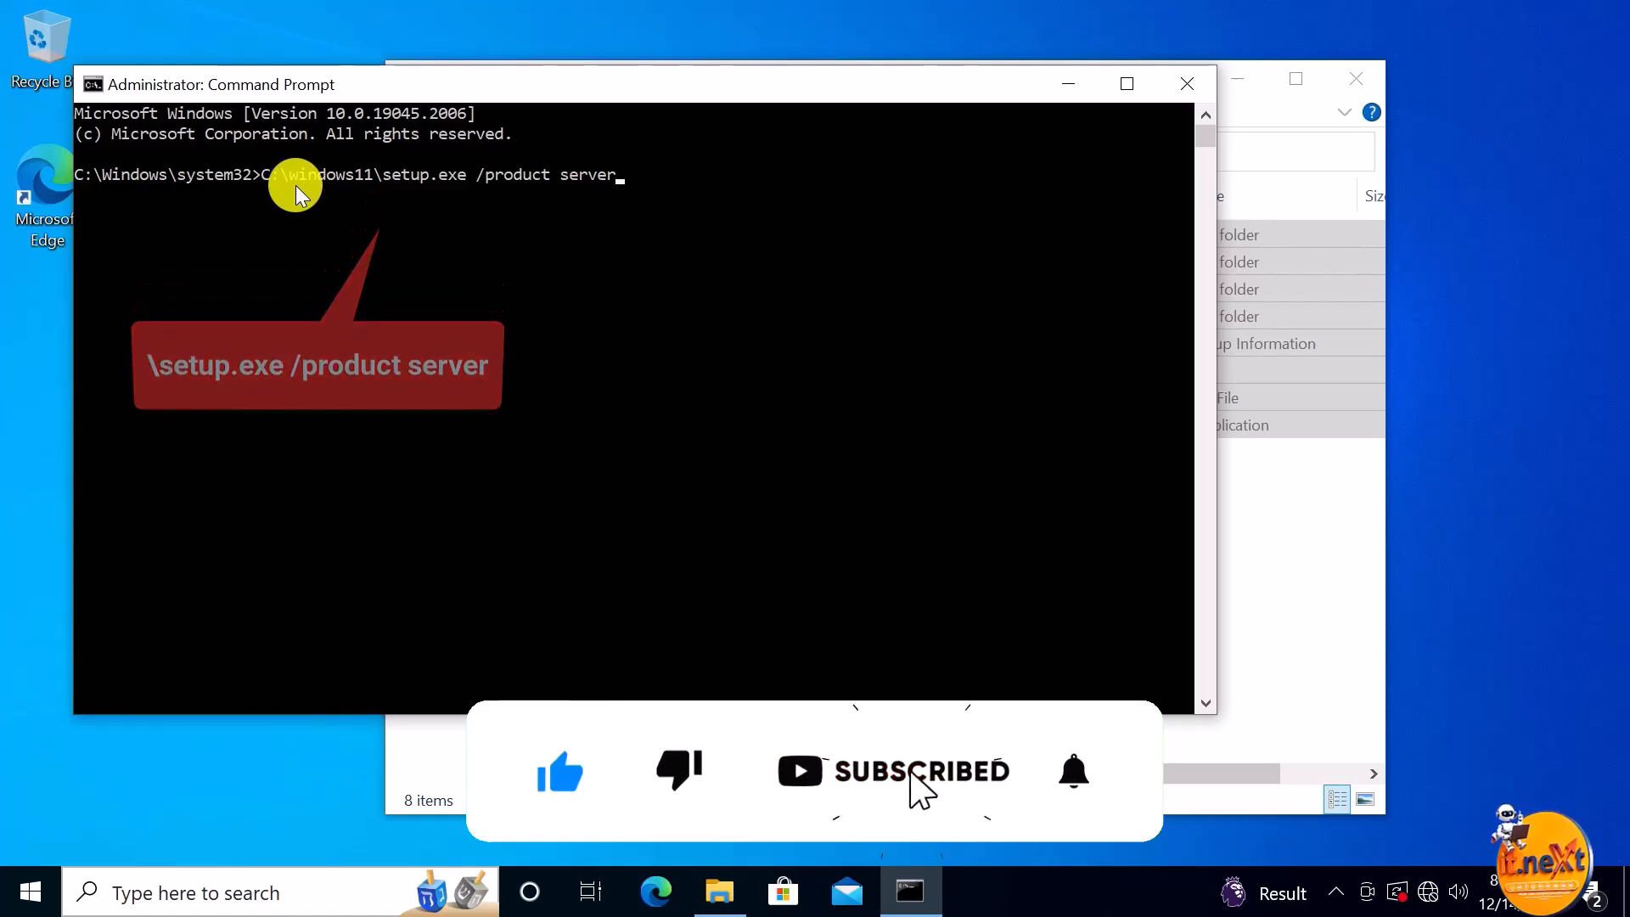
pyautogui.press('Return')
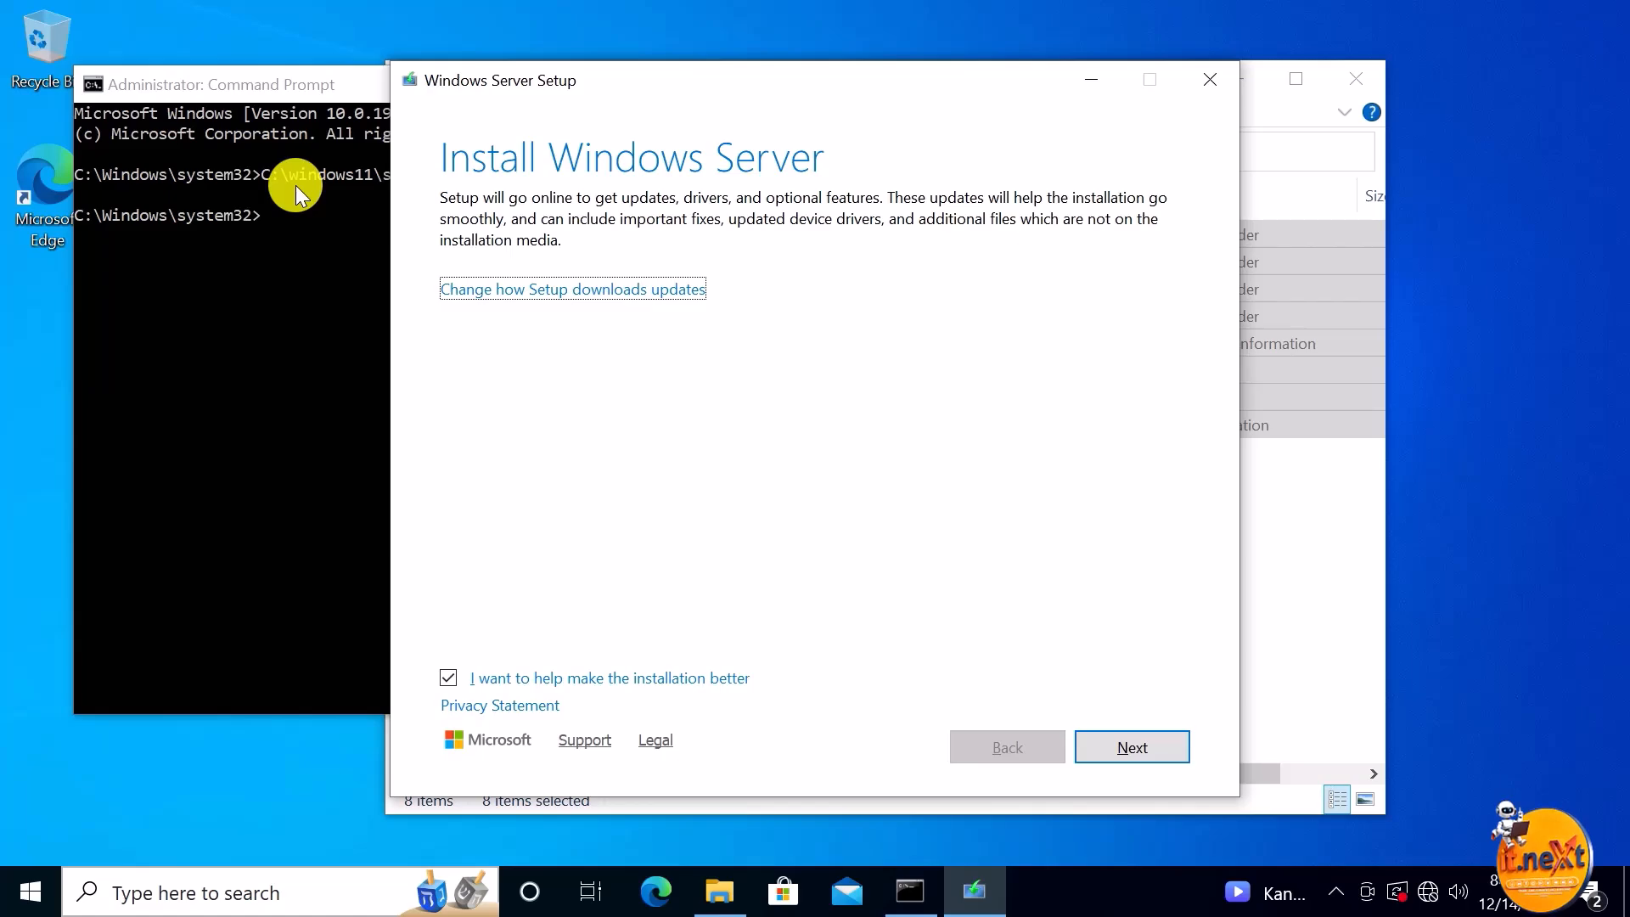
# - In Windows Server Setup, set the updates option to Not right now and accept the license terms
pyautogui.click(581, 287)
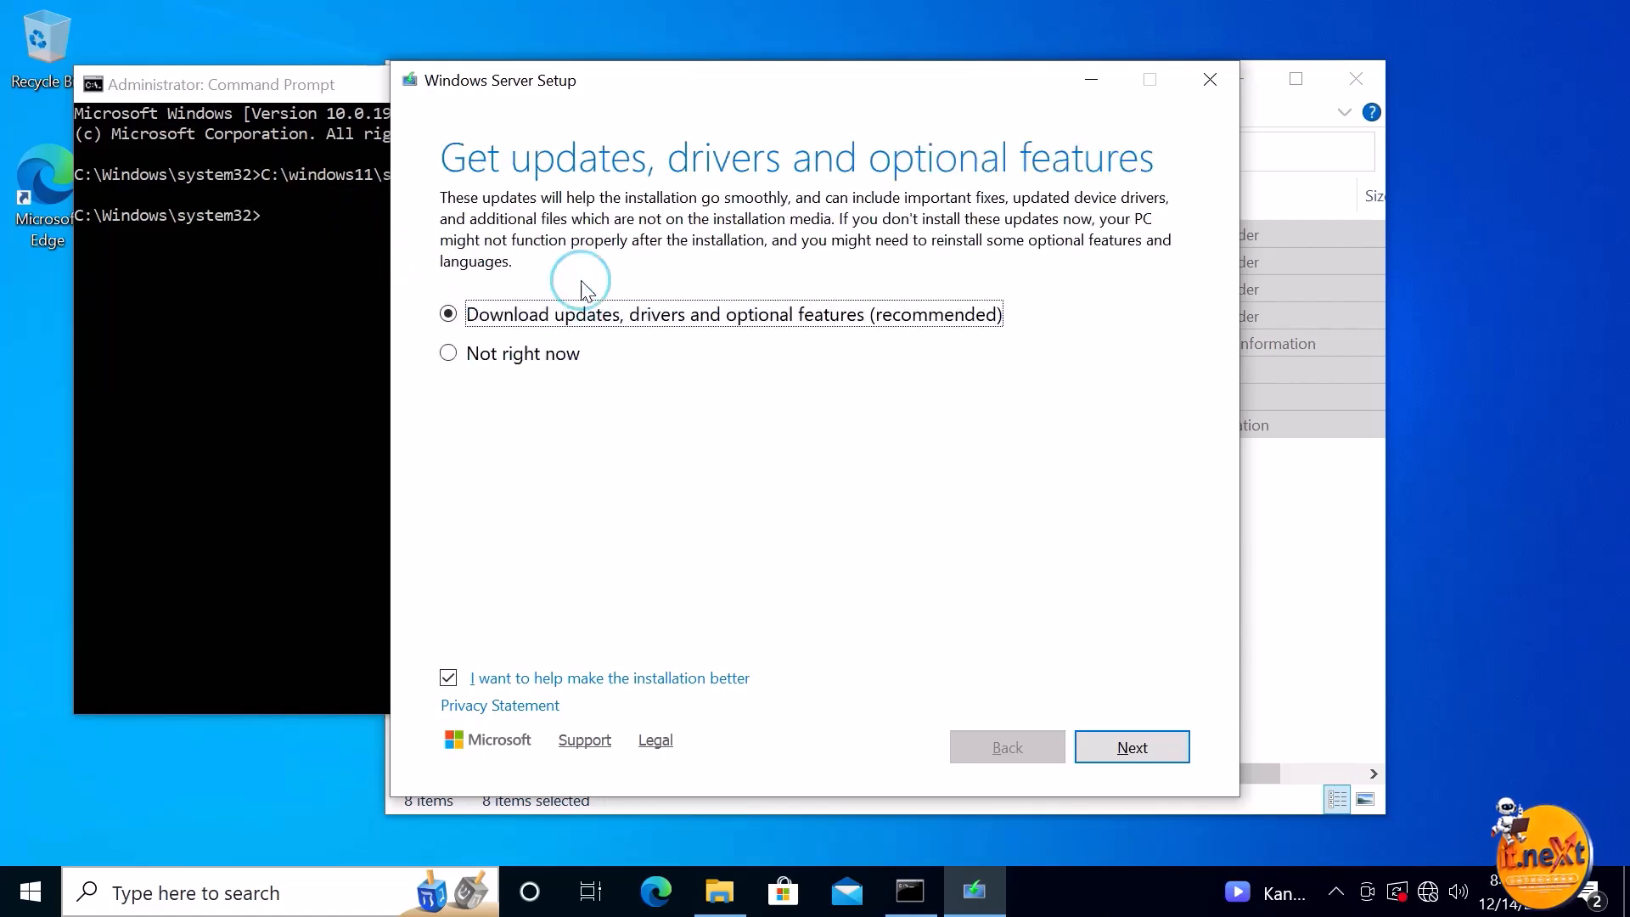
pyautogui.click(474, 352)
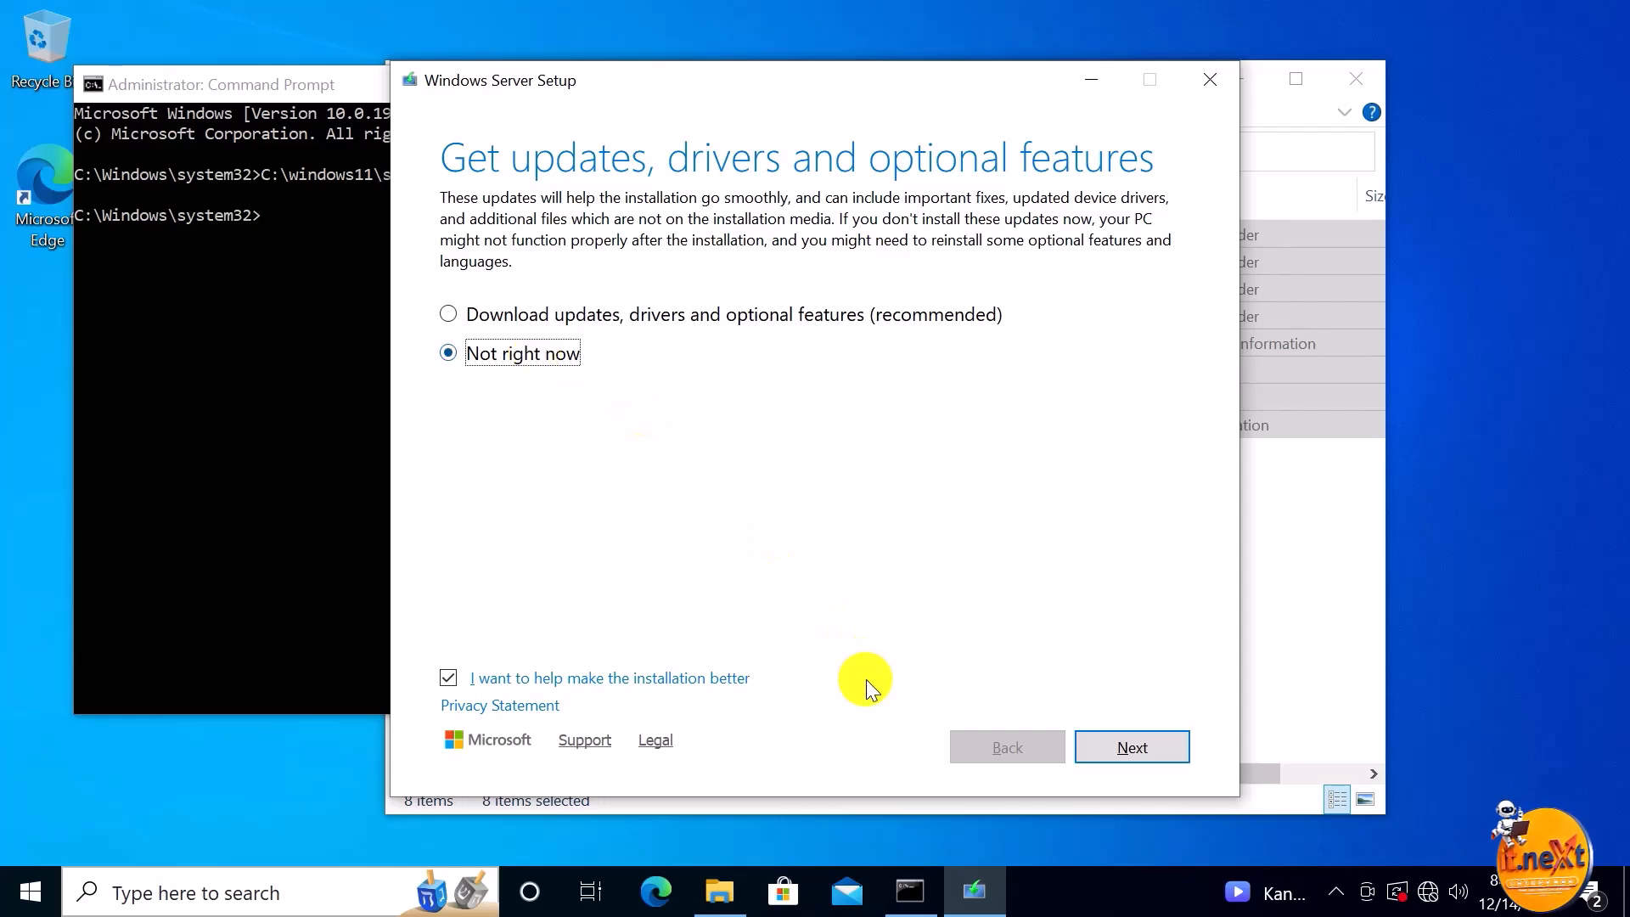
pyautogui.click(1163, 749)
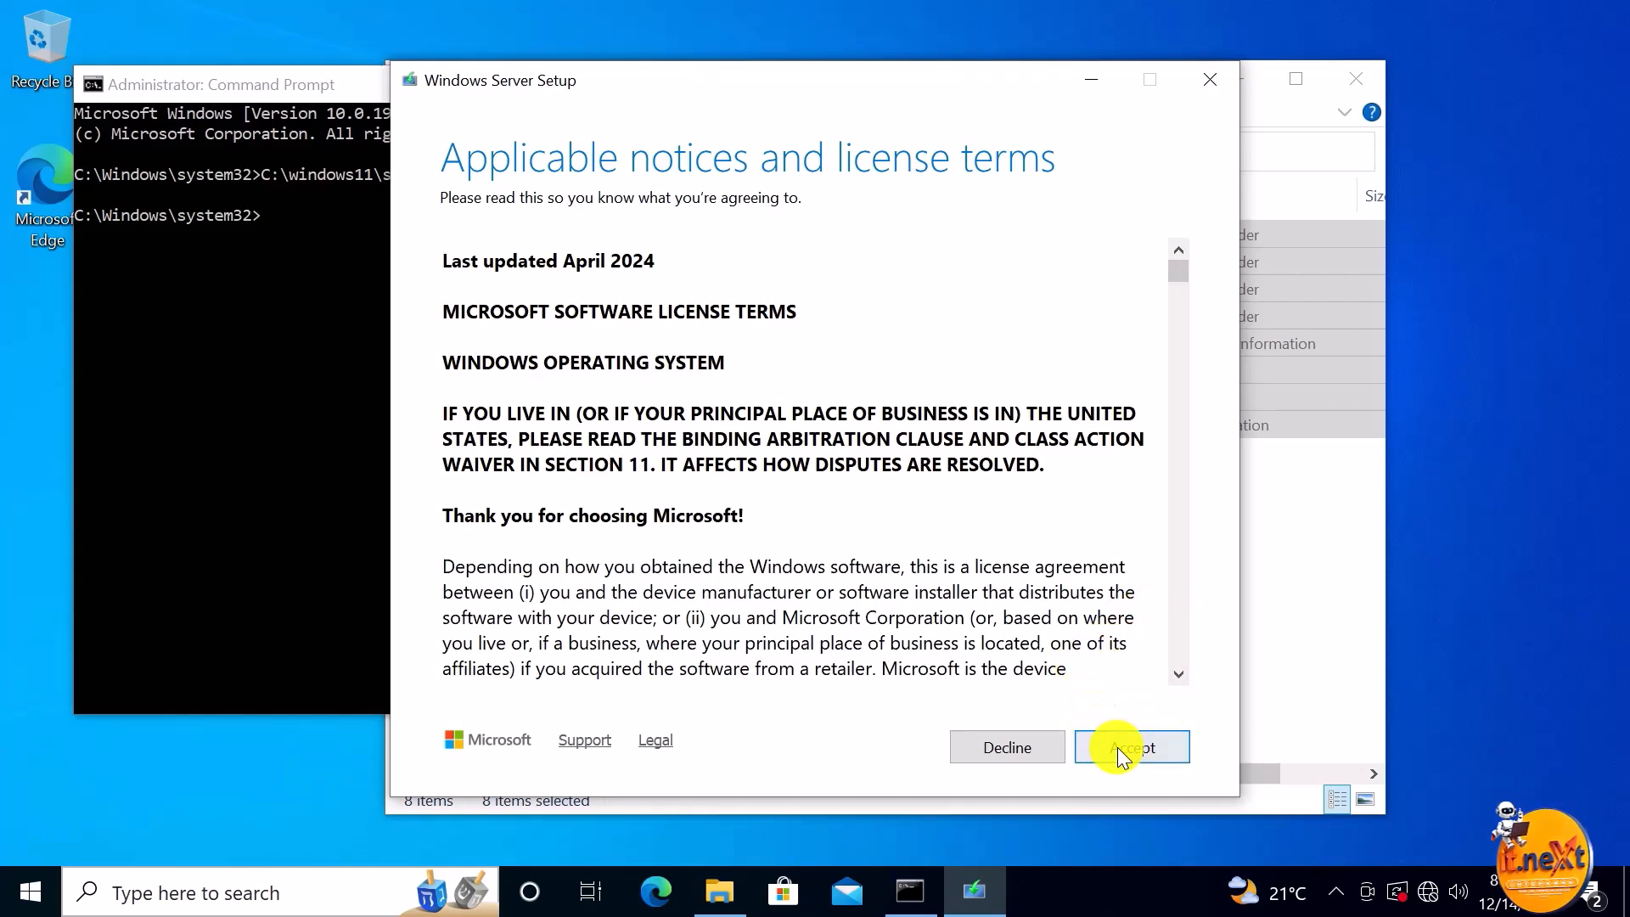
pyautogui.click(1124, 751)
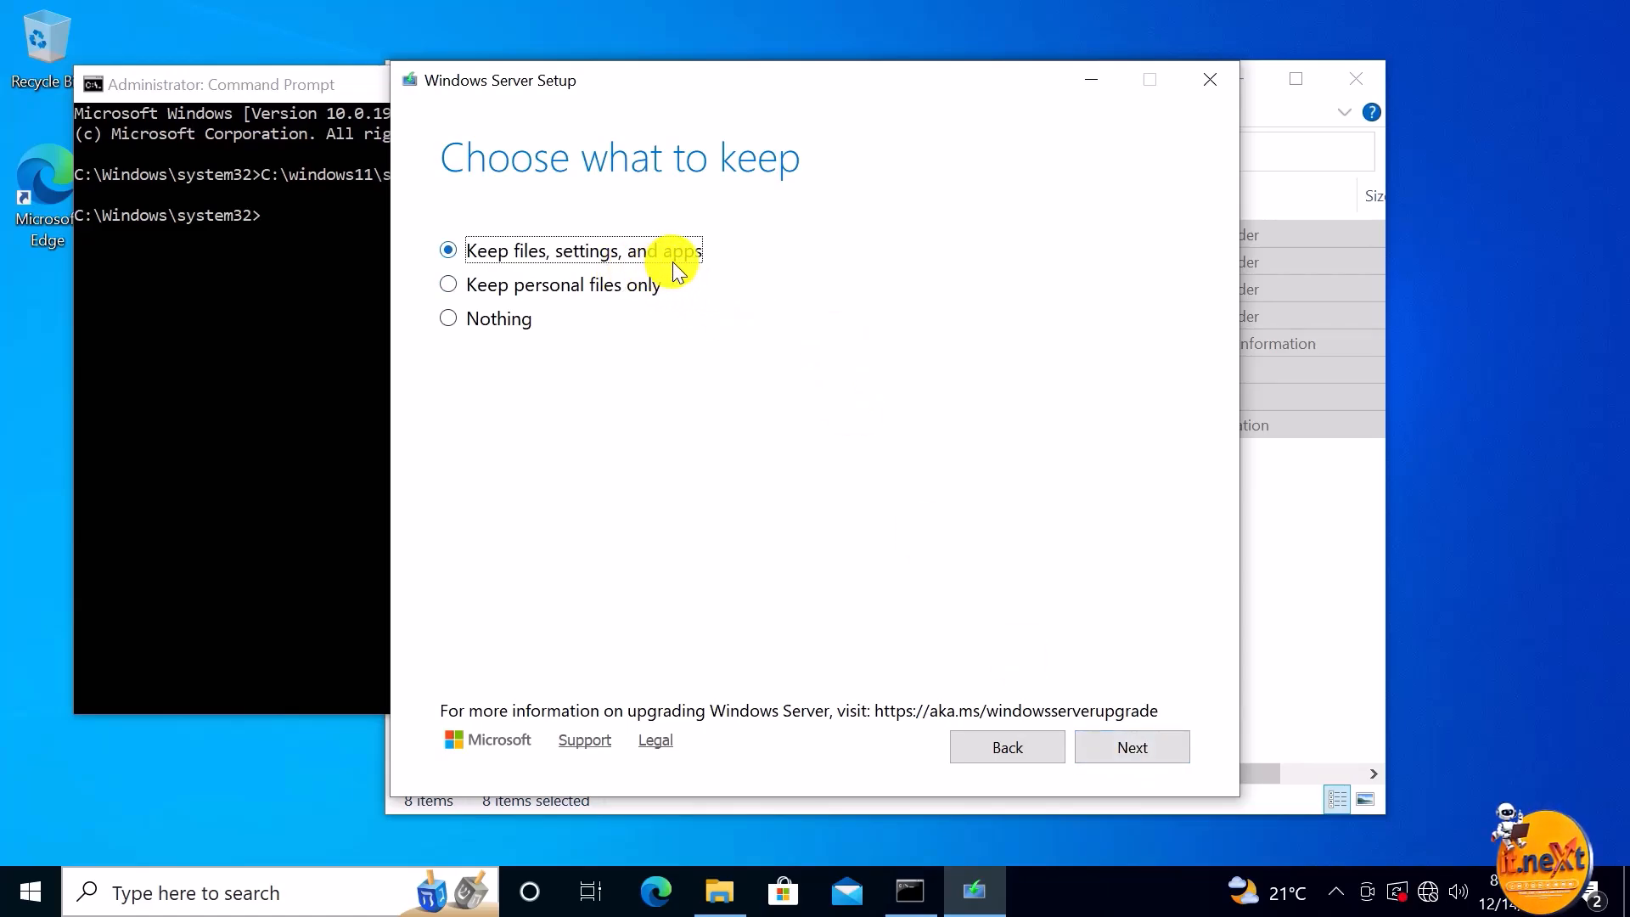
# - Close the Command Prompt and File Explorer windows, leaving Windows Server Setup open
pyautogui.click(311, 524)
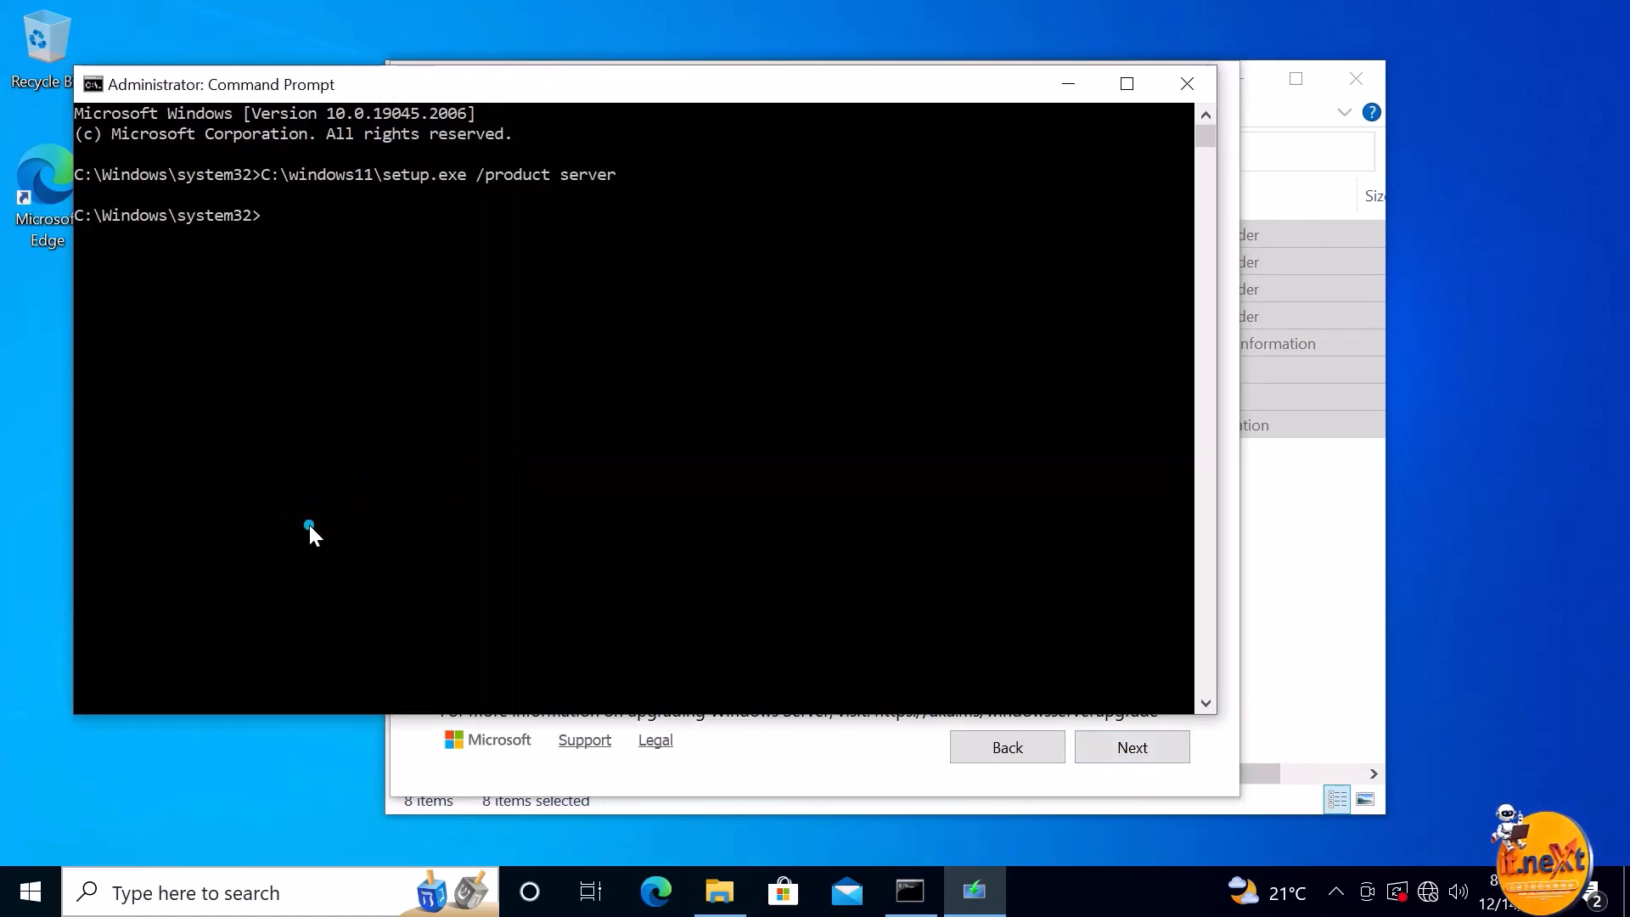
pyautogui.click(1187, 87)
pyautogui.click(1377, 76)
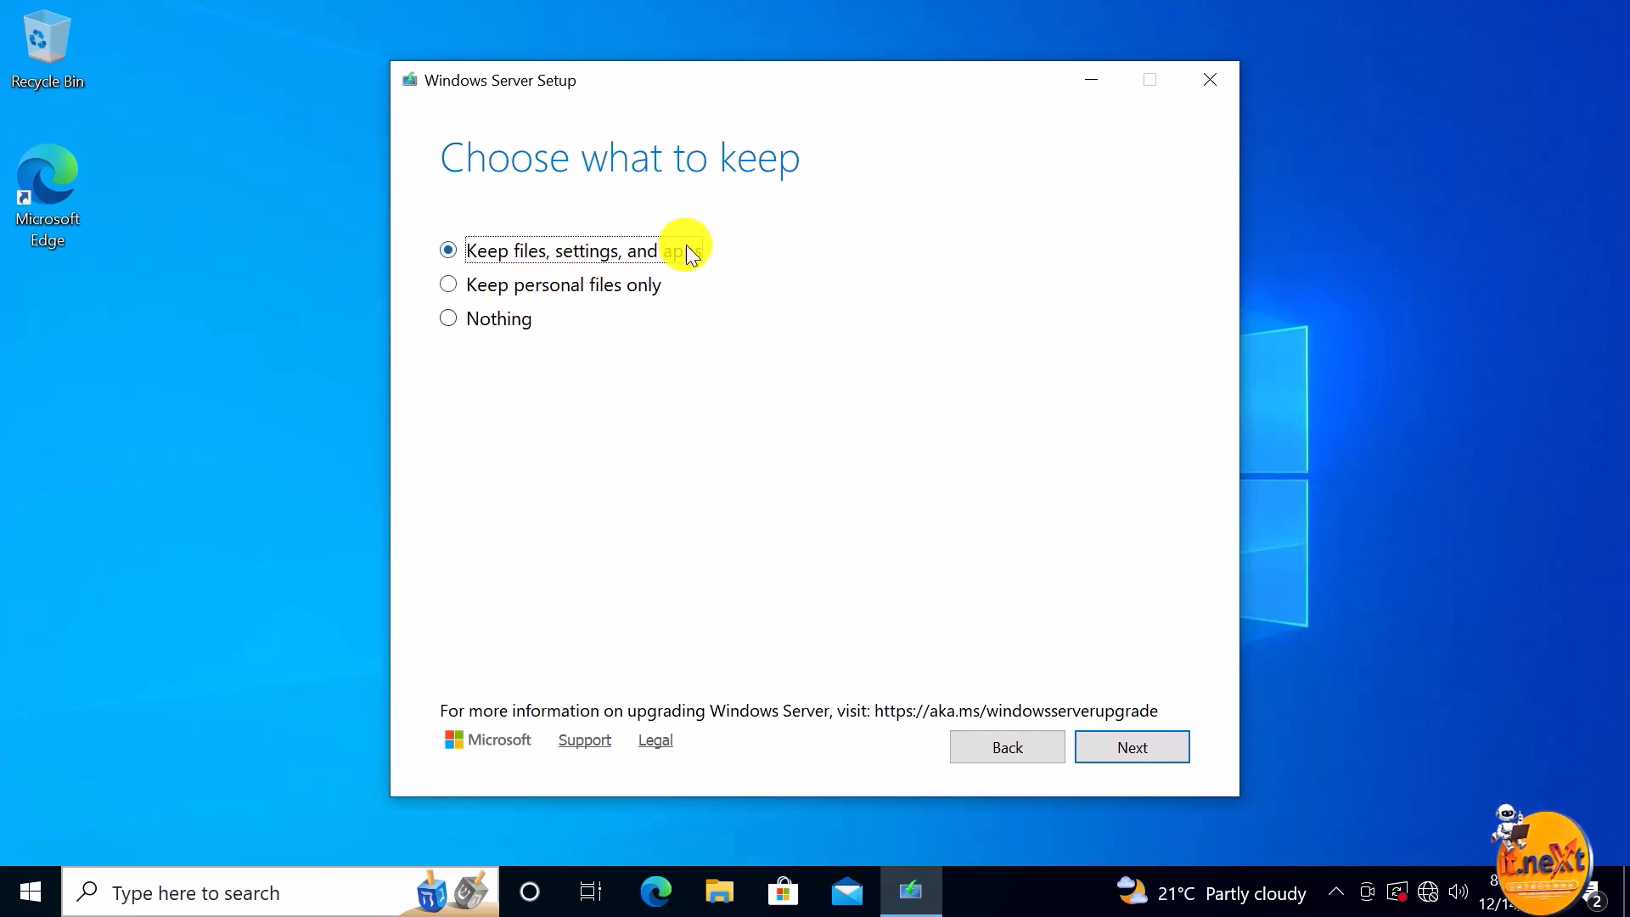
# - Continue with Keep files, settings, and apps selected and start the Windows 11 Pro installation
pyautogui.click(1155, 755)
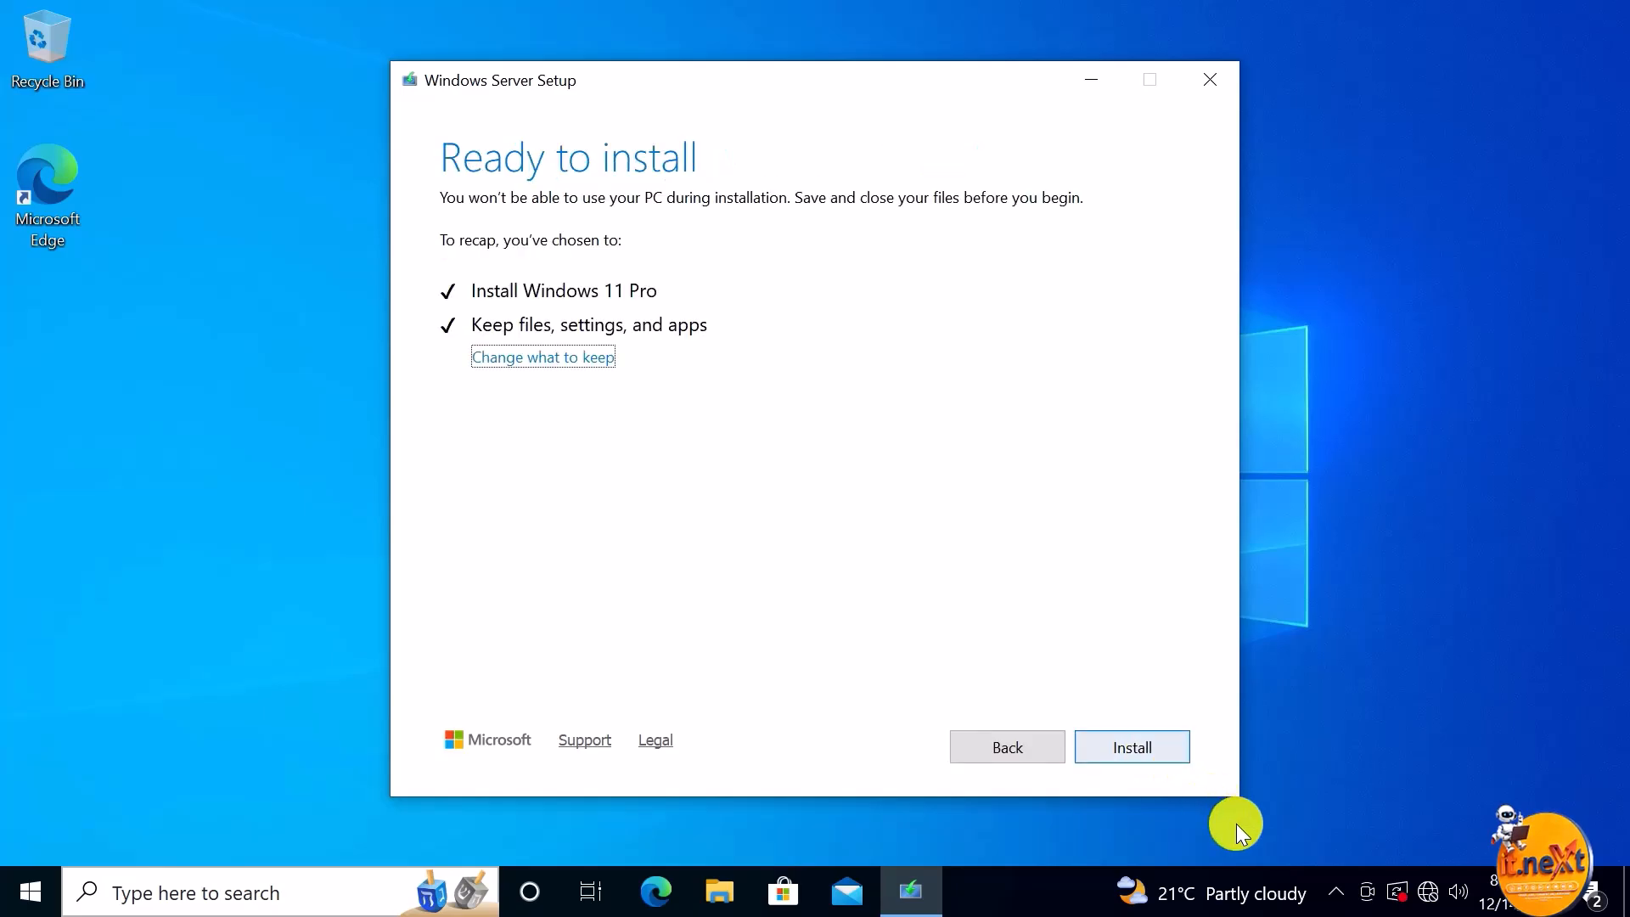
pyautogui.click(1131, 745)
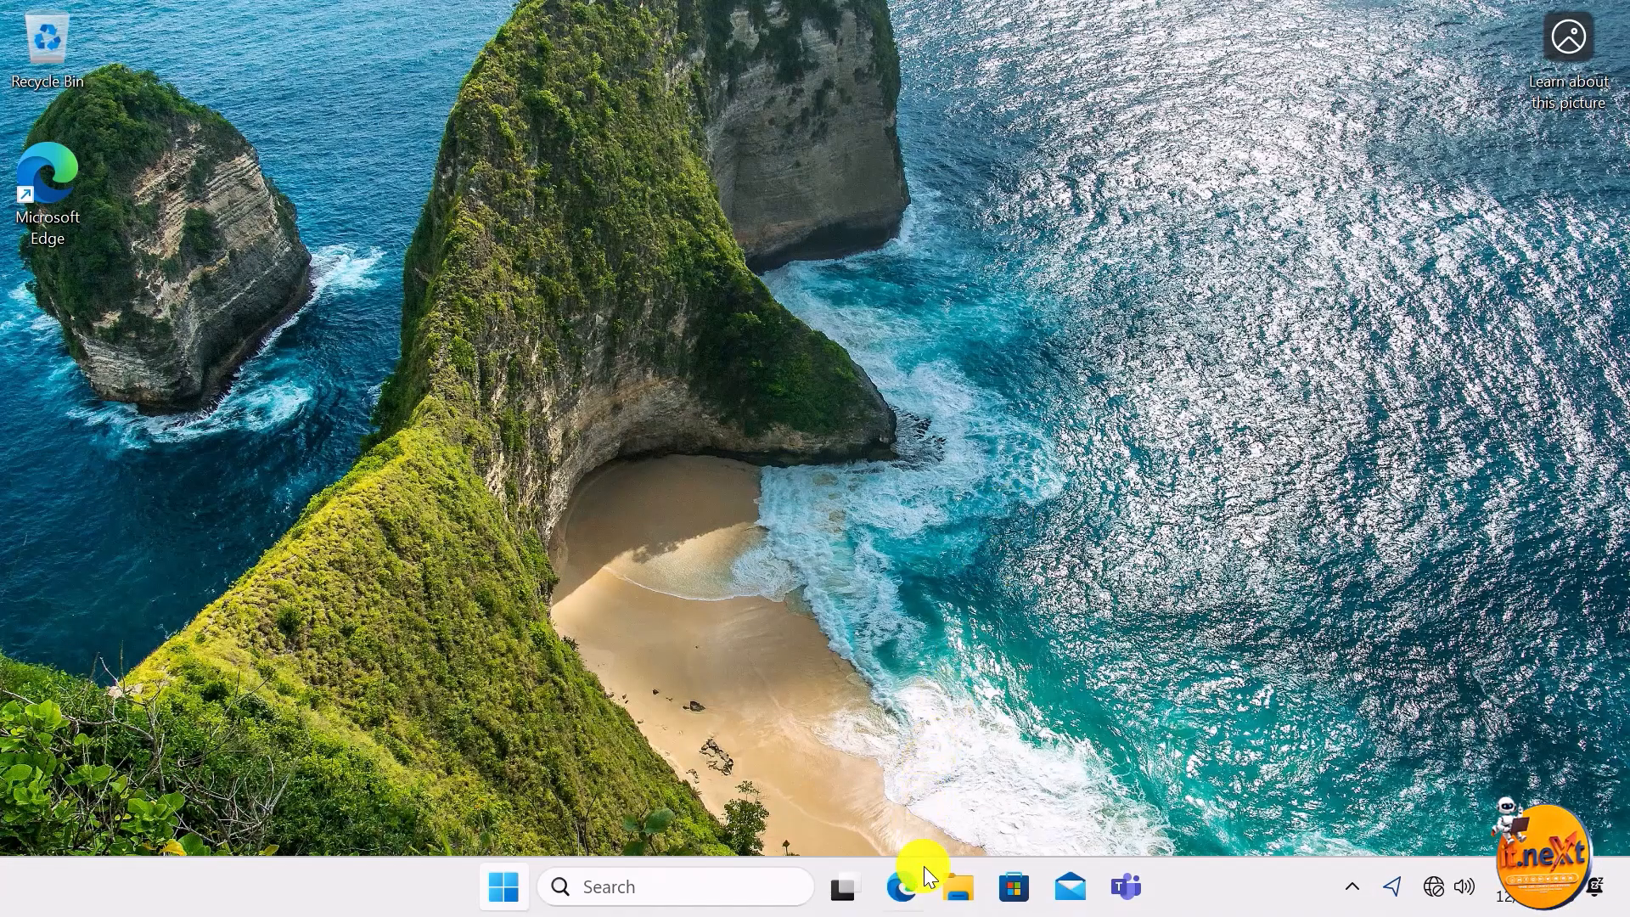
# - Check the installed Windows version in the properties of This PC, and close Settings and File Explorer
pyautogui.click(958, 887)
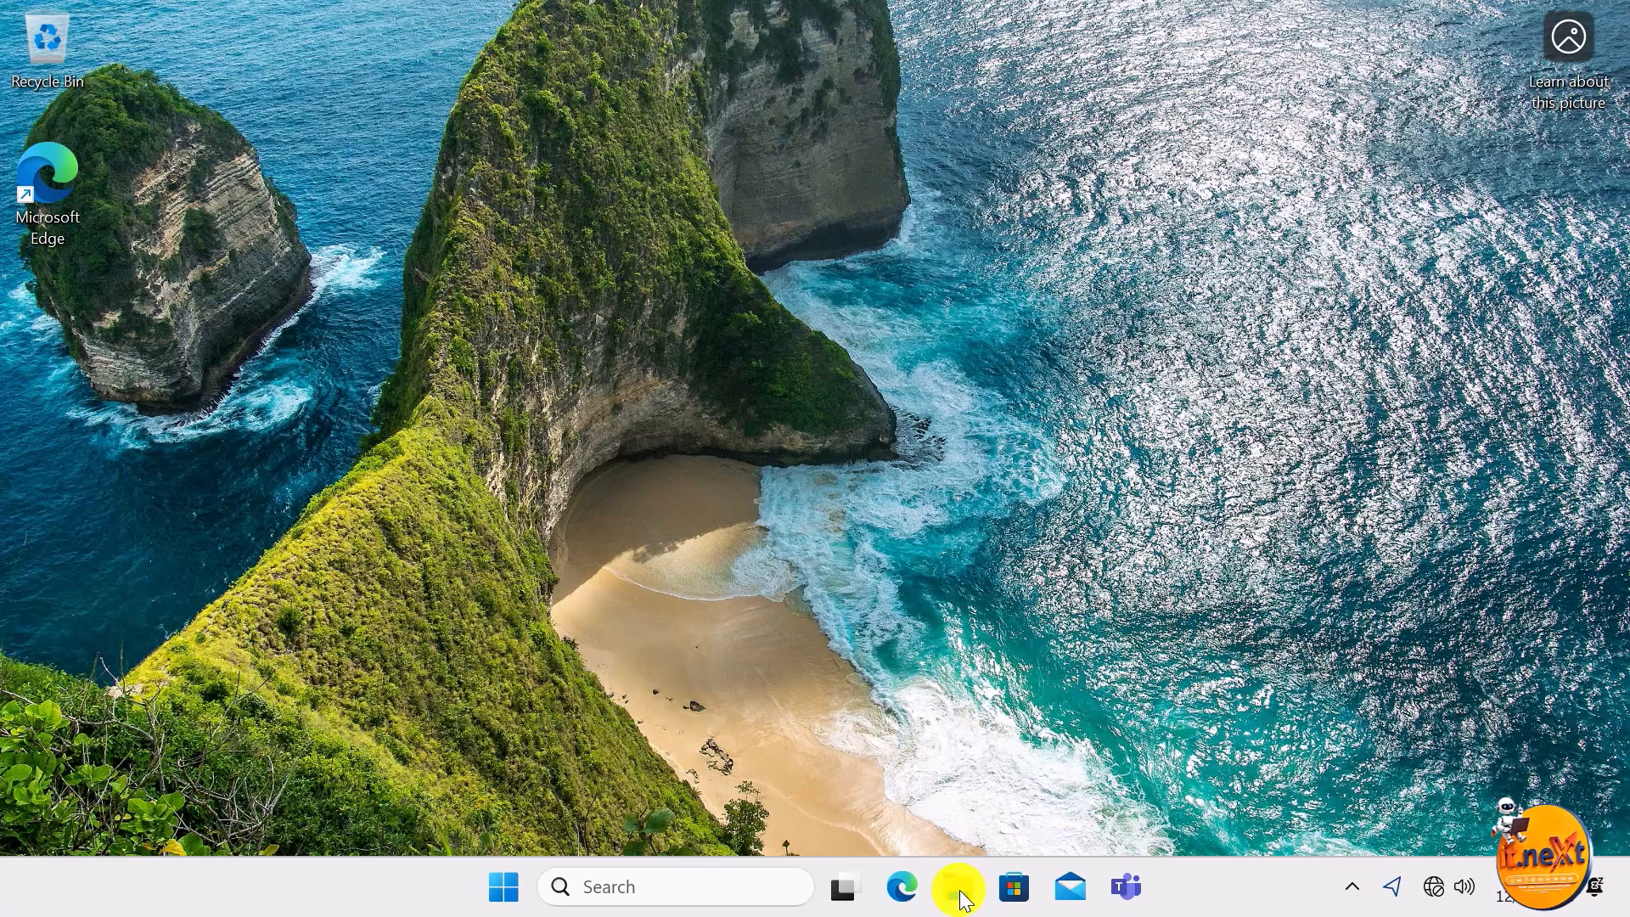
pyautogui.click(956, 887)
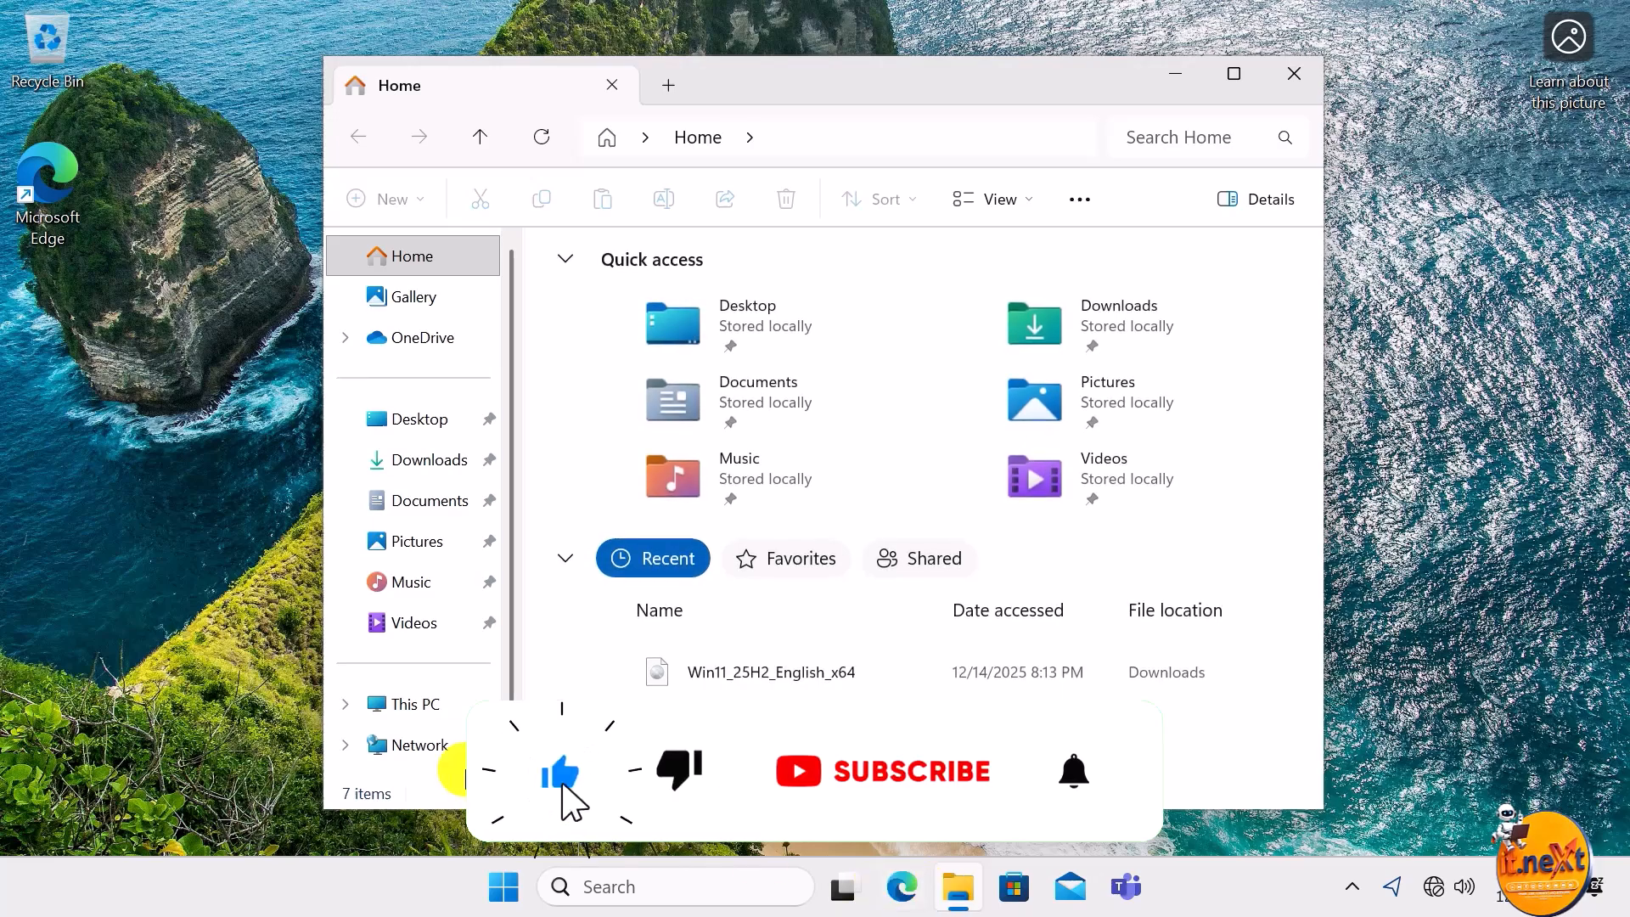
pyautogui.rightClick(425, 709)
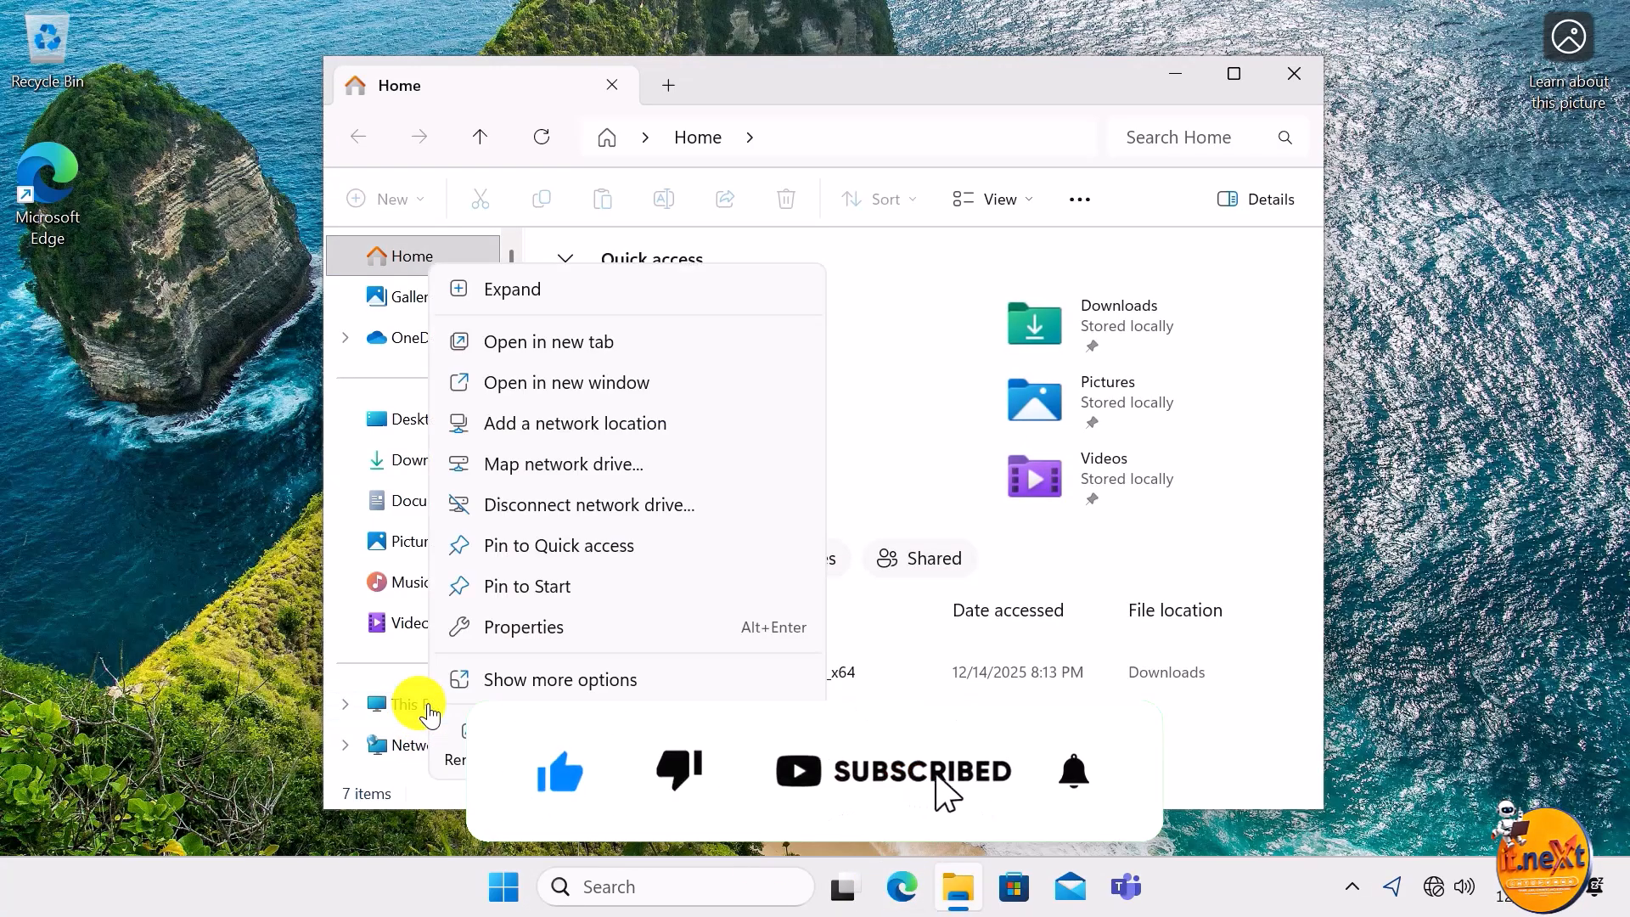
pyautogui.click(548, 625)
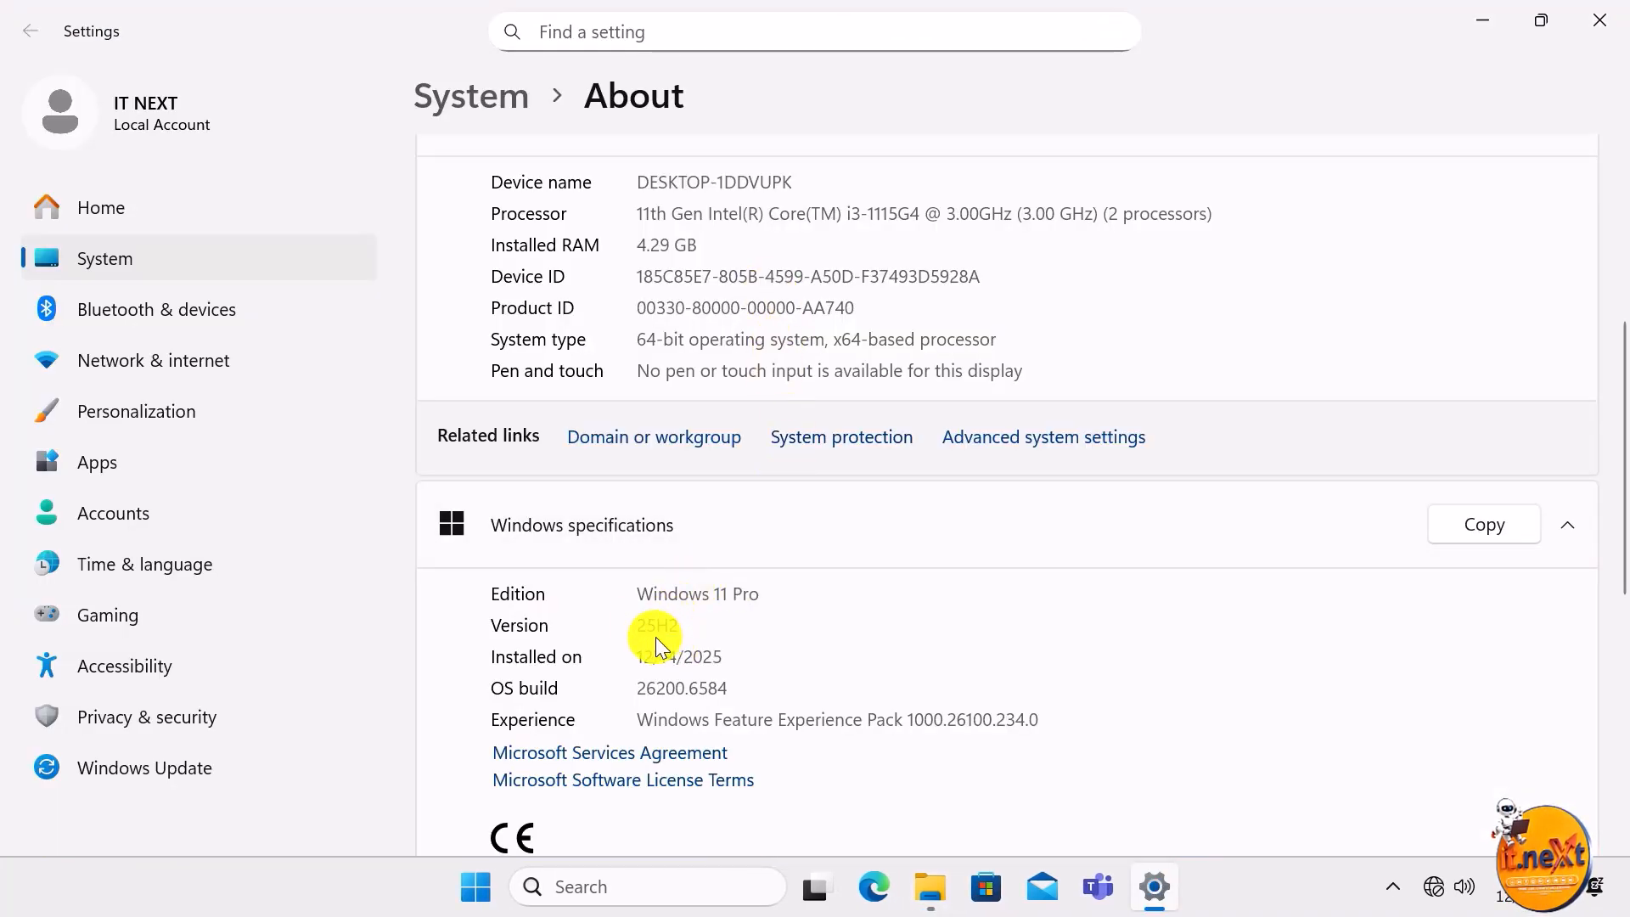
pyautogui.doubleClick(658, 625)
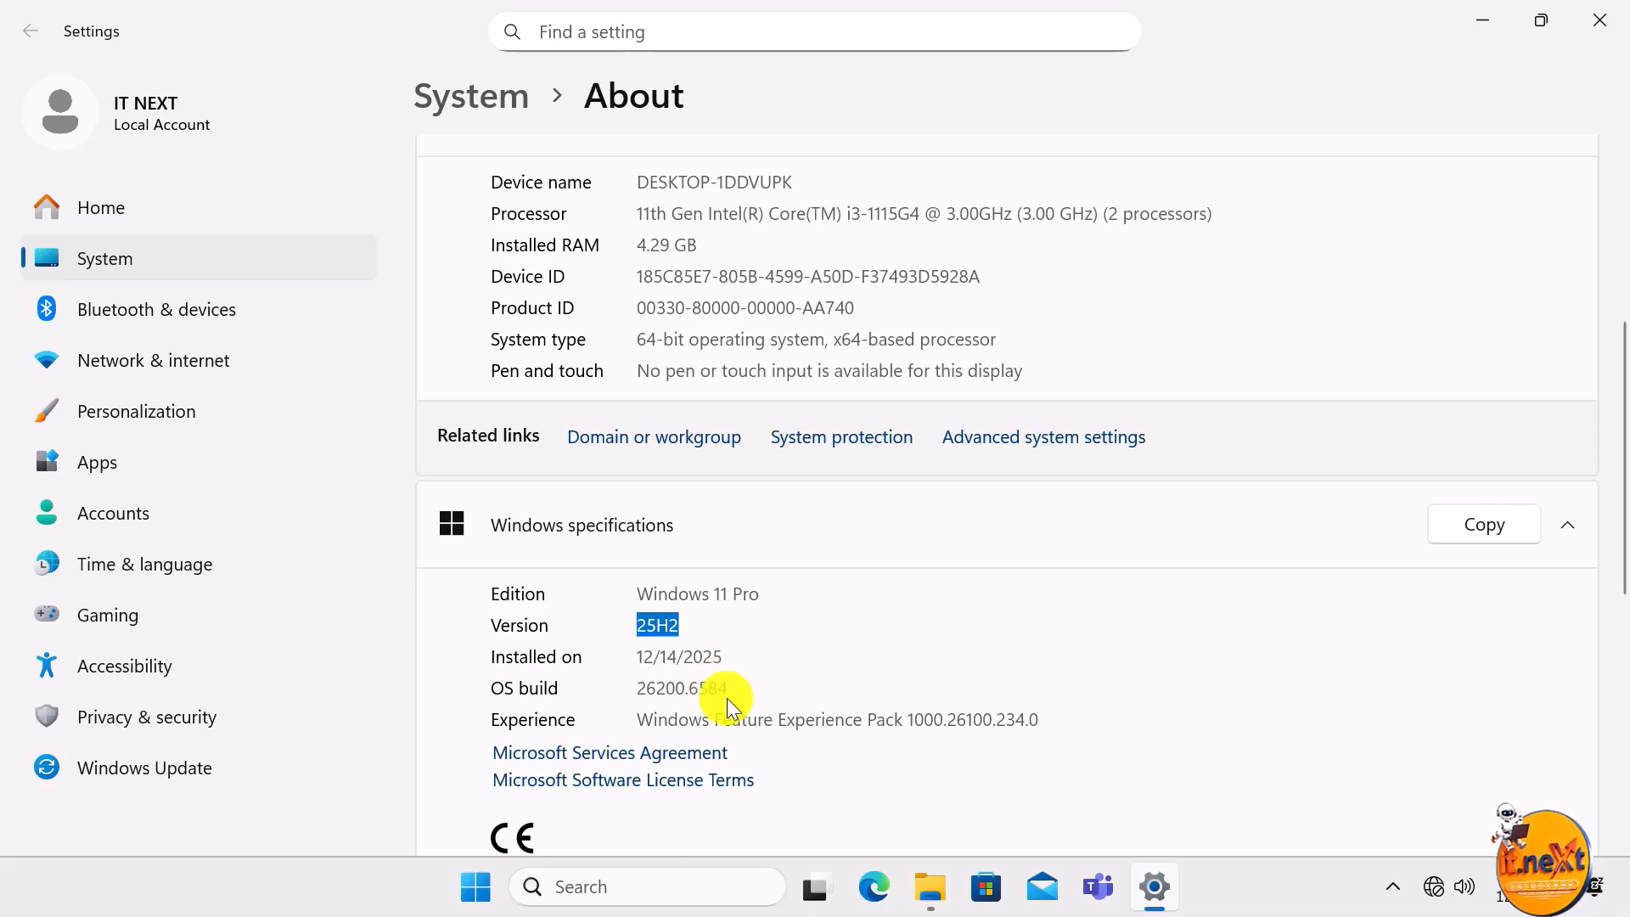
pyautogui.click(1611, 10)
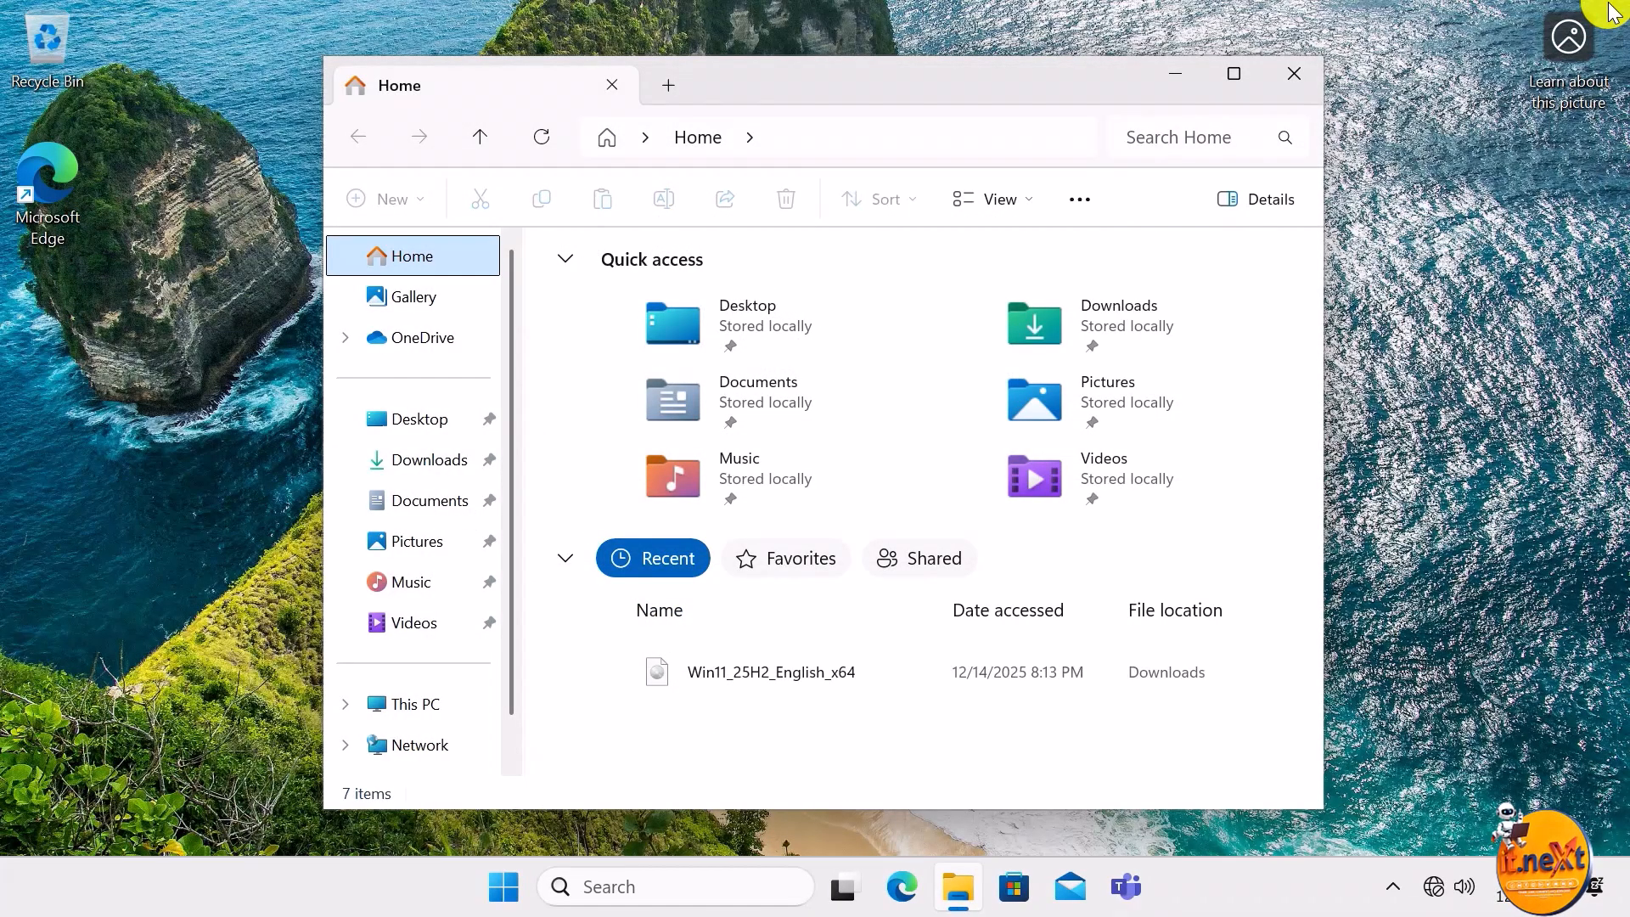
pyautogui.click(1320, 59)
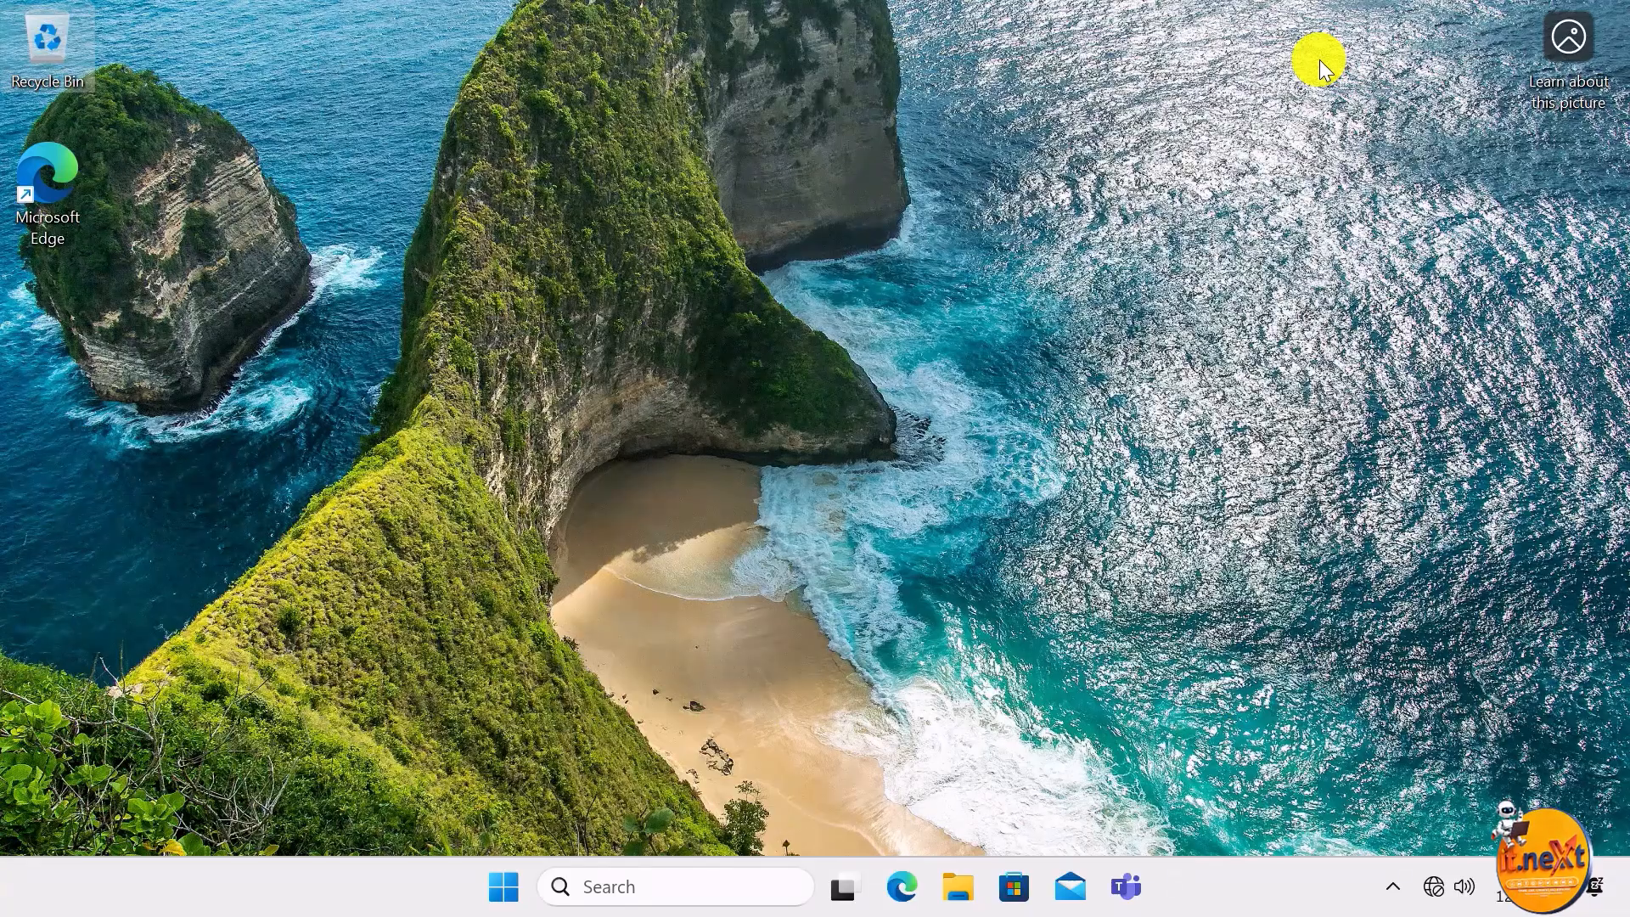